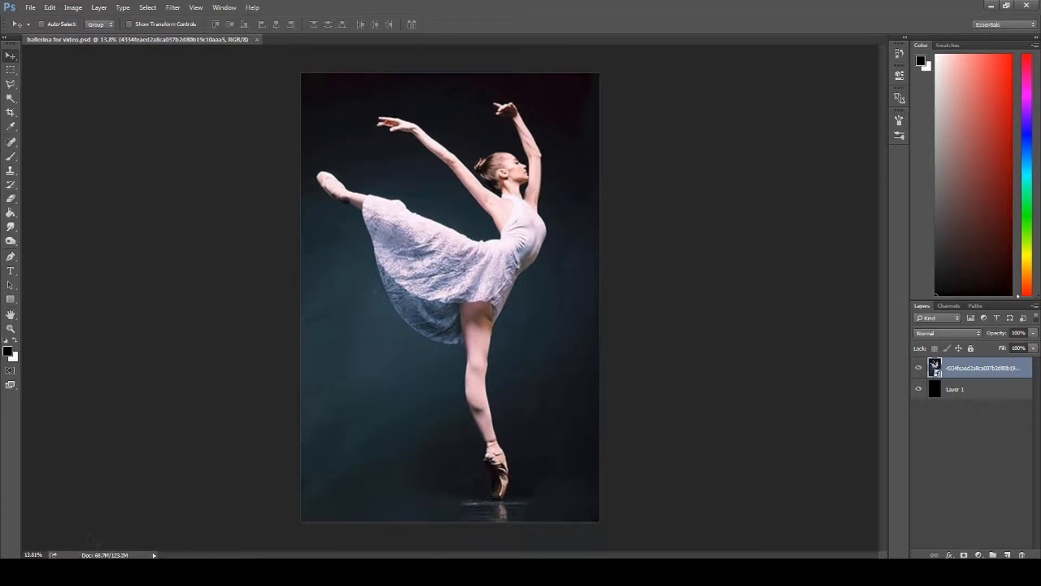
# Step: Review the smoke photos in the ballerina parts folder and check the black layer beneath the ballerina image
pyautogui.click(82, 572)
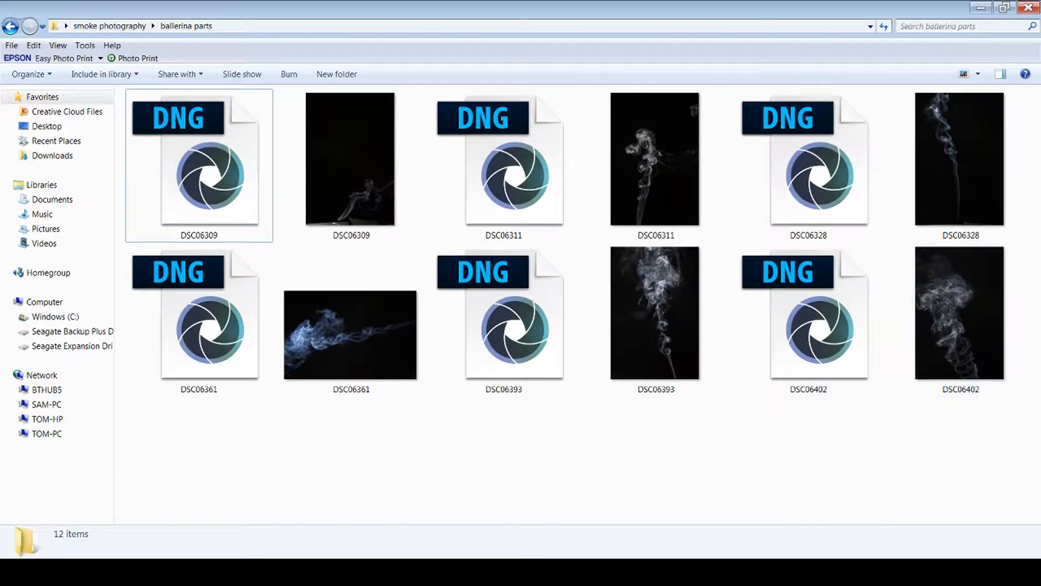
pyautogui.hotkey('alt', 'Tab')
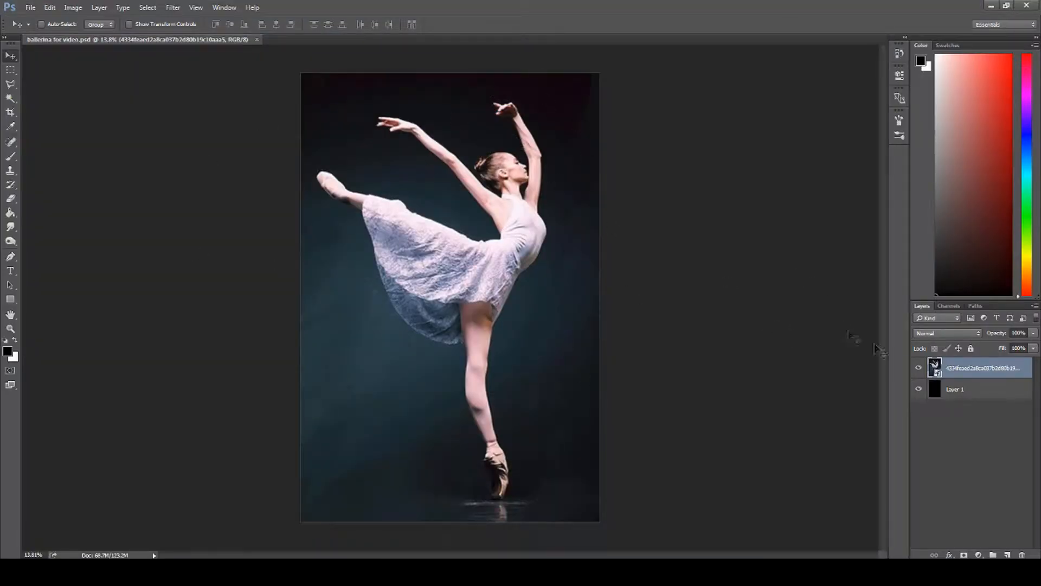
pyautogui.click(918, 368)
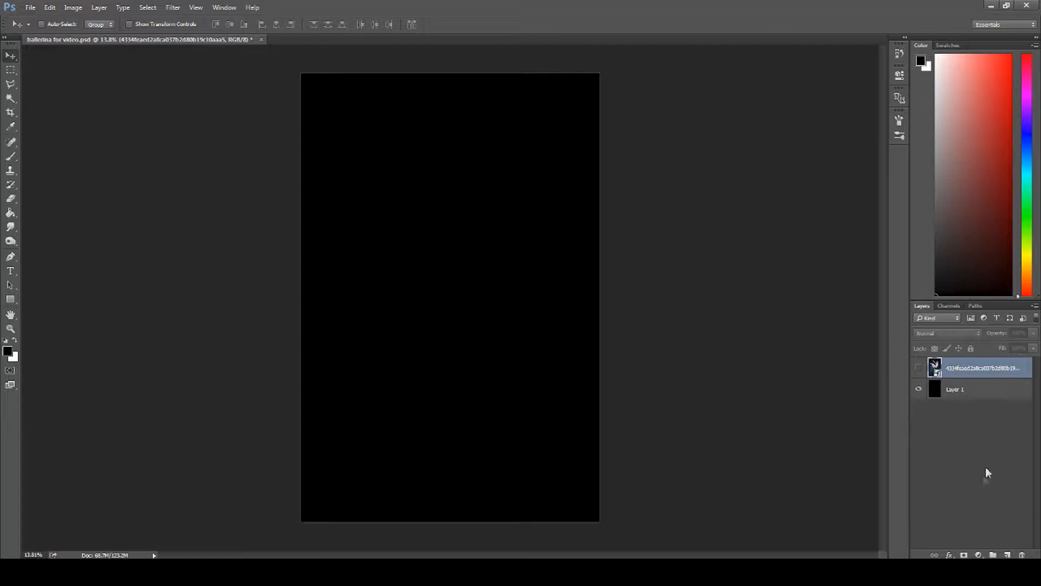
pyautogui.click(918, 368)
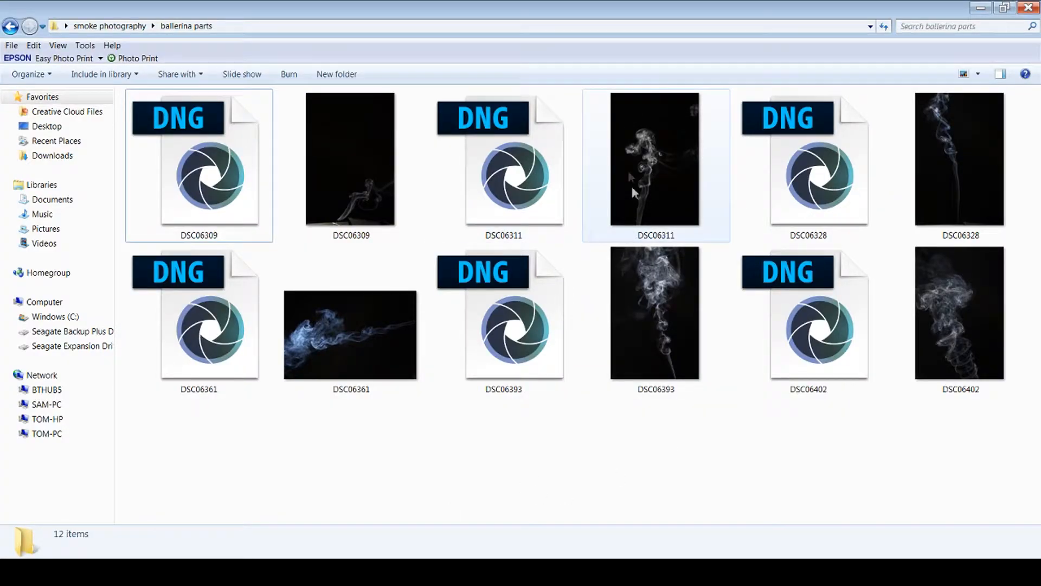
# Step: Open the DSC06311 DNG smoke photo through Camera Raw with Exposure +0.60 and Blacks -21
pyautogui.click(515, 166)
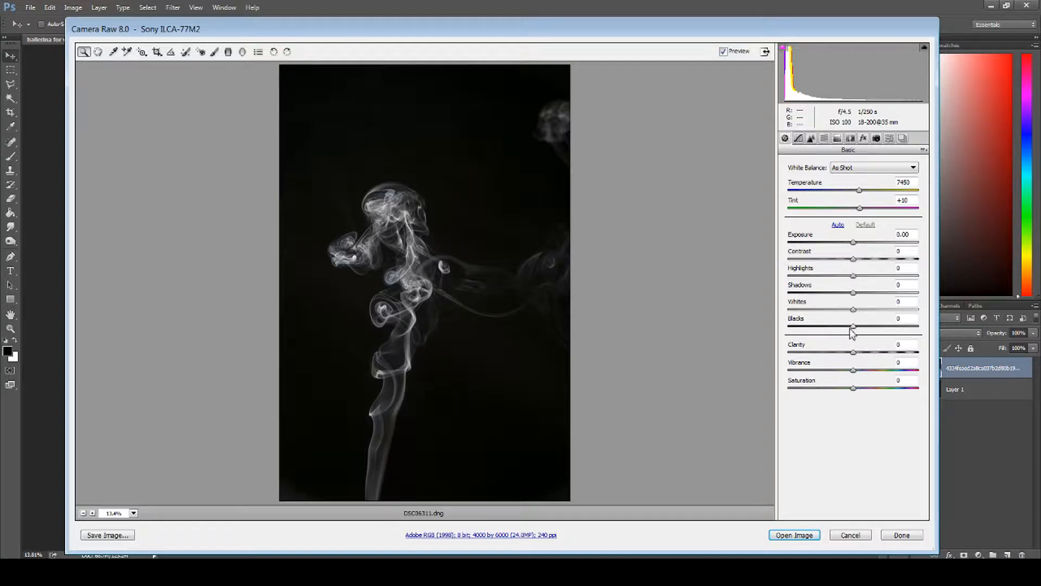
pyautogui.moveTo(854, 327); pyautogui.dragTo(844, 329)
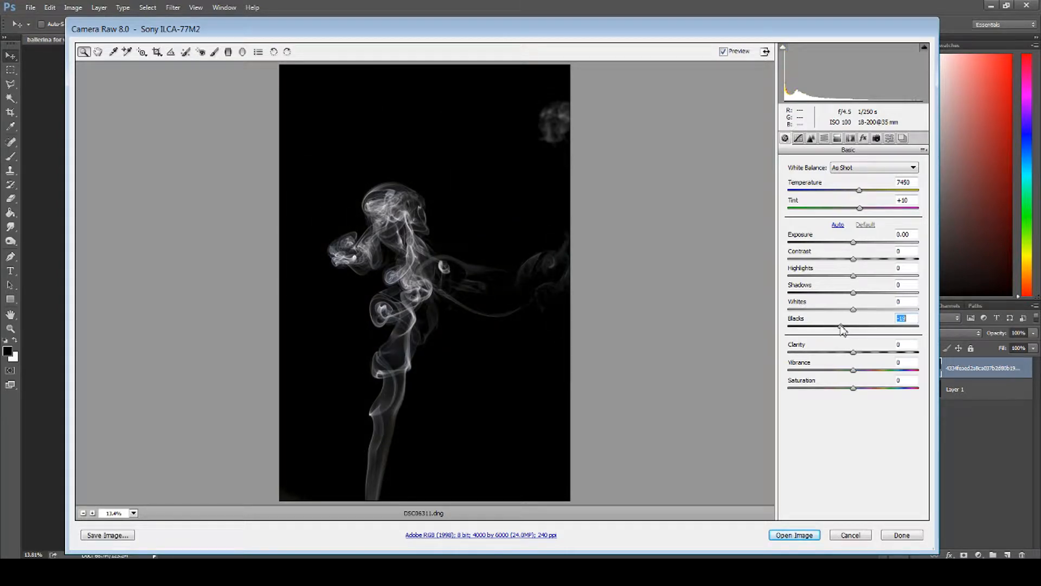
pyautogui.moveTo(854, 244); pyautogui.dragTo(865, 250)
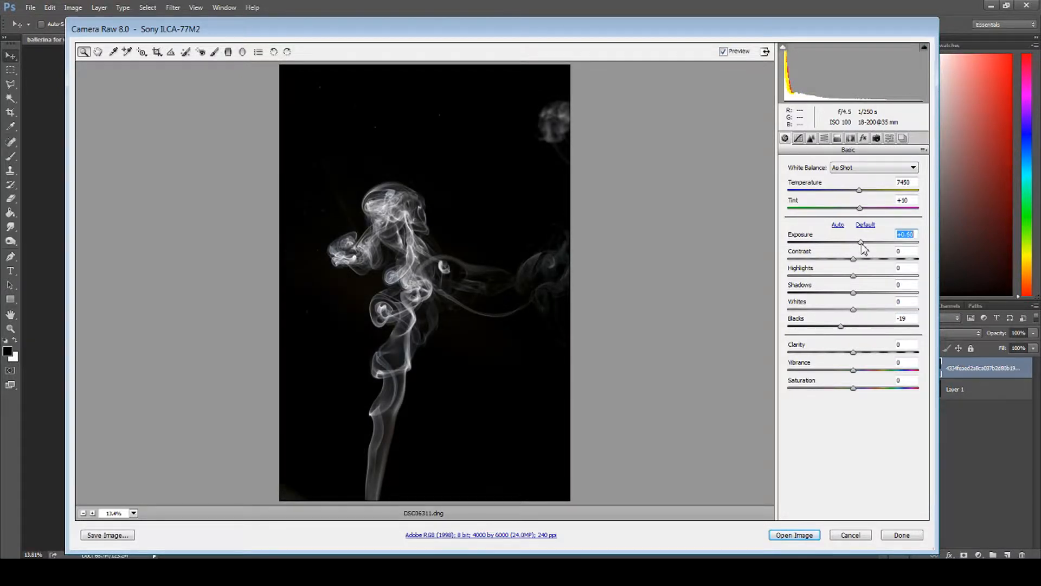
pyautogui.moveTo(844, 331); pyautogui.dragTo(842, 331)
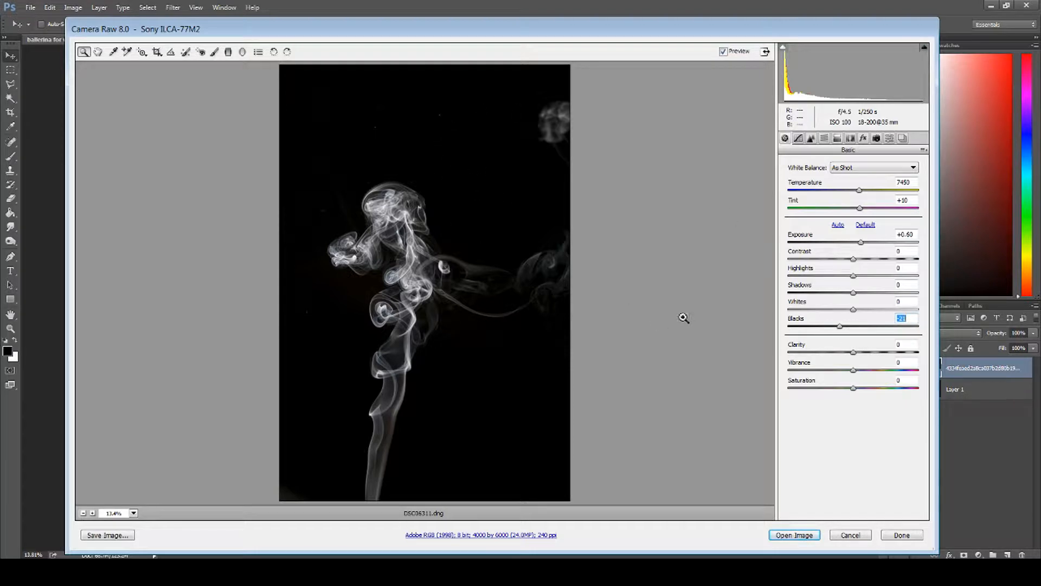
pyautogui.click(794, 535)
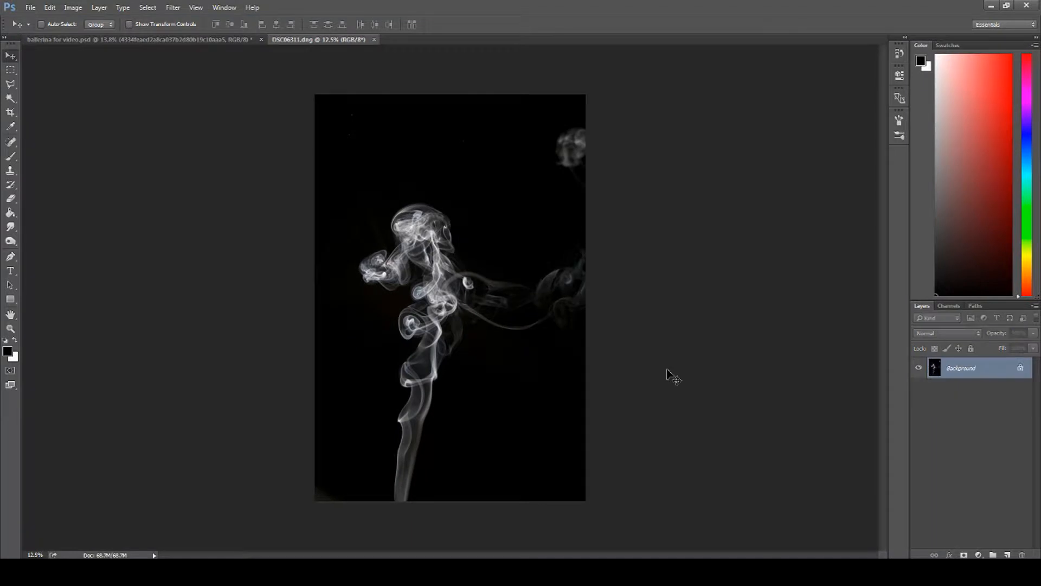
# Step: Convert the smoke photo's background into a regular layer and move it into the ballerina for video document
pyautogui.doubleClick(950, 368)
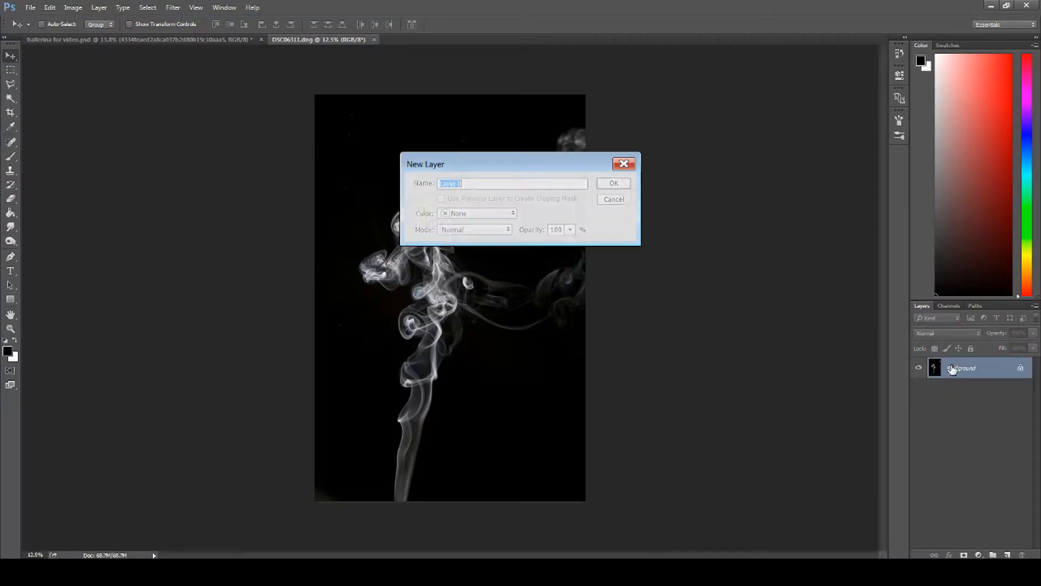
pyautogui.click(626, 188)
pyautogui.moveTo(431, 255)
pyautogui.mouseDown()
pyautogui.moveTo(396, 224)
pyautogui.moveTo(205, 126)
pyautogui.moveTo(160, 49)
pyautogui.moveTo(364, 98)
pyautogui.moveTo(487, 196)
pyautogui.moveTo(479, 229)
pyautogui.moveTo(434, 243)
pyautogui.mouseUp()
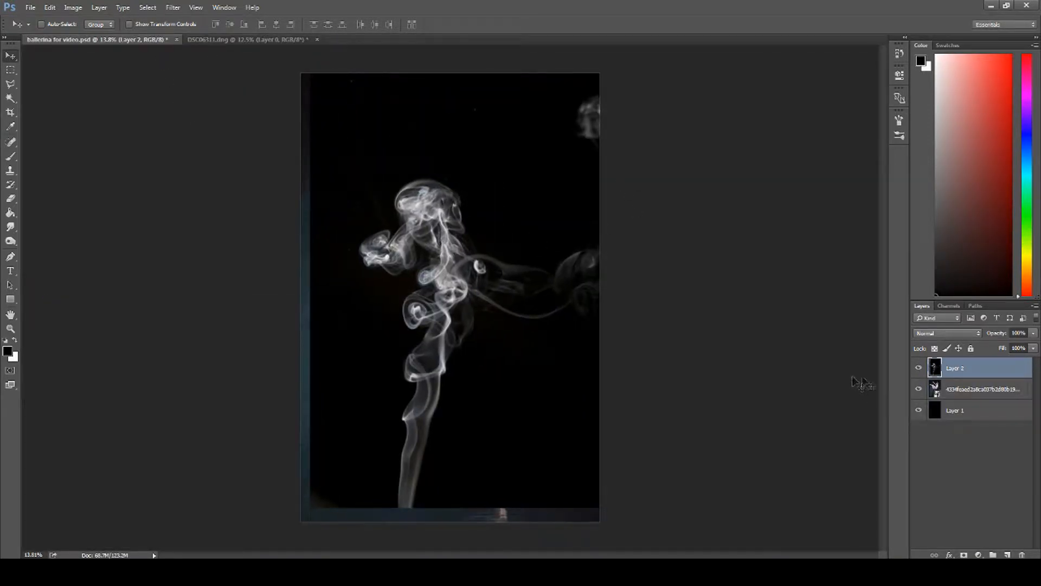
# Step: Reduce the smoke layer's opacity to 77% and move its smoke figure over the dancer's head and torso
pyautogui.click(1034, 338)
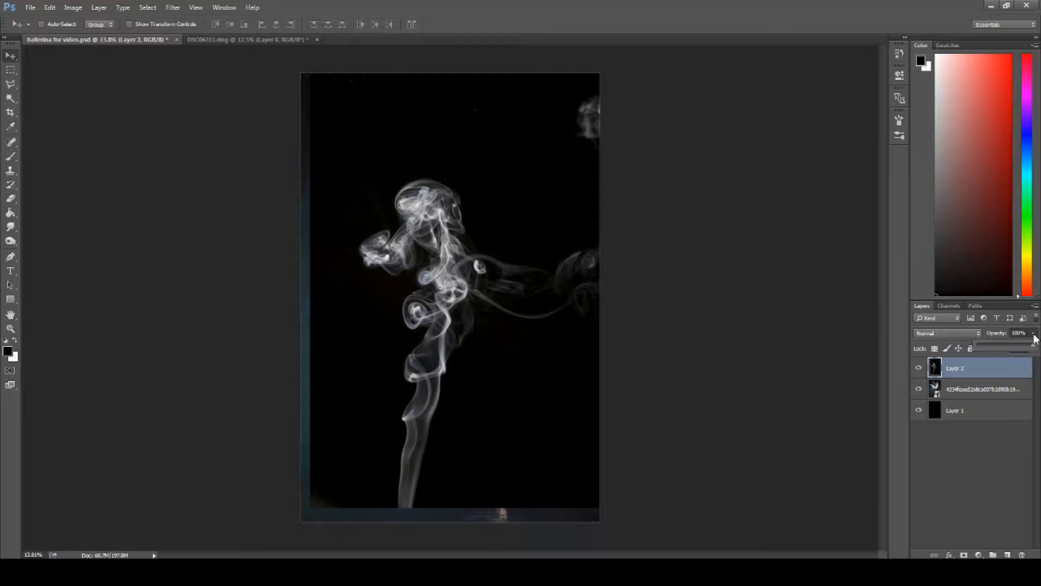
pyautogui.moveTo(1029, 348); pyautogui.dragTo(1020, 352)
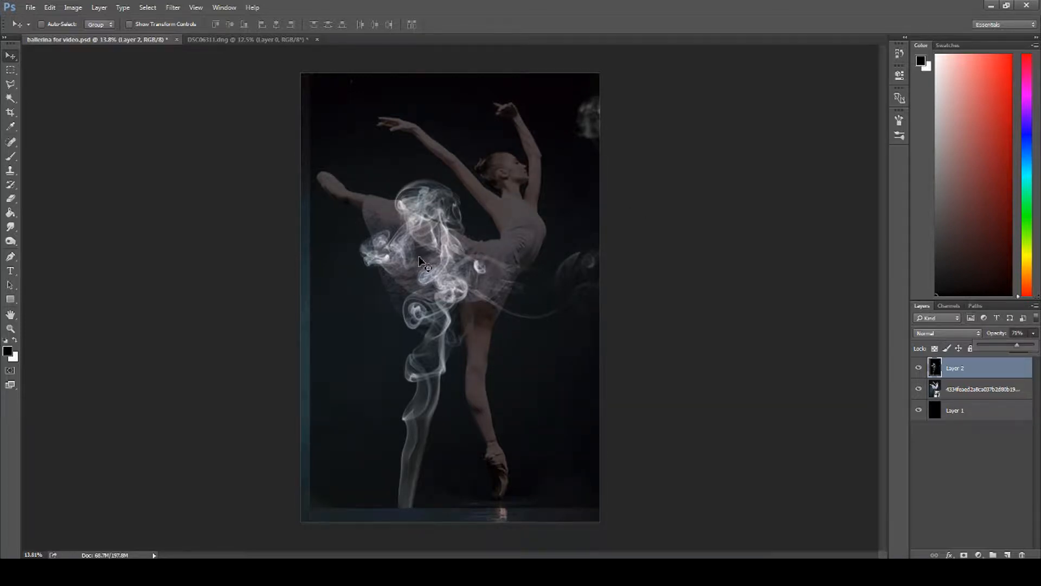
pyautogui.moveTo(420, 260); pyautogui.dragTo(414, 236)
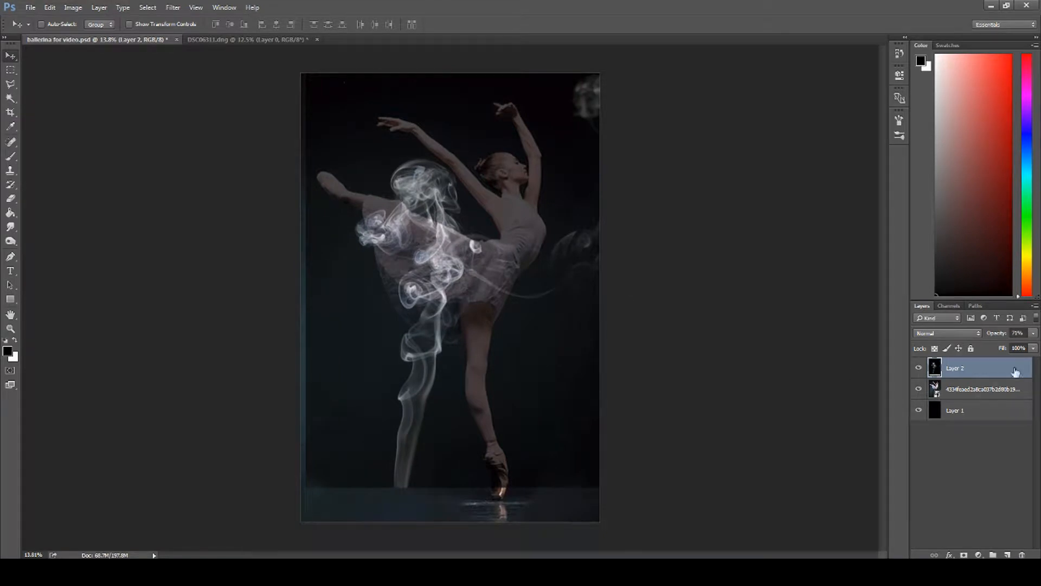
pyautogui.click(1033, 332)
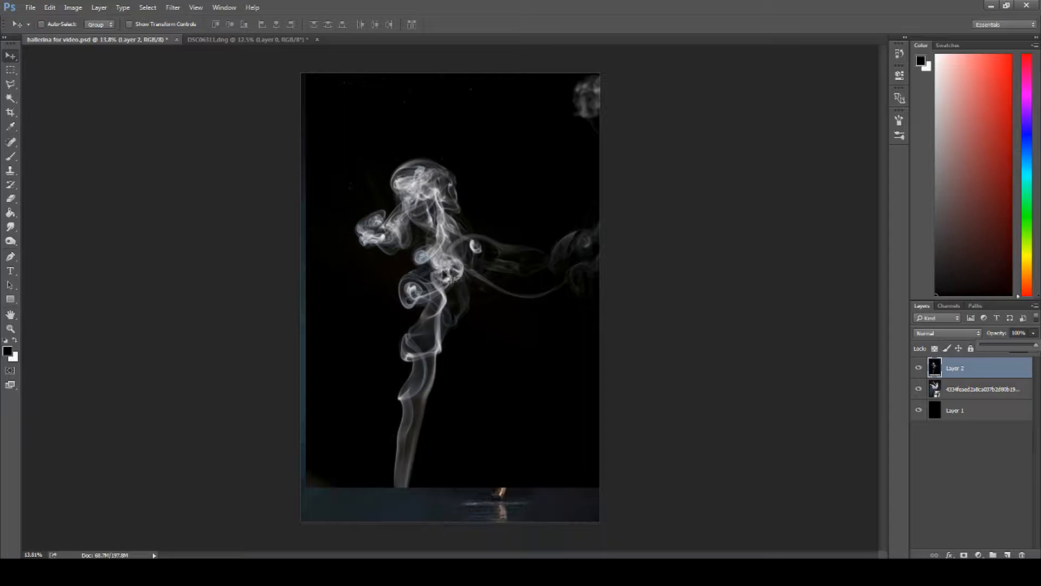
pyautogui.moveTo(1034, 351); pyautogui.dragTo(1026, 350)
pyautogui.moveTo(415, 236); pyautogui.dragTo(494, 224)
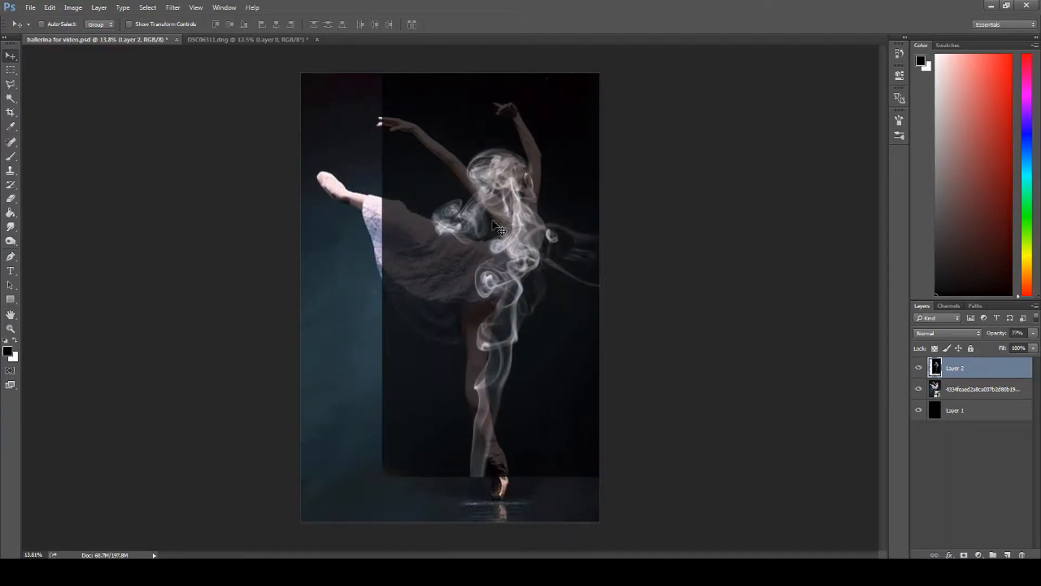
# Step: Scale the smoke layer proportionally to about 79% and fit it over the dancer's head and upper body
pyautogui.hotkey('ctrl', 't')
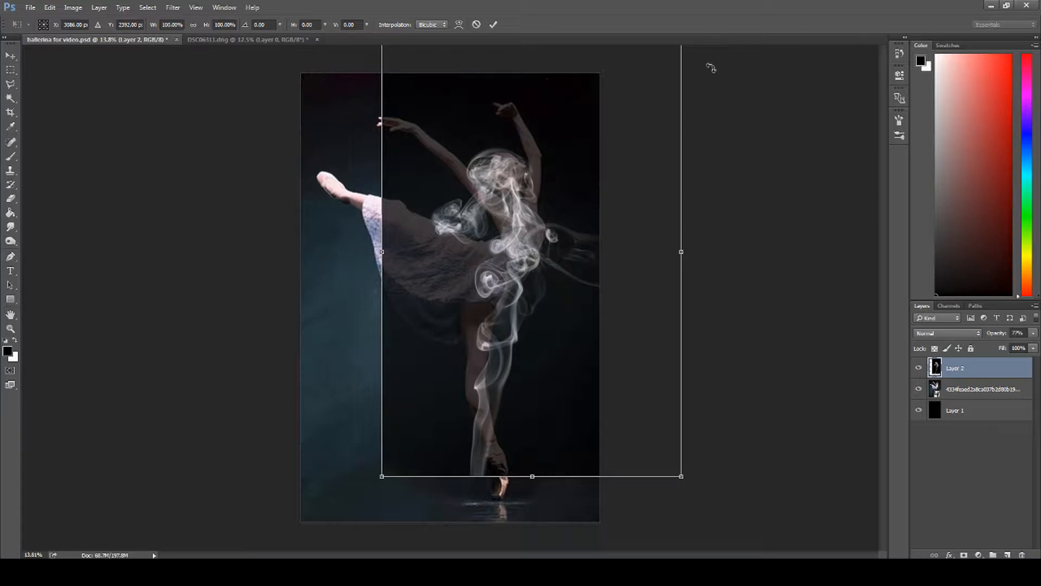
pyautogui.moveTo(683, 476); pyautogui.dragTo(637, 409)
pyautogui.moveTo(514, 254); pyautogui.dragTo(518, 261)
pyautogui.click(492, 24)
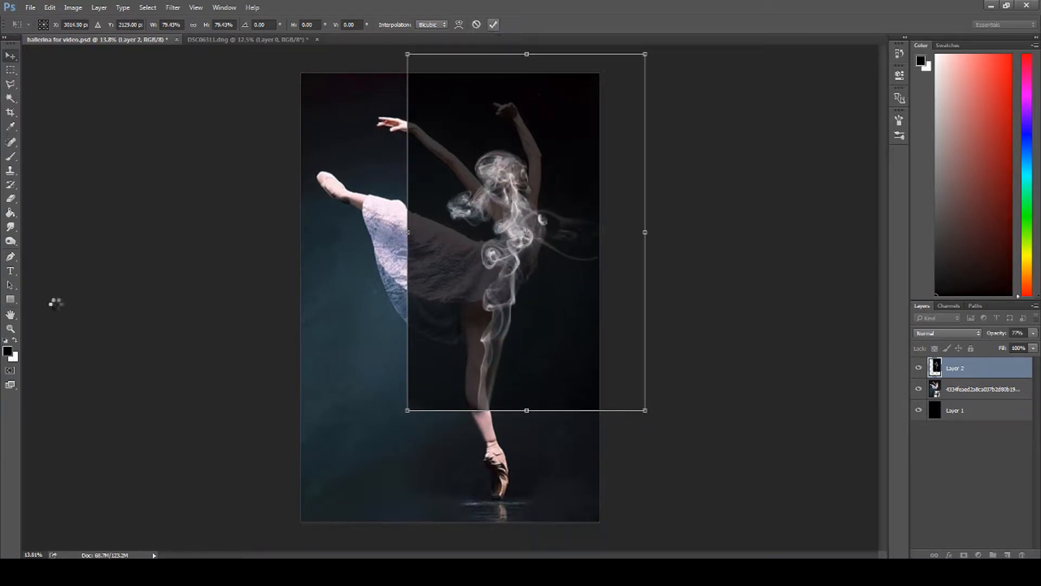
# Step: Nudge the smoke layer to X 3019.50 px, Y 2131.00 px to align it with the dancer's head
pyautogui.click(10, 332)
pyautogui.moveTo(495, 163); pyautogui.dragTo(549, 194)
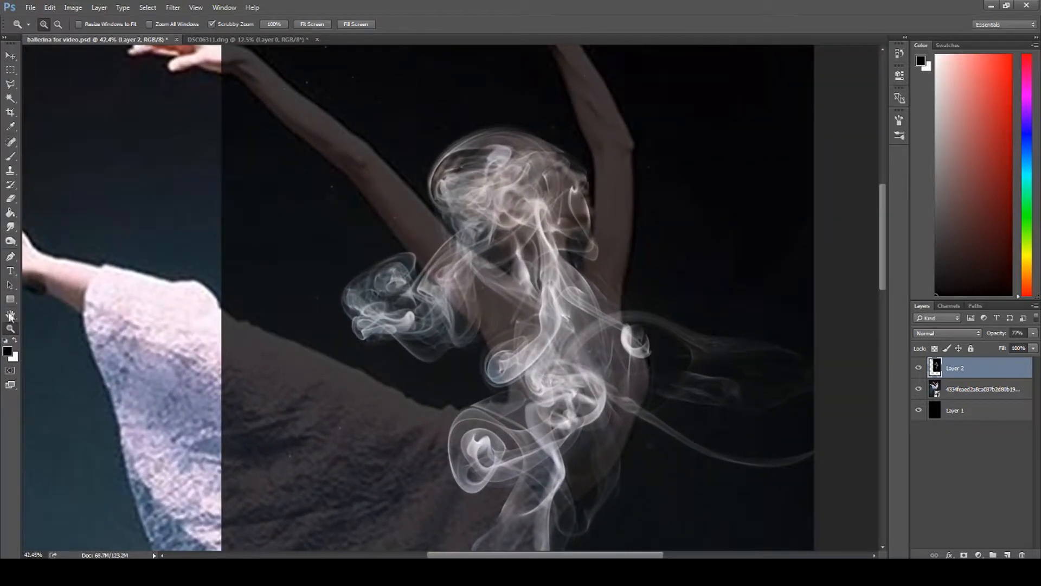
pyautogui.click(11, 97)
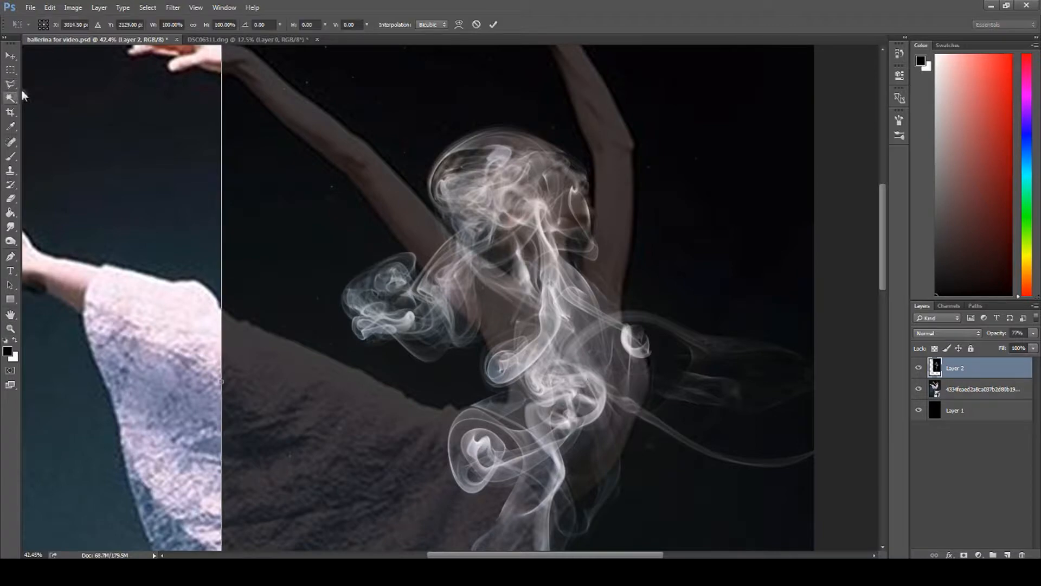
pyautogui.click(10, 55)
pyautogui.hotkey('ctrl', 't')
pyautogui.scroll(5, 185, 193)
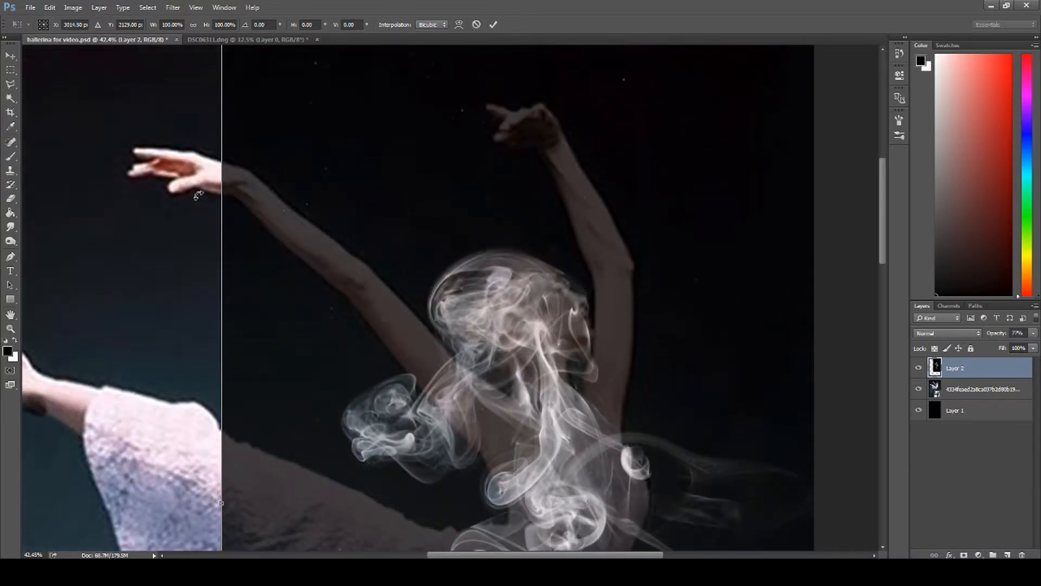
pyautogui.moveTo(483, 355); pyautogui.dragTo(484, 355)
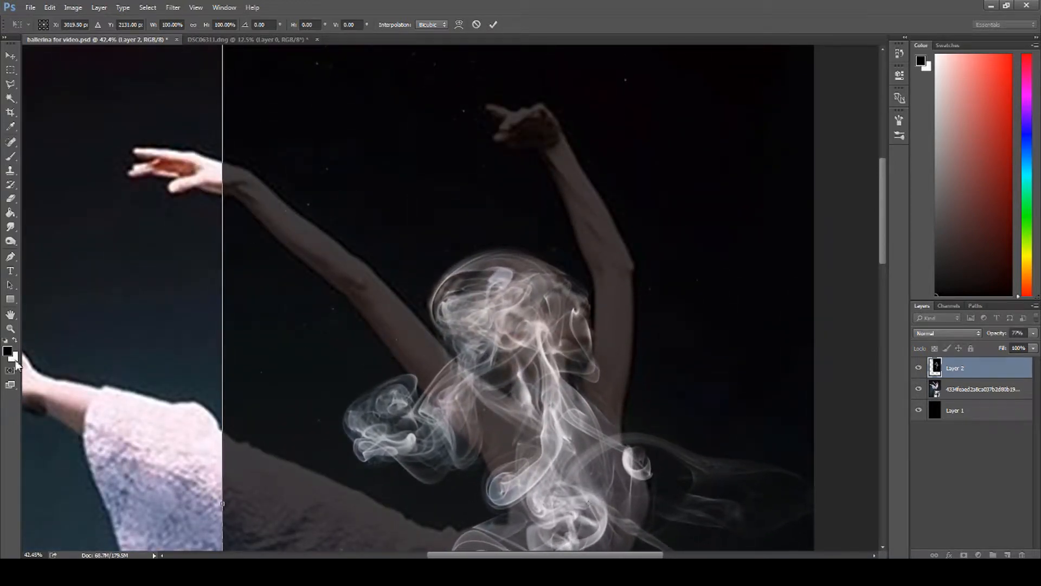
pyautogui.click(9, 330)
pyautogui.click(491, 223)
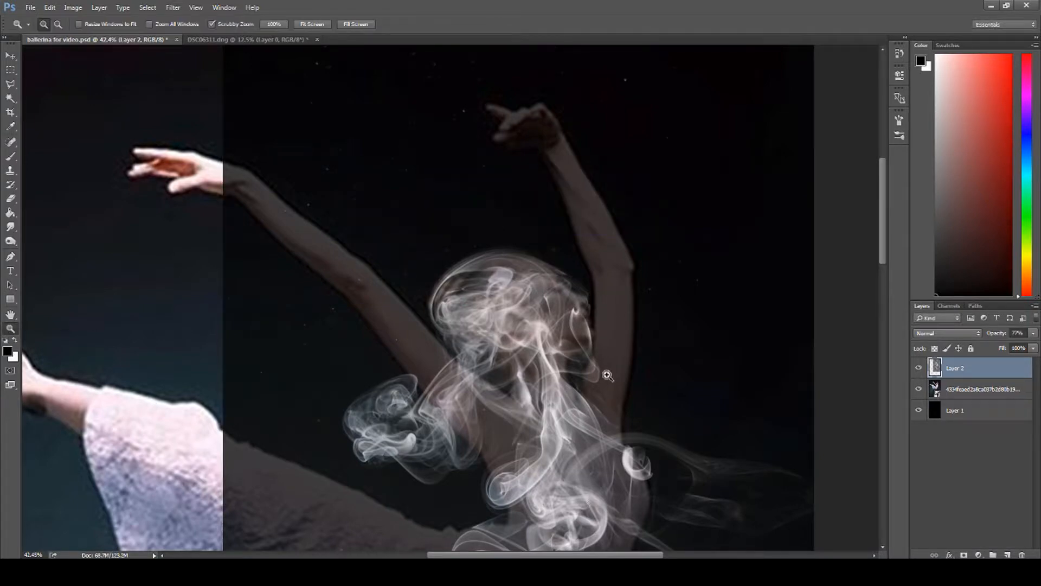
pyautogui.moveTo(607, 376); pyautogui.dragTo(590, 376)
pyautogui.scroll(-5, 591, 377)
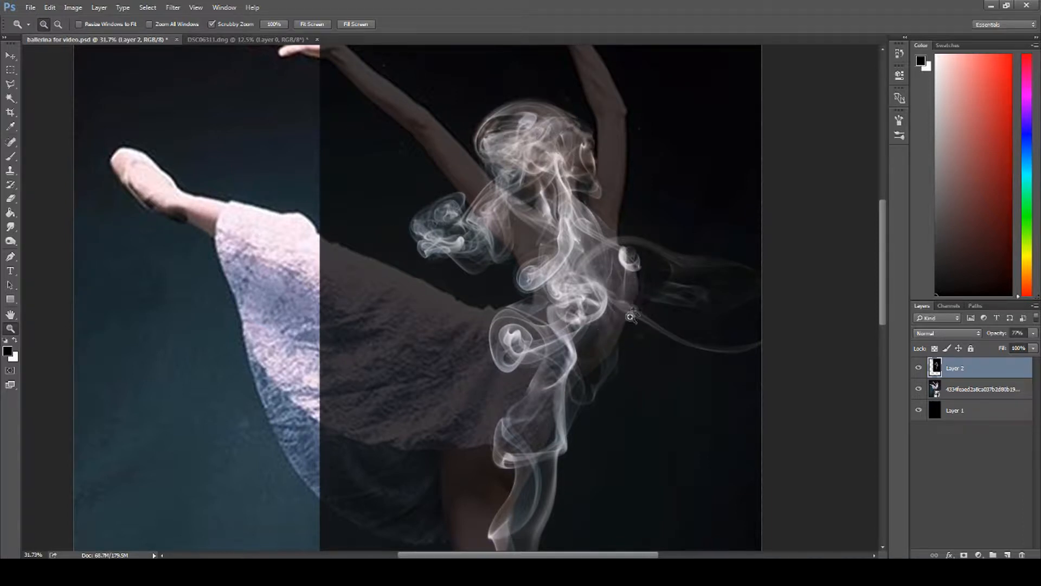
pyautogui.click(10, 56)
pyautogui.hotkey('ctrl', 't')
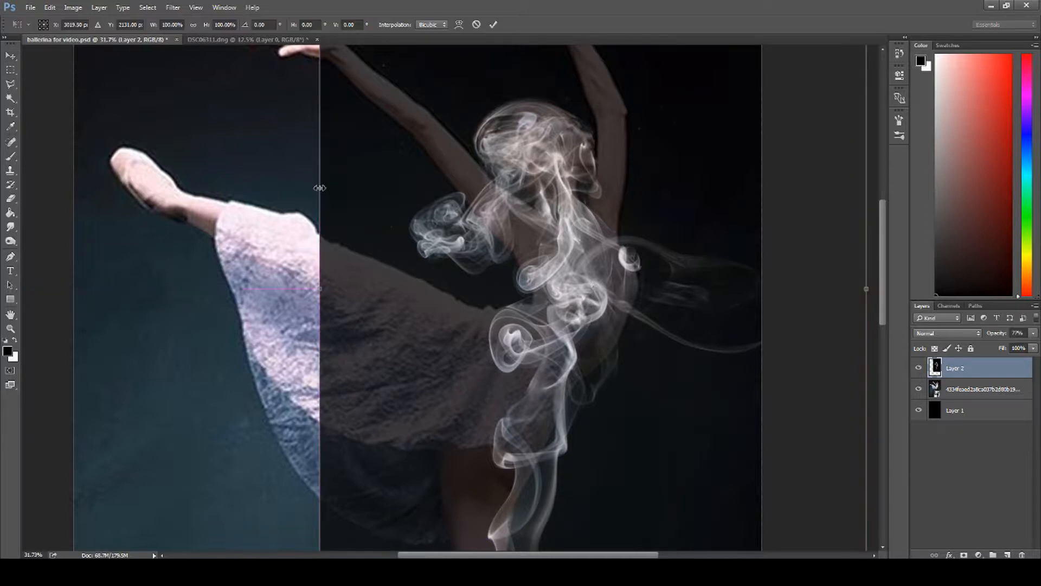
pyautogui.click(458, 25)
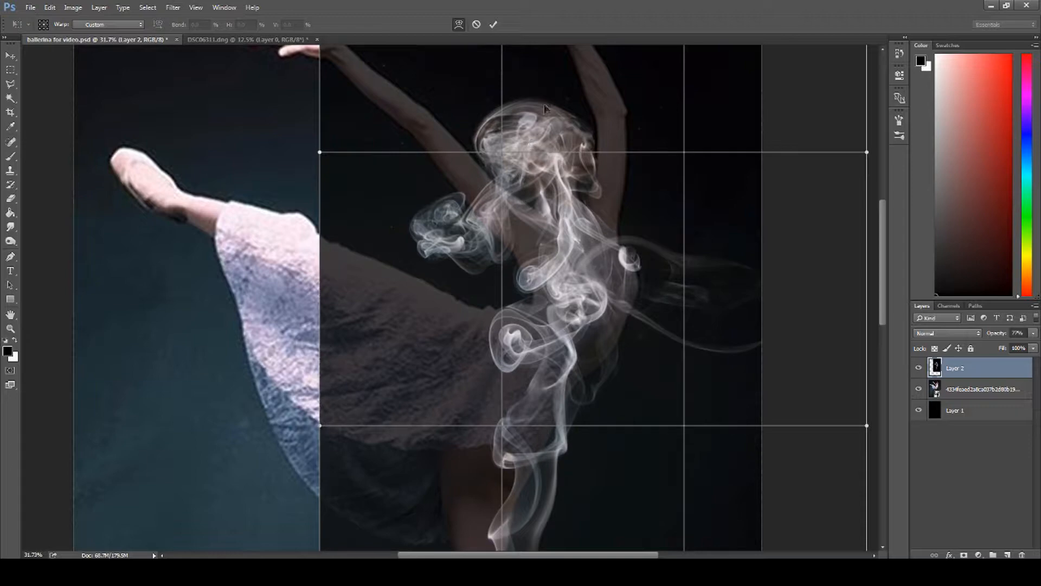
pyautogui.moveTo(569, 247); pyautogui.dragTo(435, 268)
pyautogui.moveTo(665, 263); pyautogui.dragTo(645, 266)
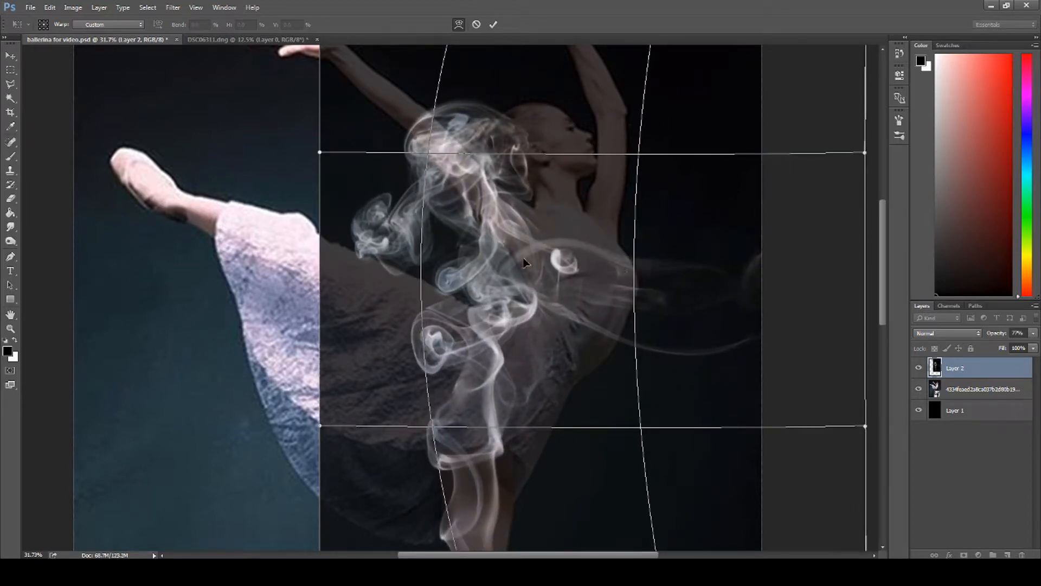
pyautogui.hotkey('ctrl', 'z')
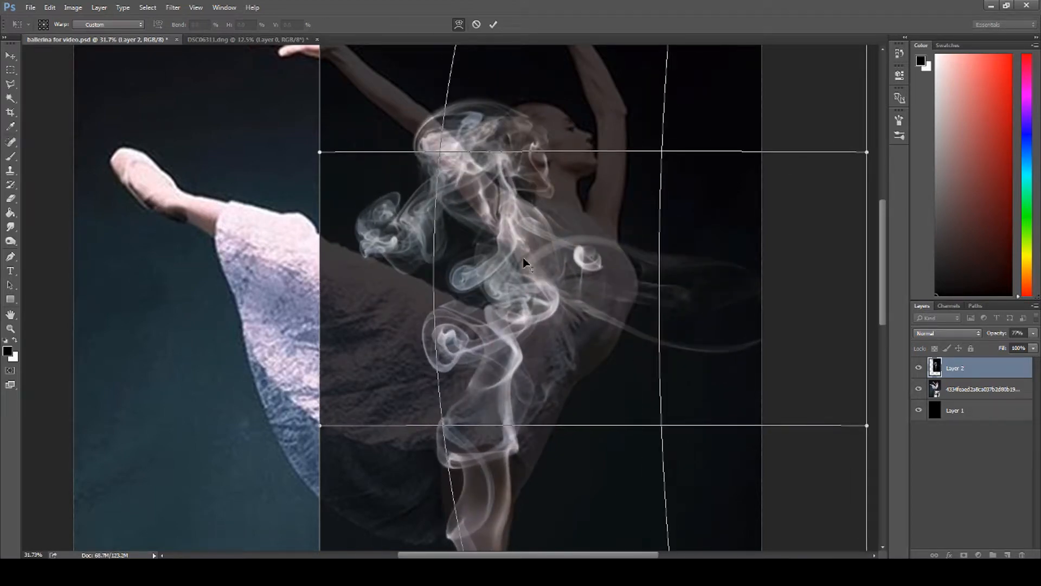
pyautogui.click(476, 24)
# Step: Warp the smoke layer slightly so its plume follows the contours of the dancer's head, chest, back and hip
pyautogui.hotkey('ctrl', 't')
pyautogui.click(460, 25)
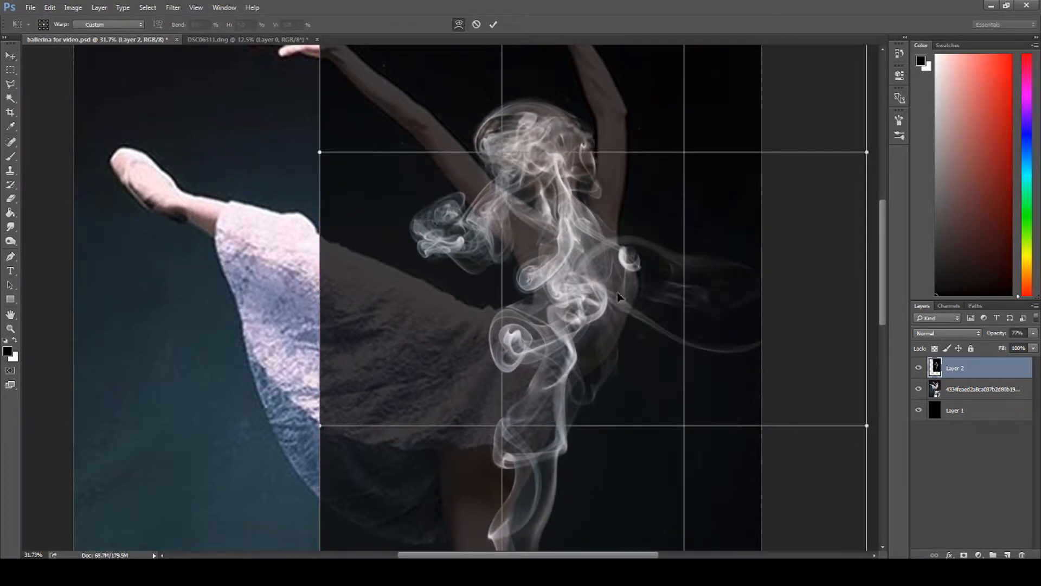
pyautogui.moveTo(603, 268); pyautogui.dragTo(608, 271)
pyautogui.moveTo(564, 173); pyautogui.dragTo(554, 156)
pyautogui.moveTo(658, 291); pyautogui.dragTo(636, 307)
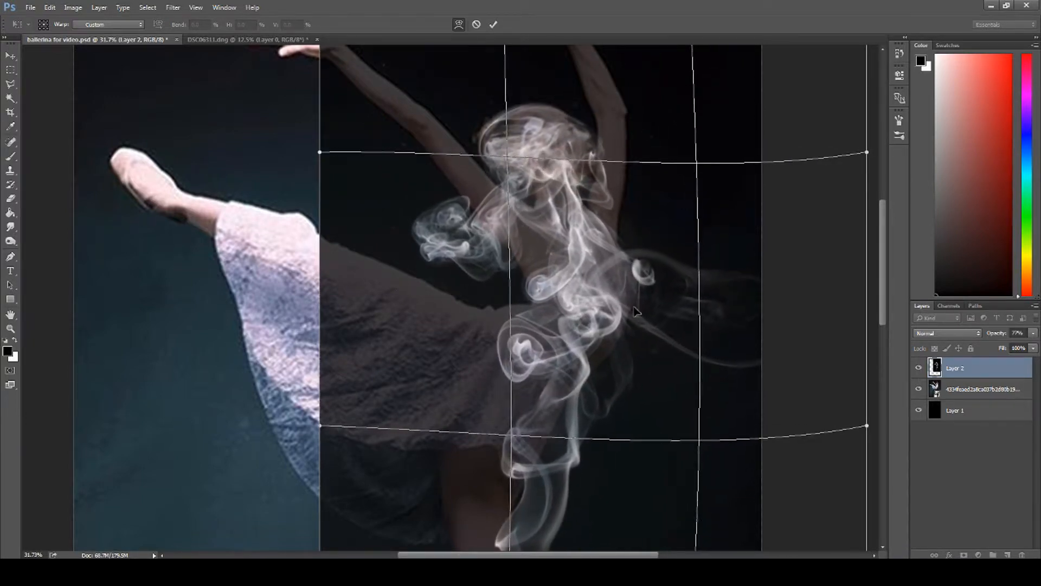
pyautogui.moveTo(552, 166); pyautogui.dragTo(541, 157)
pyautogui.moveTo(618, 200); pyautogui.dragTo(618, 203)
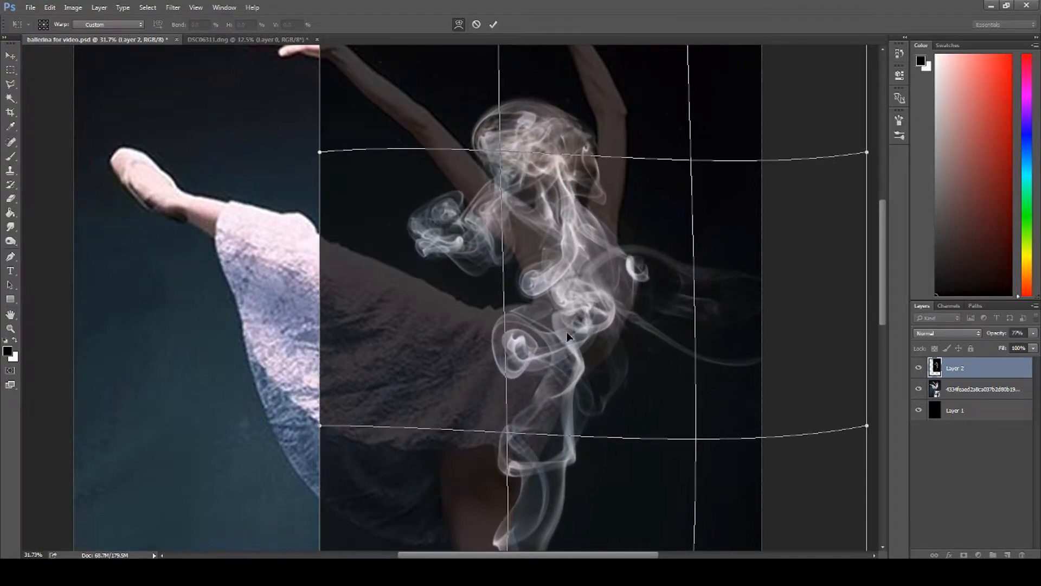
pyautogui.moveTo(578, 386); pyautogui.dragTo(574, 458)
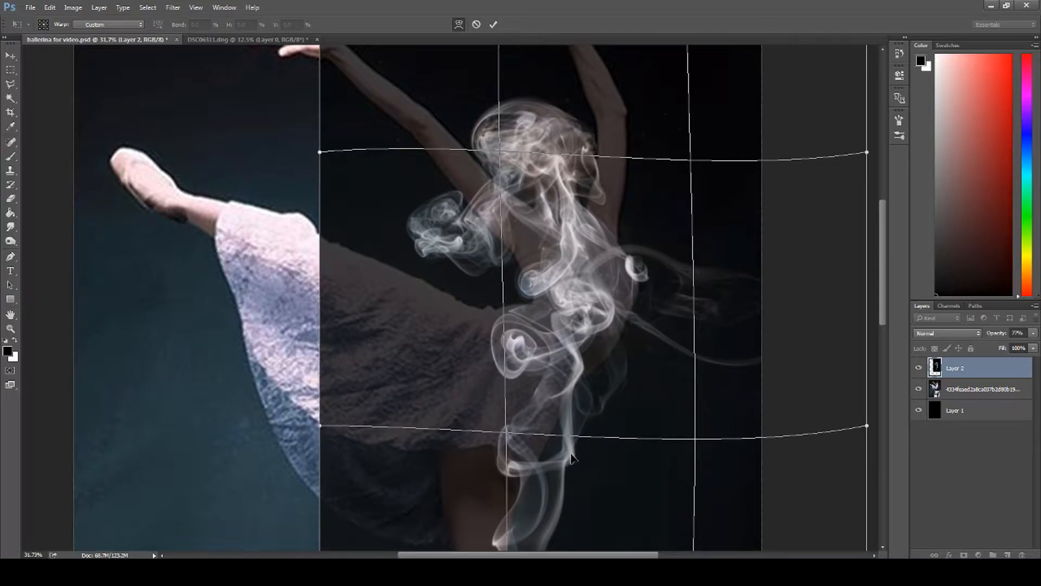
pyautogui.moveTo(592, 388); pyautogui.dragTo(593, 390)
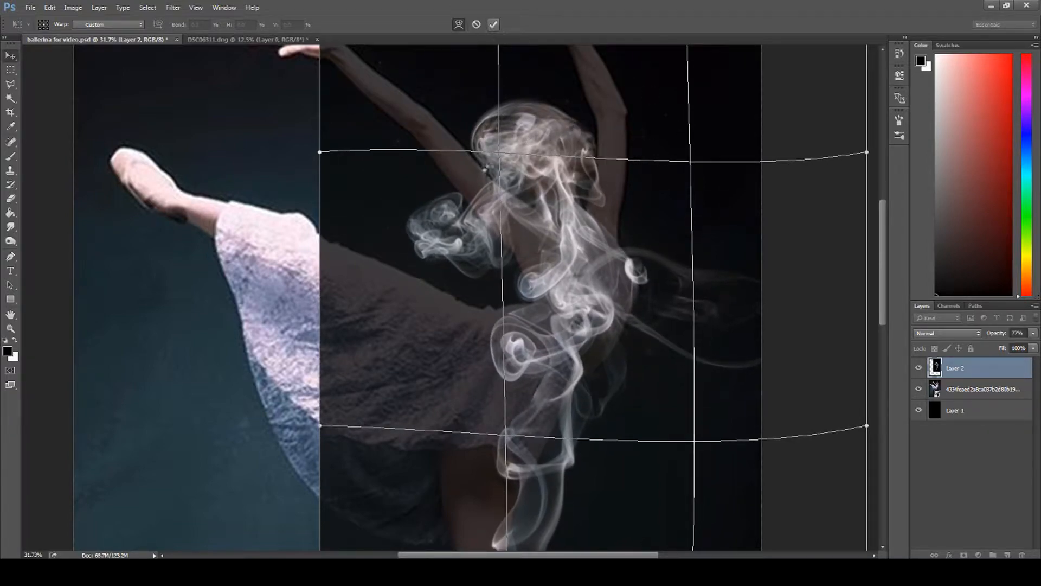
pyautogui.press('Return')
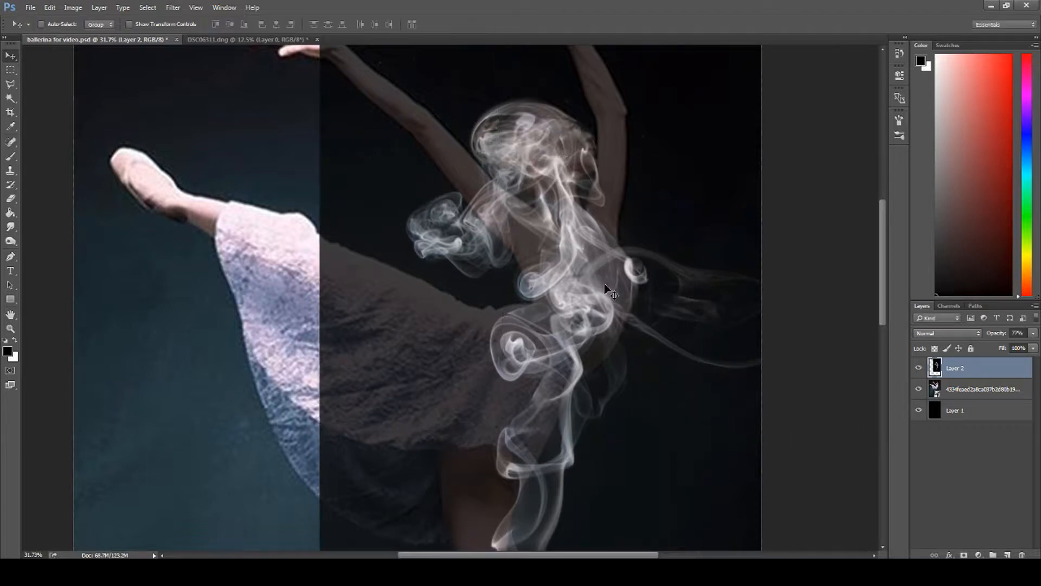
pyautogui.scroll(-5, 605, 285)
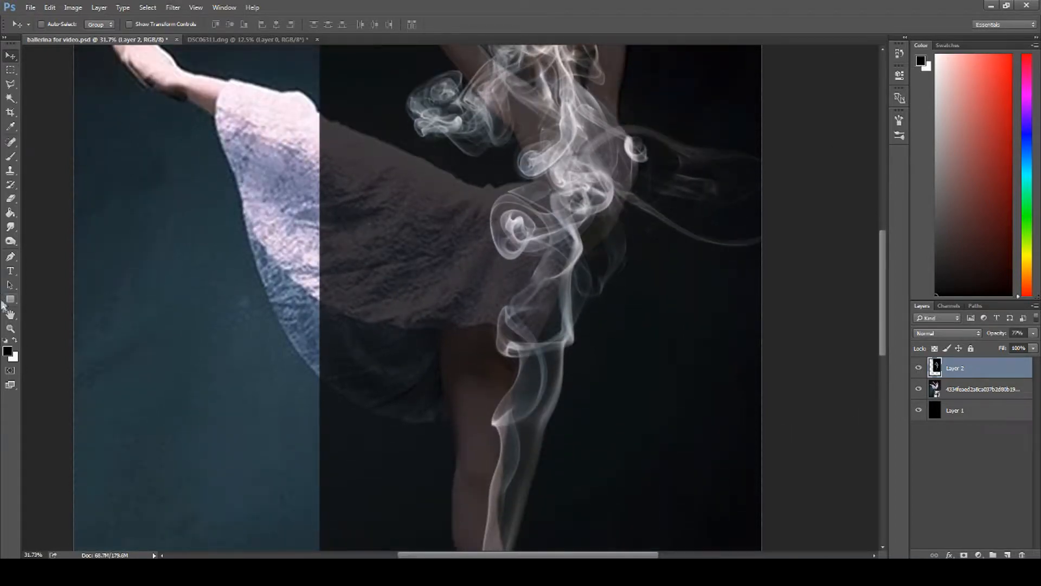
# Step: Select the lower half of the smoke on Layer 2 and warp it so the plume follows the dancer's standing thigh and leg
pyautogui.click(10, 328)
pyautogui.moveTo(529, 332); pyautogui.dragTo(514, 333)
pyautogui.scroll(-2, 514, 333)
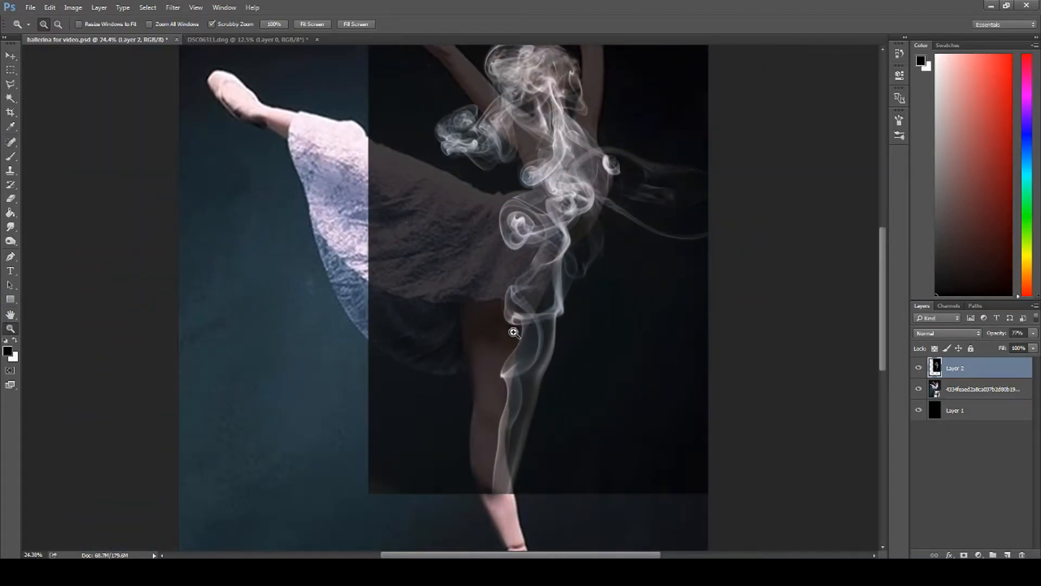
pyautogui.click(10, 72)
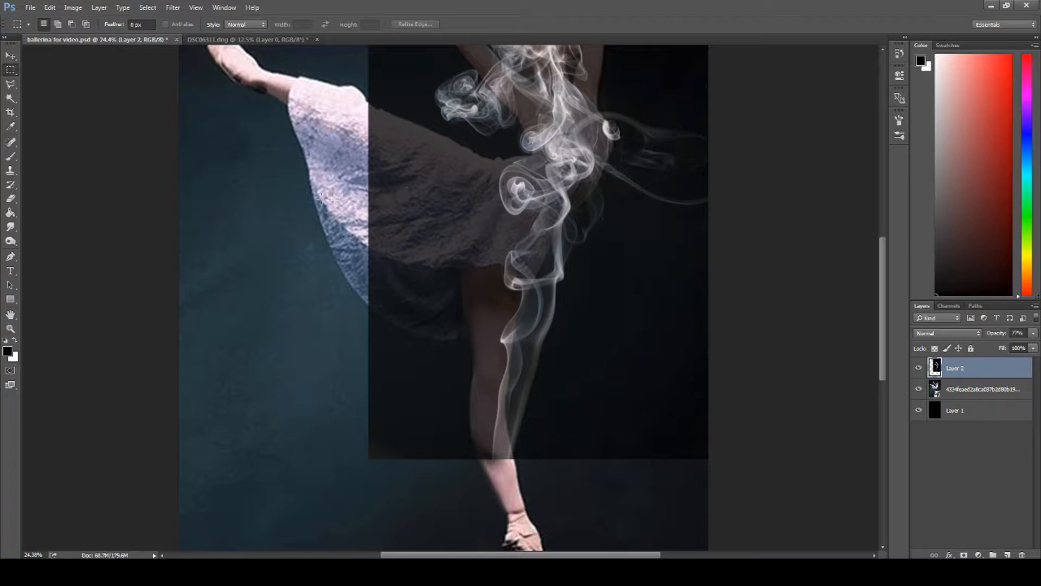
pyautogui.moveTo(689, 321); pyautogui.dragTo(707, 484)
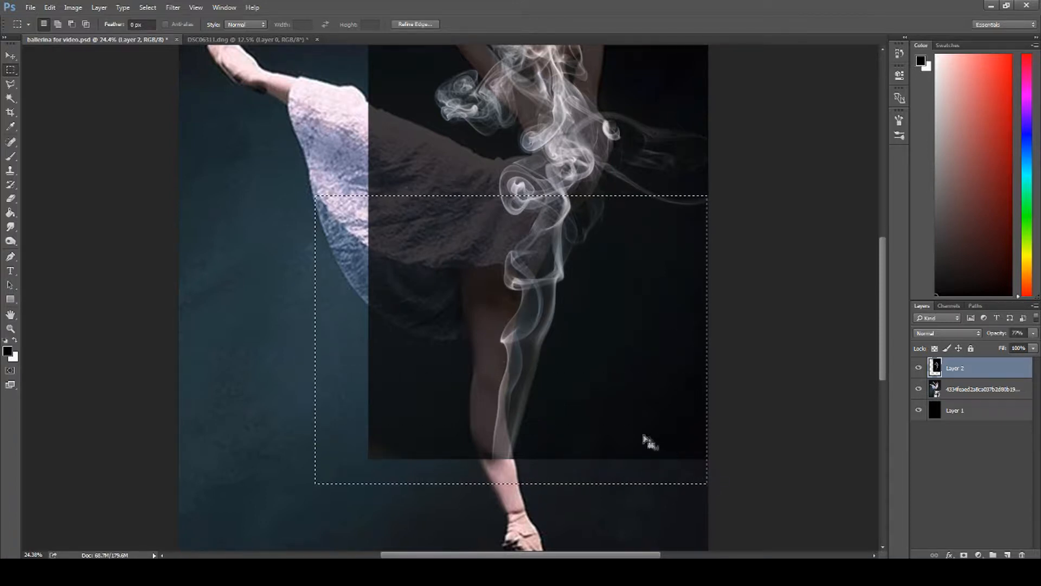
pyautogui.click(10, 55)
pyautogui.hotkey('ctrl', 't')
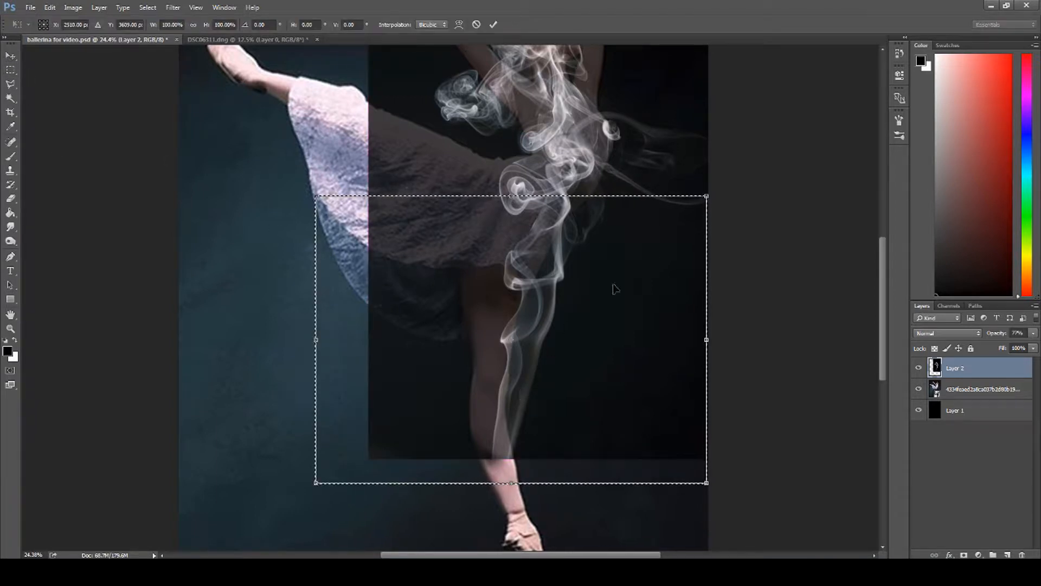
pyautogui.click(458, 24)
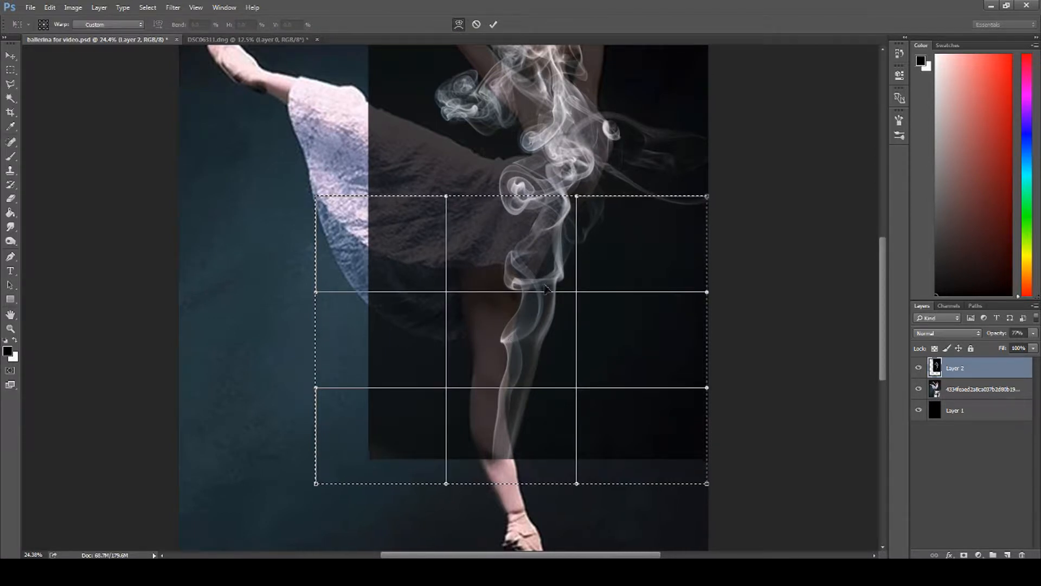
pyautogui.moveTo(550, 257); pyautogui.dragTo(520, 247)
pyautogui.moveTo(514, 364); pyautogui.dragTo(506, 365)
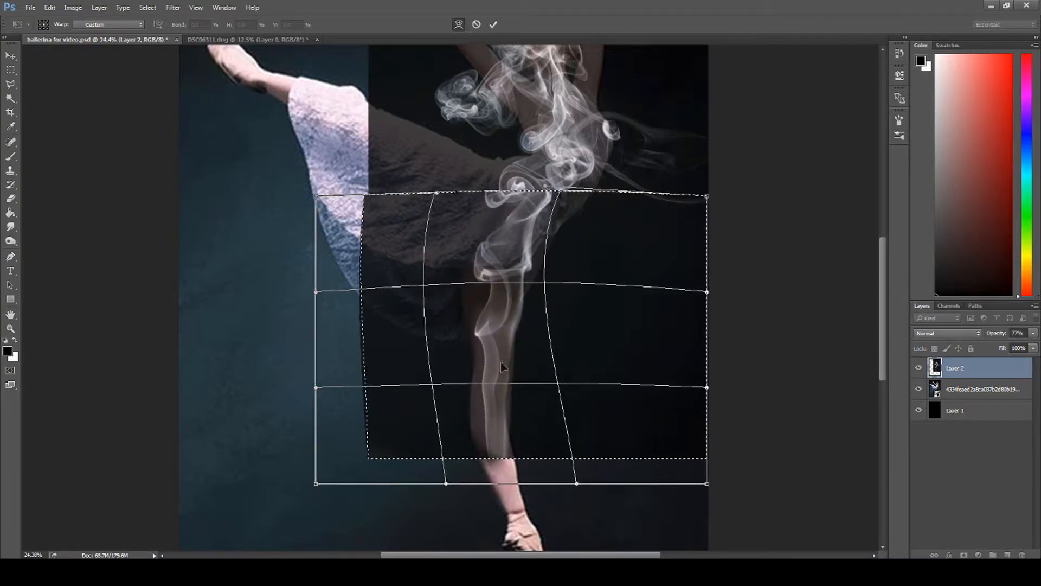
pyautogui.moveTo(395, 364); pyautogui.dragTo(391, 363)
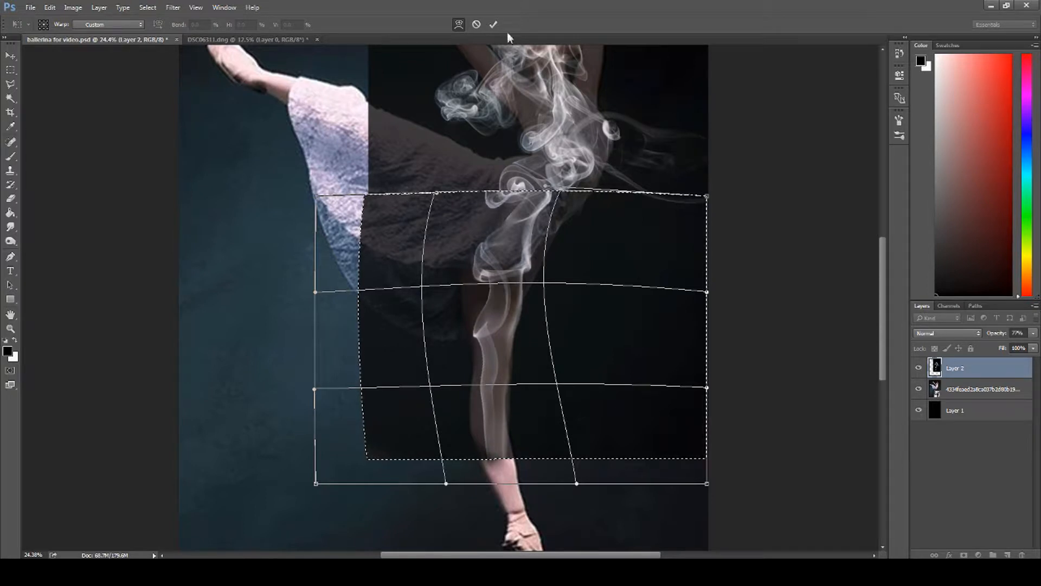
pyautogui.click(493, 24)
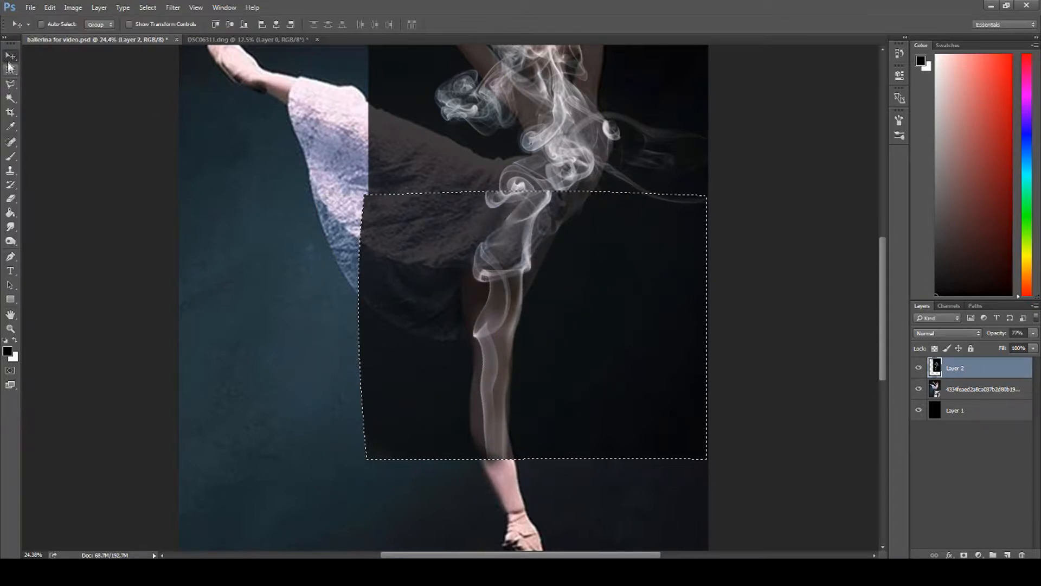
# Step: Replace the selection with one around the leg smoke, scale it proportionally to about 121%, and position it over the standing leg
pyautogui.click(10, 70)
pyautogui.hotkey('ctrl', 'd')
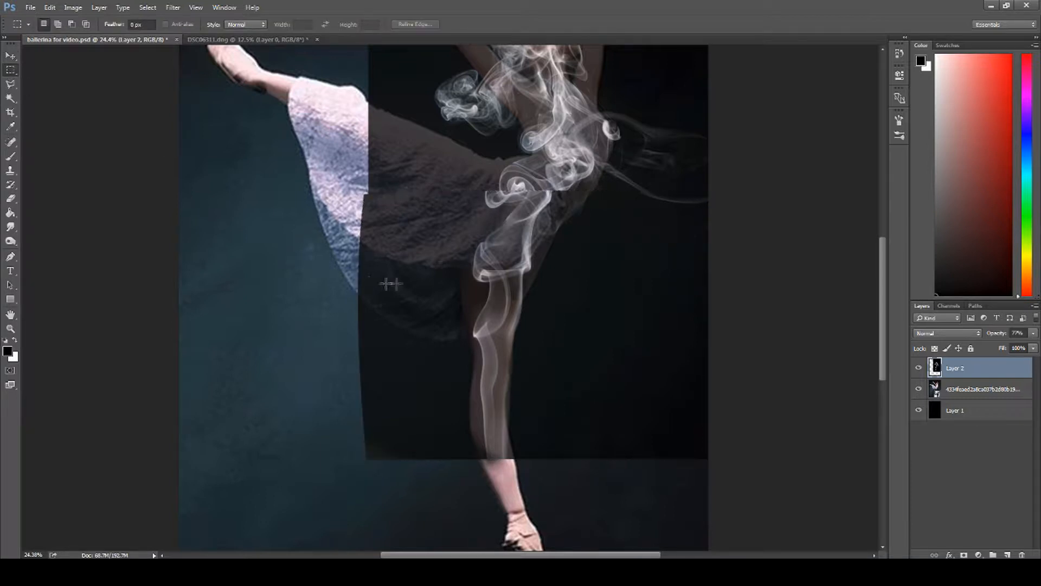
pyautogui.moveTo(500, 357); pyautogui.dragTo(580, 492)
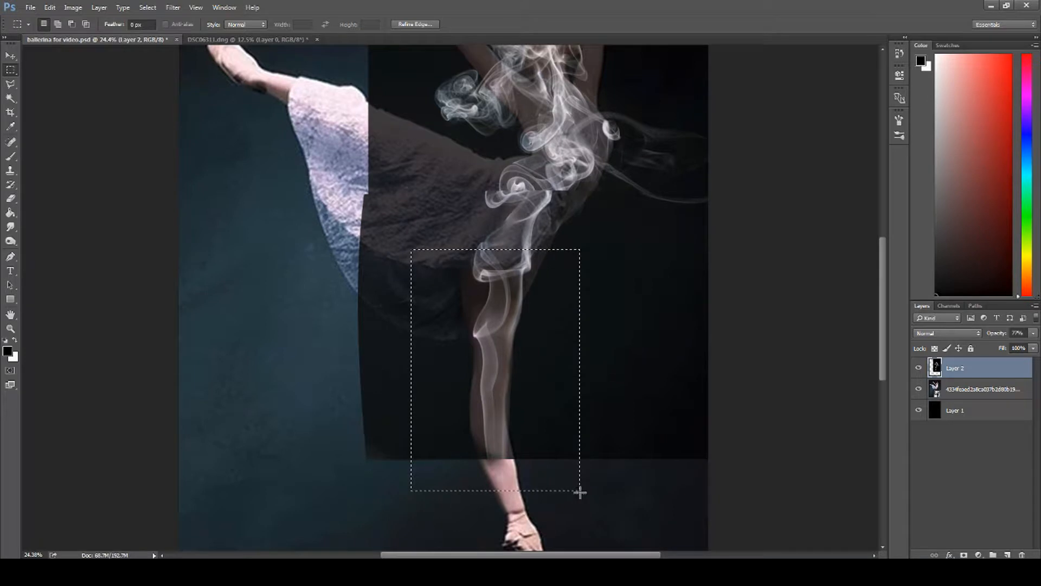
pyautogui.hotkey('ctrl', 't')
pyautogui.click(457, 26)
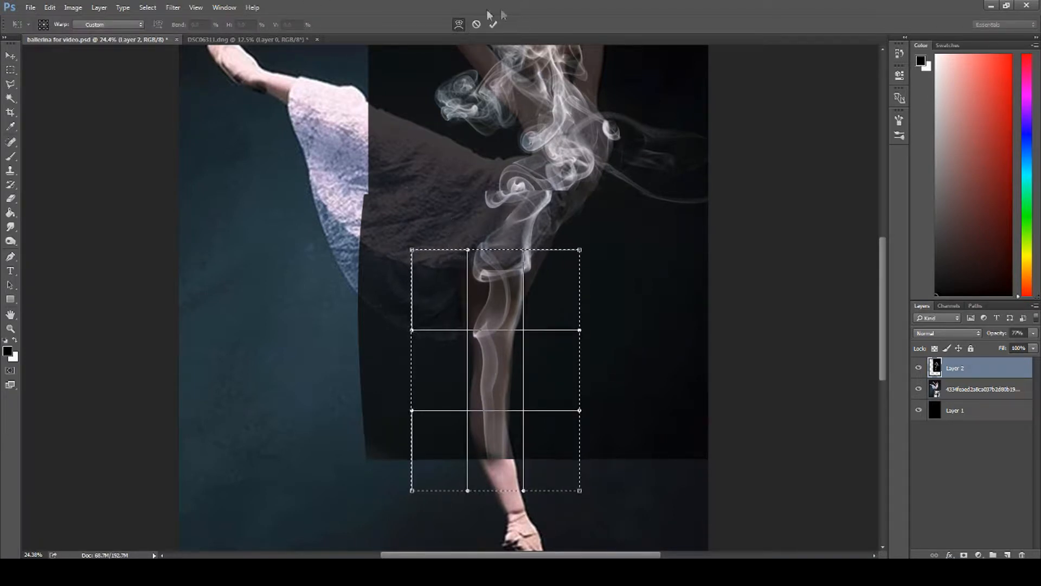
pyautogui.click(458, 25)
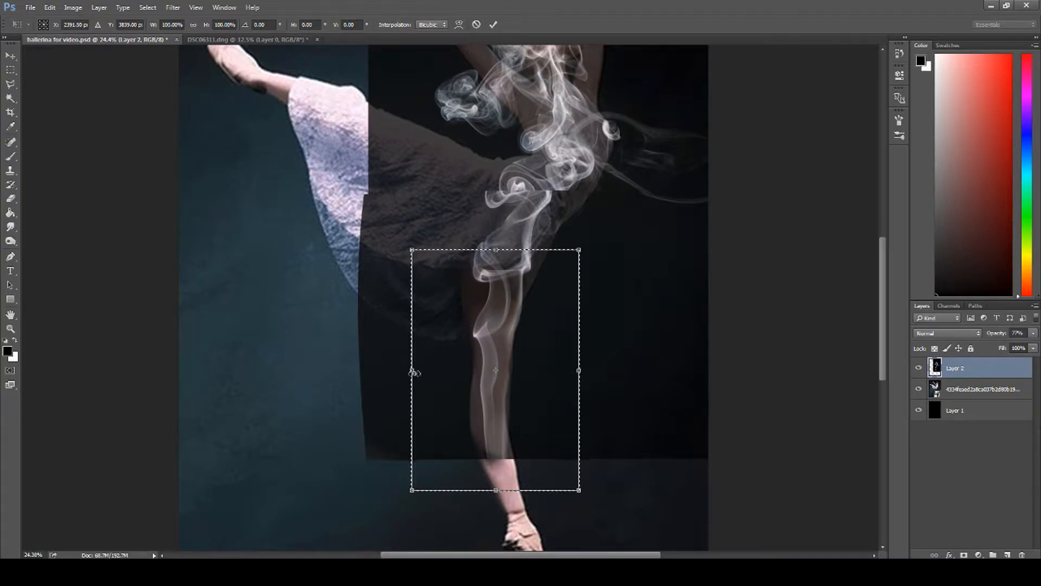
pyautogui.moveTo(411, 491); pyautogui.dragTo(369, 539)
pyautogui.moveTo(450, 403); pyautogui.dragTo(463, 399)
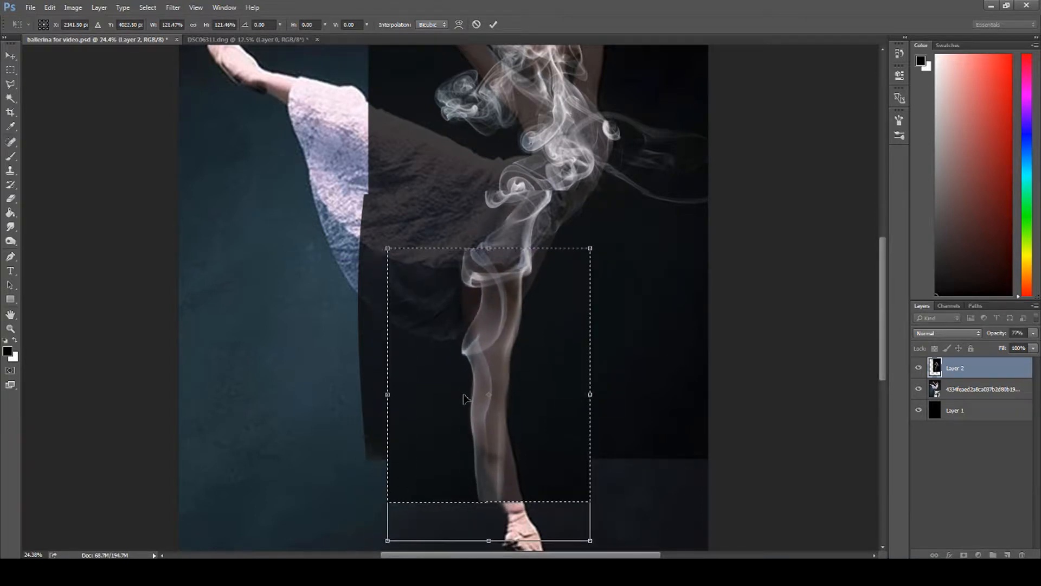
# Step: Warp the enlarged leg smoke so its edges match the contours of the dancer's thigh, knee and calf
pyautogui.click(458, 24)
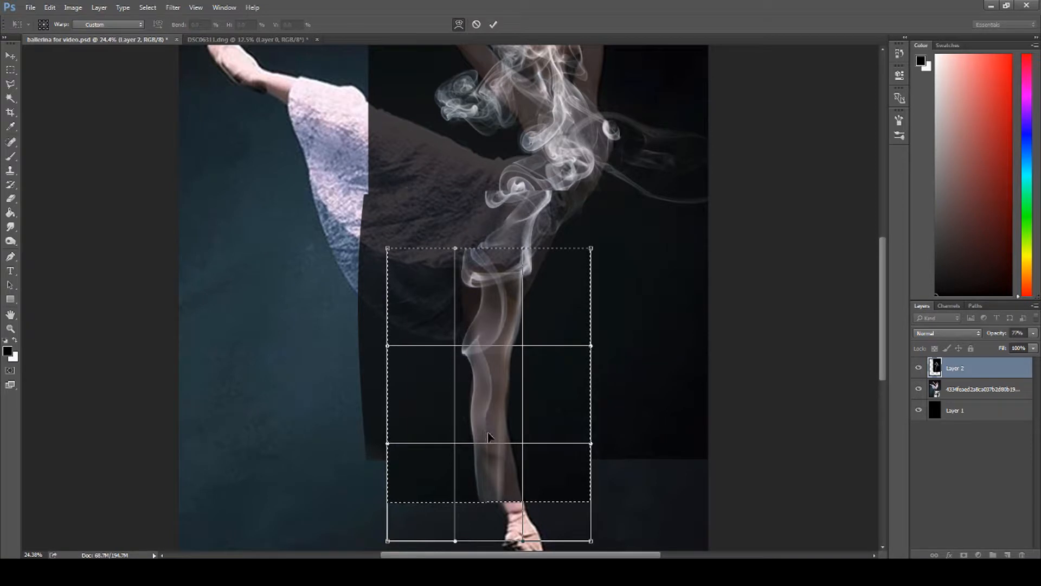
pyautogui.moveTo(540, 468); pyautogui.dragTo(543, 467)
pyautogui.moveTo(441, 368); pyautogui.dragTo(439, 368)
pyautogui.moveTo(411, 282); pyautogui.dragTo(401, 283)
pyautogui.moveTo(524, 249); pyautogui.dragTo(549, 253)
pyautogui.moveTo(553, 339); pyautogui.dragTo(550, 335)
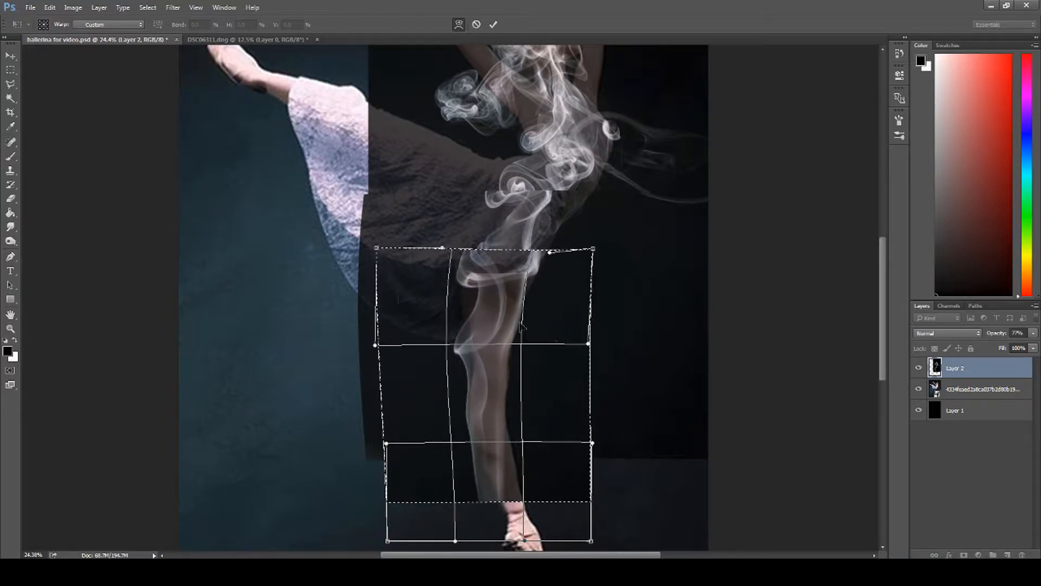
pyautogui.click(493, 24)
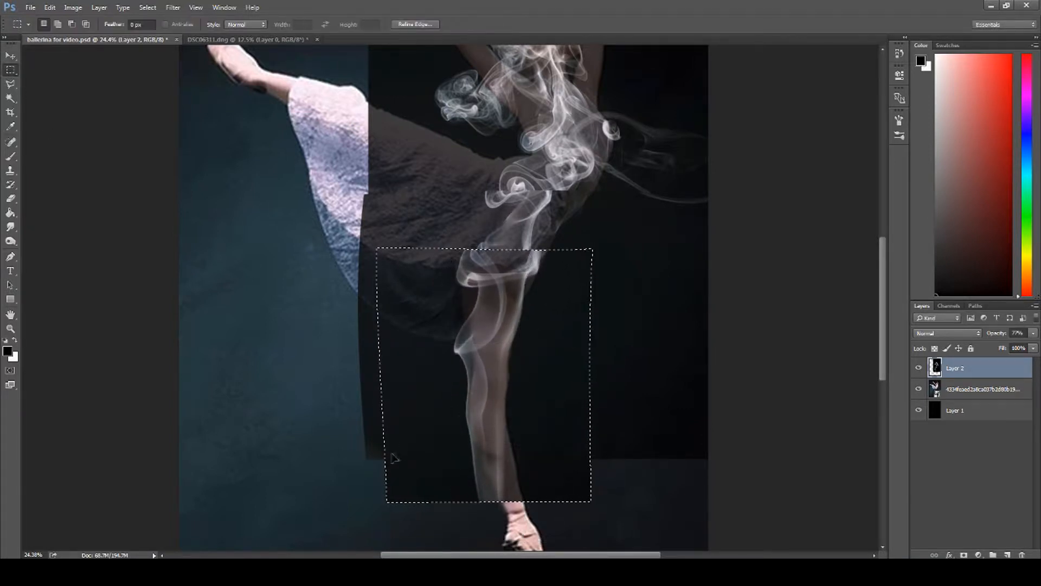
# Step: Select the lower-leg smoke and rotate it about 9° counterclockwise around the knee to align it with the dancer's shin
pyautogui.scroll(-3, 344, 412)
pyautogui.moveTo(486, 364); pyautogui.dragTo(642, 478)
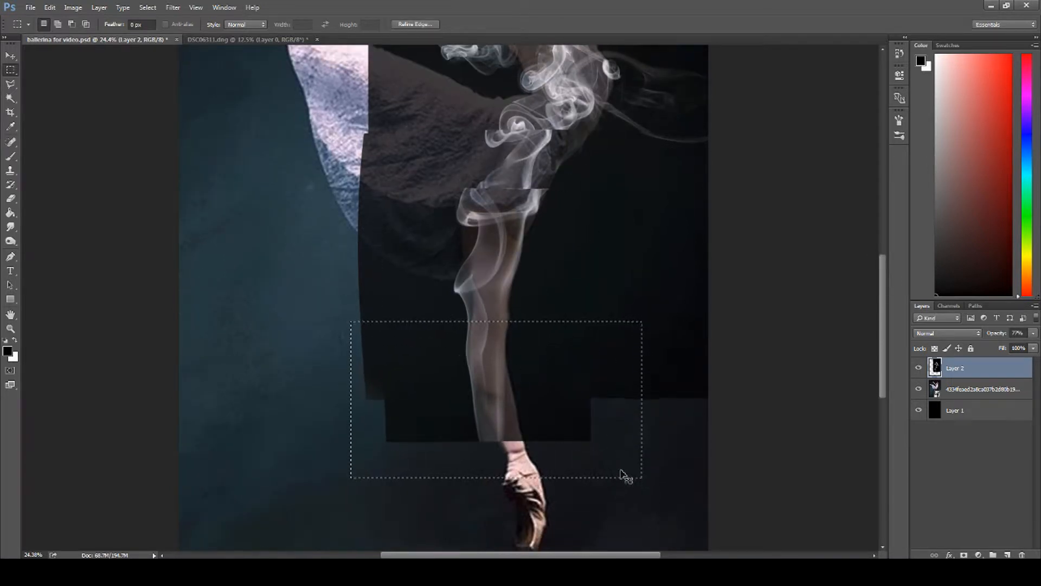
pyautogui.hotkey('ctrl', 't')
pyautogui.moveTo(475, 327); pyautogui.dragTo(482, 327)
pyautogui.moveTo(661, 317); pyautogui.dragTo(649, 293)
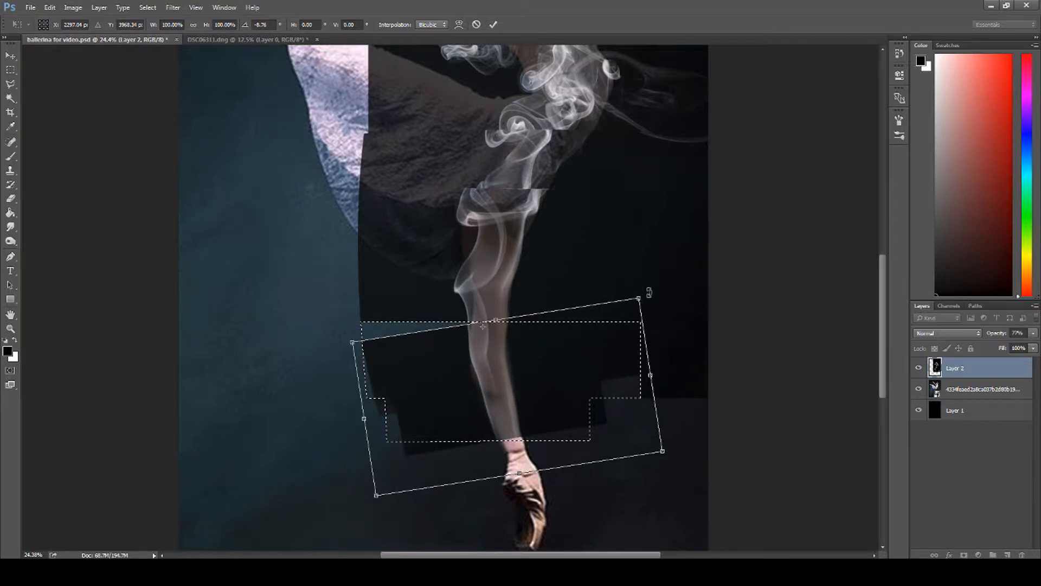
pyautogui.moveTo(461, 328); pyautogui.dragTo(462, 324)
# Step: Warp the end of the rotated smoke down to the dancer's ankle and clear the selection
pyautogui.click(458, 21)
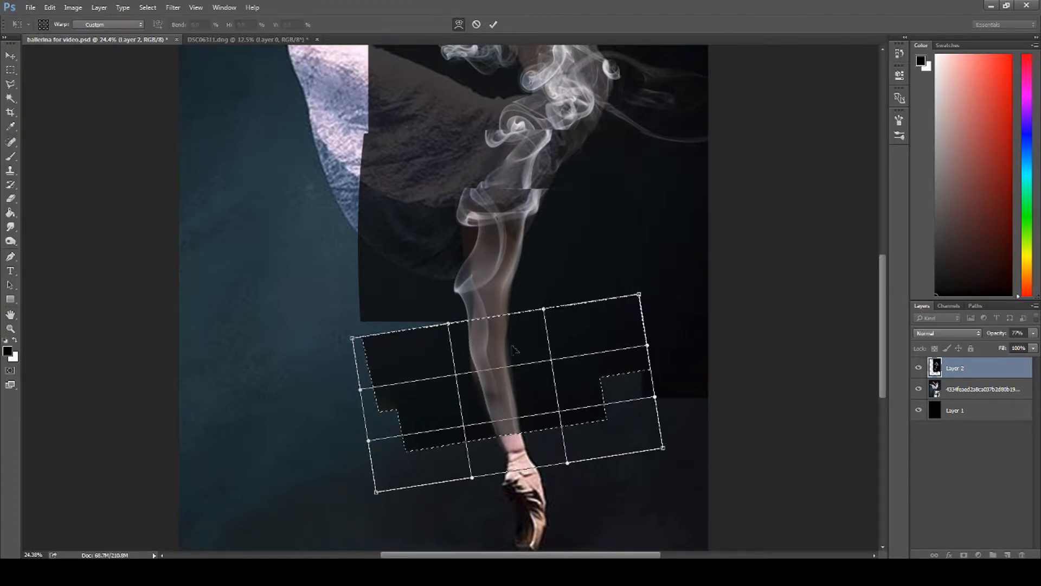
pyautogui.moveTo(512, 435); pyautogui.dragTo(511, 455)
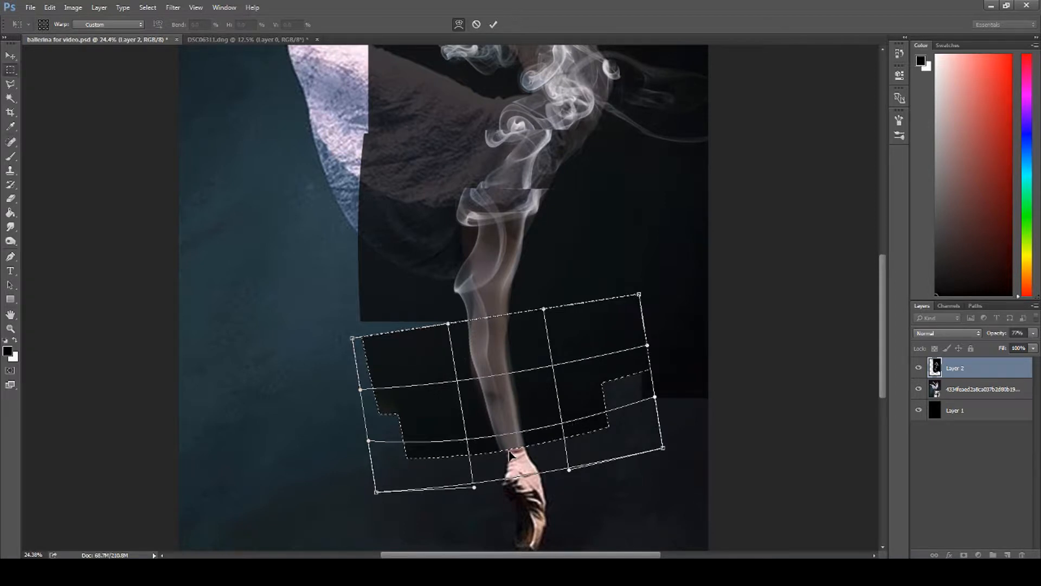
pyautogui.press('Return')
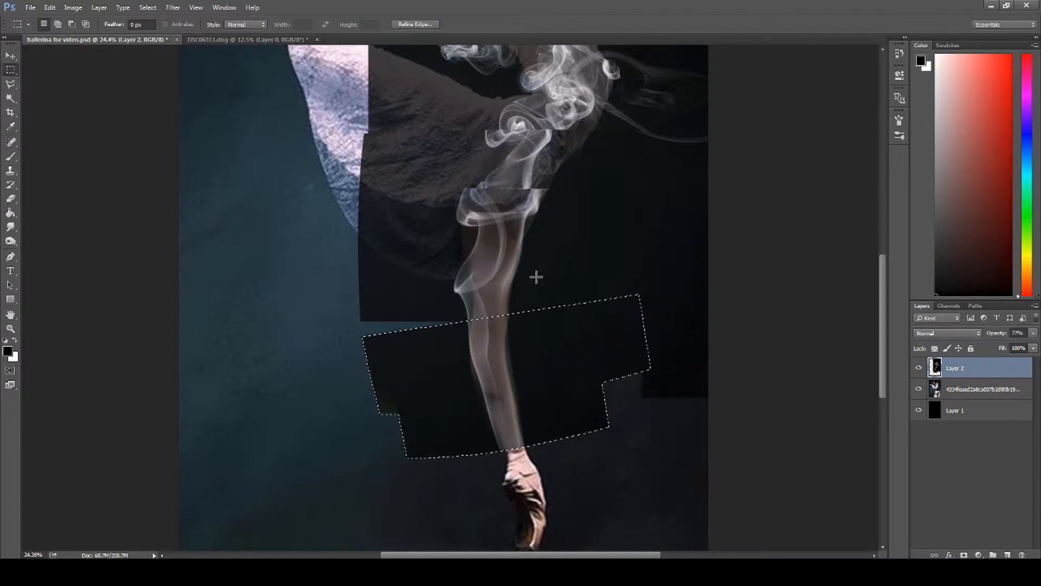
pyautogui.scroll(1, 536, 274)
pyautogui.rightClick(469, 386)
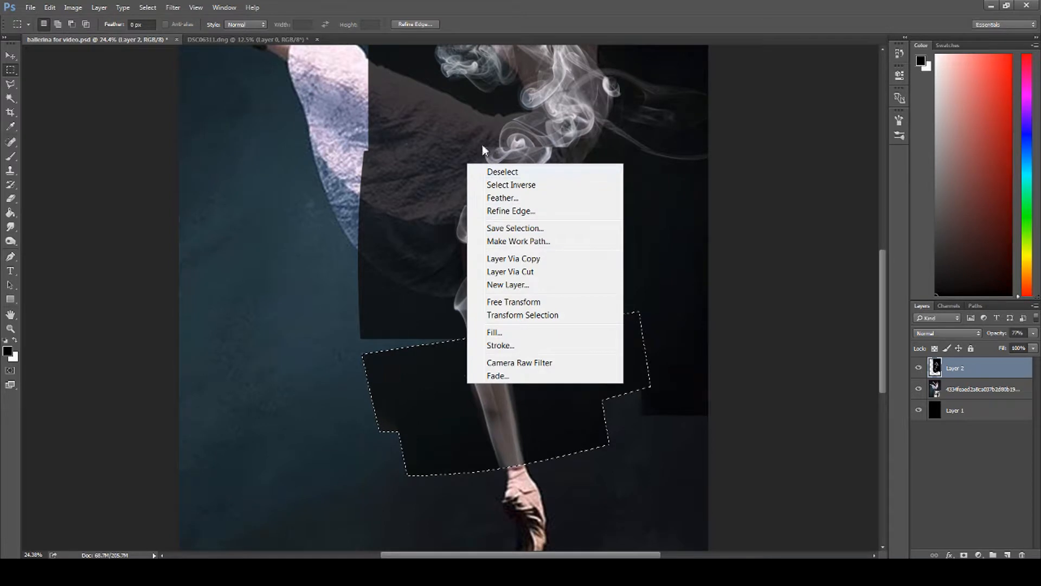
pyautogui.click(492, 173)
# Step: Fit the whole canvas in view and hide the dancer reference layer to isolate the smoke on black
pyautogui.scroll(1, 640, 393)
pyautogui.click(11, 329)
pyautogui.rightClick(396, 332)
pyautogui.click(409, 337)
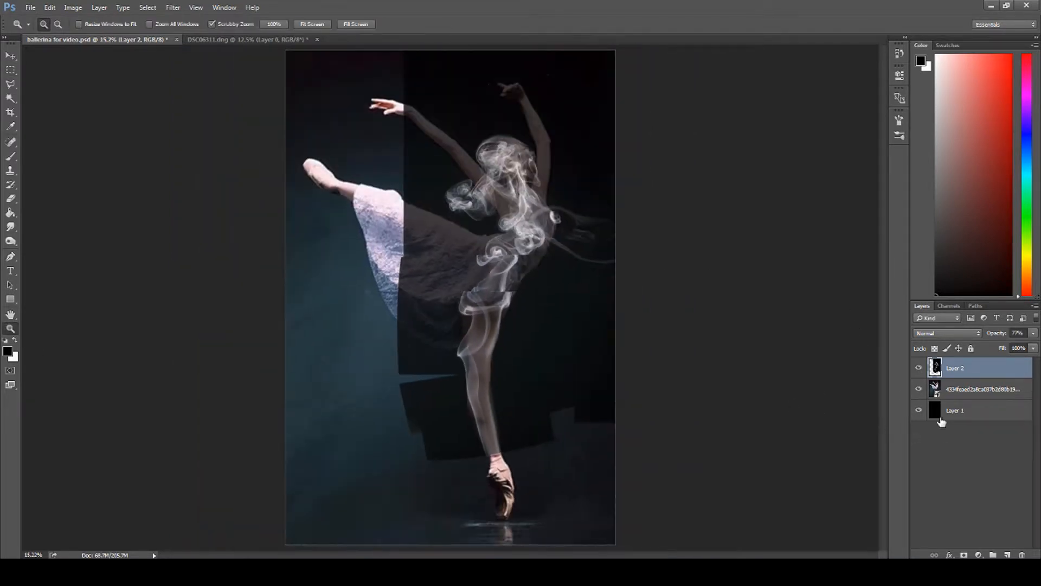
pyautogui.click(919, 389)
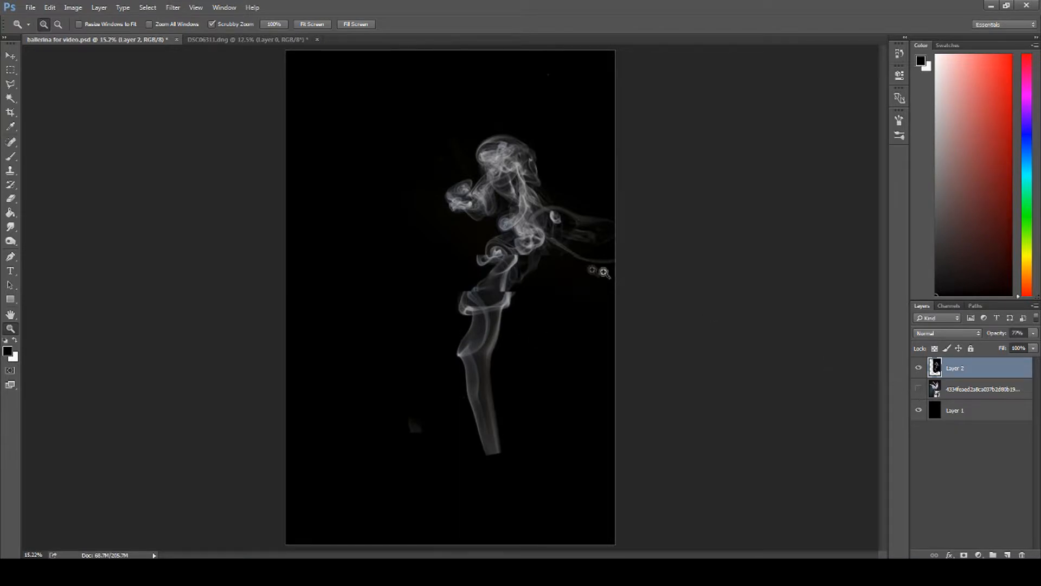
# Step: Clone nearby smoke with the Clone Stamp tool over the hard horizontal seam at the figure's hip
pyautogui.moveTo(495, 253); pyautogui.dragTo(556, 271)
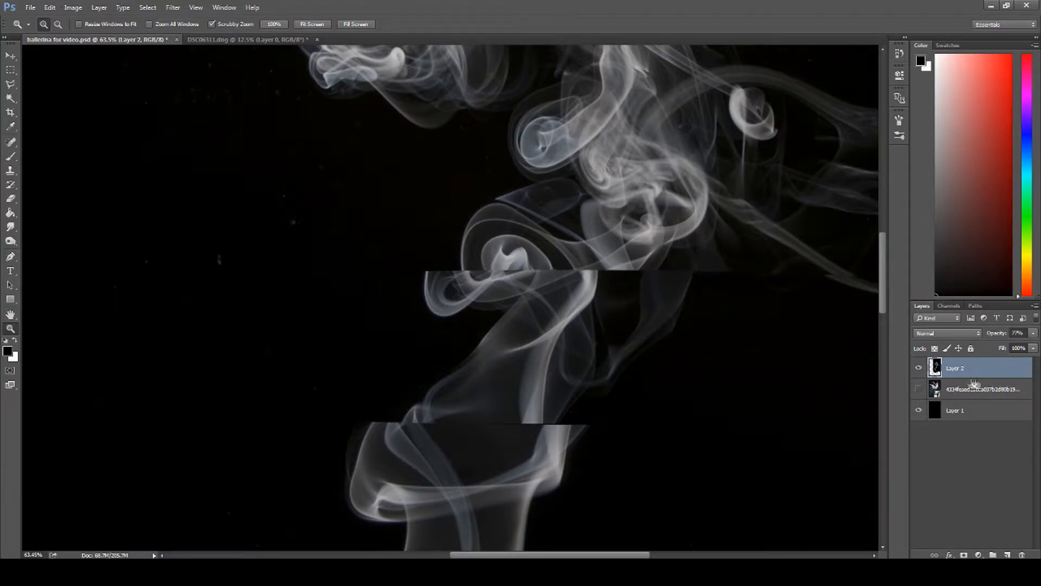
pyautogui.click(11, 172)
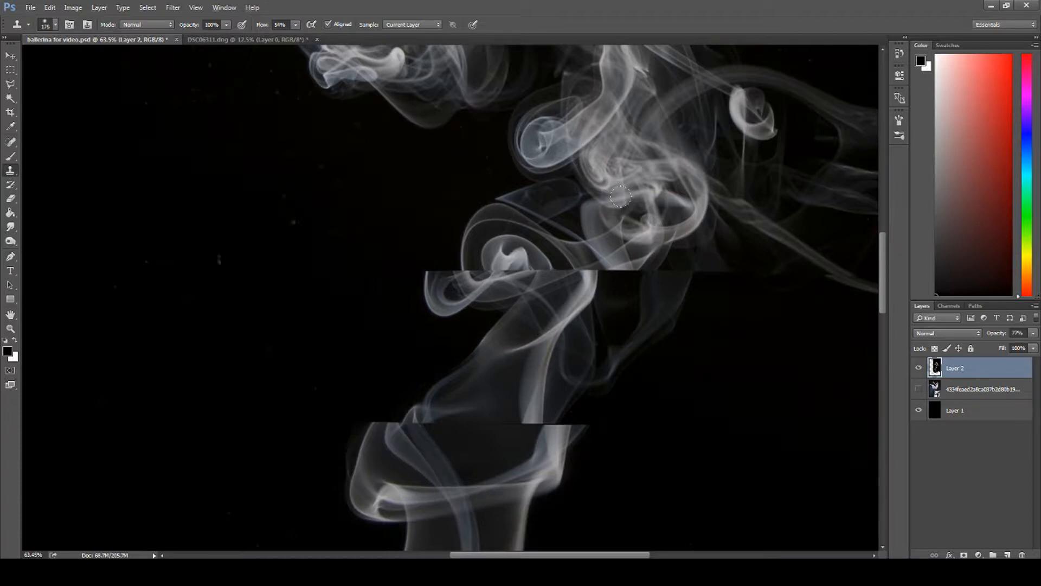
pyautogui.keyDown('alt'); pyautogui.click(652, 217); pyautogui.keyUp('alt')
pyautogui.moveTo(664, 257)
pyautogui.mouseDown()
pyautogui.moveTo(670, 263)
pyautogui.moveTo(602, 257)
pyautogui.moveTo(595, 278)
pyautogui.moveTo(537, 260)
pyautogui.moveTo(620, 250)
pyautogui.moveTo(630, 261)
pyautogui.mouseUp()
pyautogui.moveTo(525, 267)
pyautogui.mouseDown()
pyautogui.moveTo(492, 267)
pyautogui.moveTo(532, 258)
pyautogui.moveTo(540, 274)
pyautogui.mouseUp()
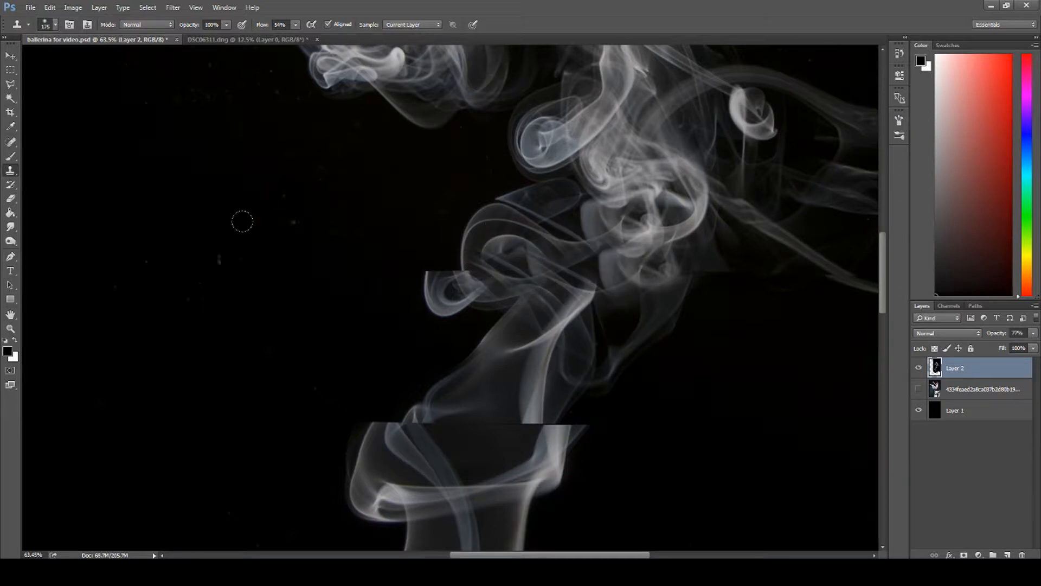
# Step: Clone smoke texture over the hard seam across the upper thigh to blend the two warped sections
pyautogui.scroll(-3, 542, 293)
pyautogui.keyDown('alt'); pyautogui.click(528, 316); pyautogui.keyUp('alt')
pyautogui.moveTo(535, 338)
pyautogui.mouseDown()
pyautogui.moveTo(544, 346)
pyautogui.moveTo(534, 327)
pyautogui.moveTo(548, 352)
pyautogui.moveTo(477, 333)
pyautogui.moveTo(386, 342)
pyautogui.moveTo(404, 349)
pyautogui.moveTo(379, 356)
pyautogui.moveTo(452, 375)
pyautogui.mouseUp()
pyautogui.keyDown('alt'); pyautogui.click(530, 310); pyautogui.keyUp('alt')
pyautogui.moveTo(524, 355); pyautogui.dragTo(527, 340)
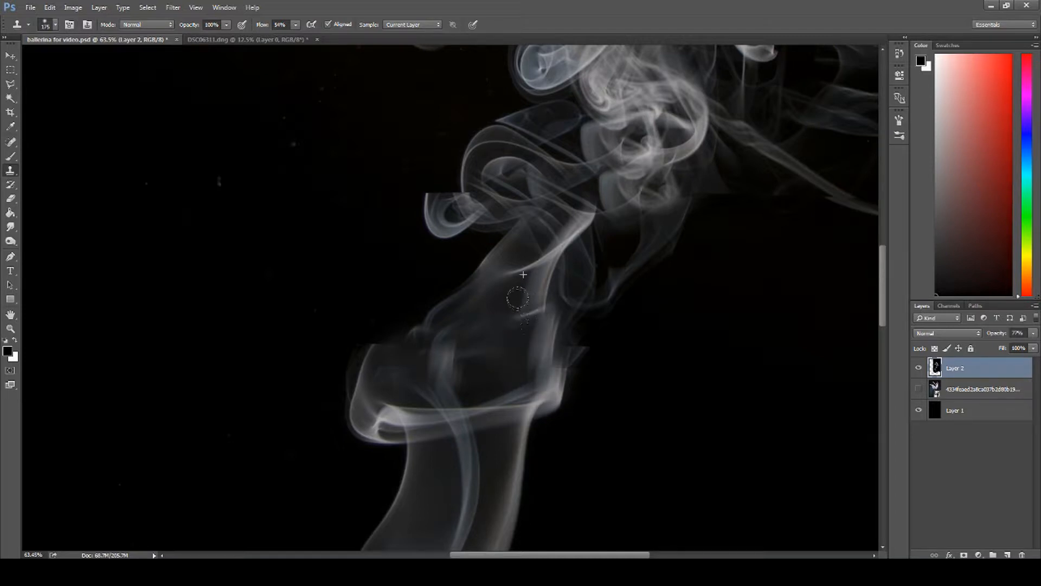
# Step: Erase the stray smoke wisps trailing behind the figure's back with a soft 1000 px eraser
pyautogui.click(10, 329)
pyautogui.rightClick(431, 332)
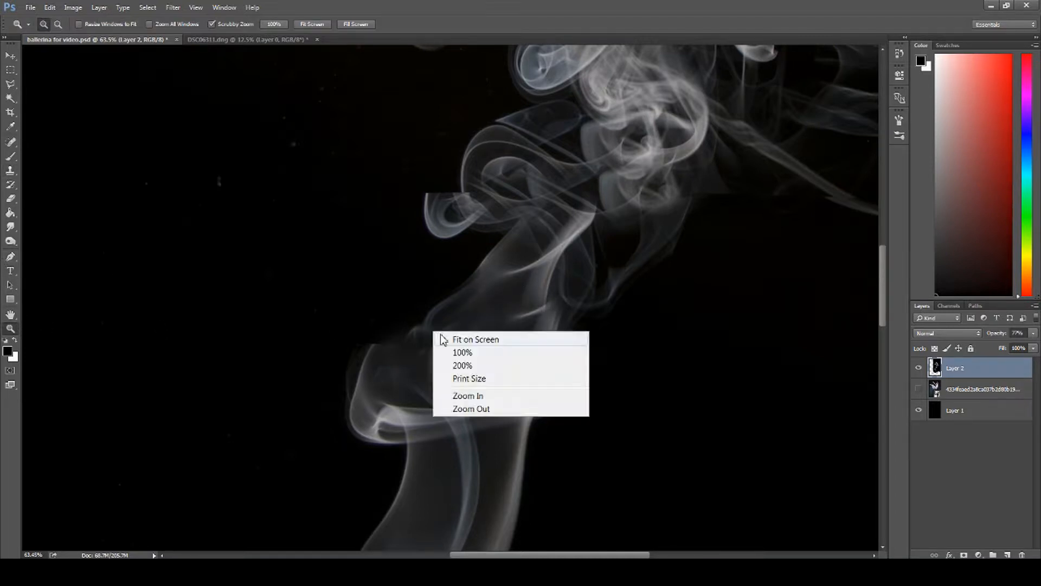
pyautogui.click(443, 339)
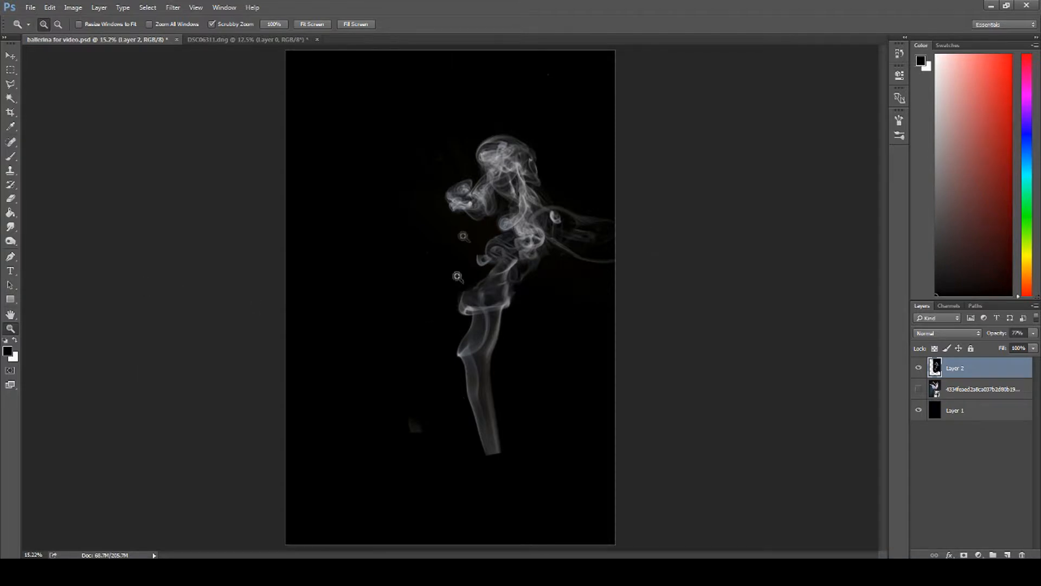
pyautogui.moveTo(552, 206); pyautogui.dragTo(576, 223)
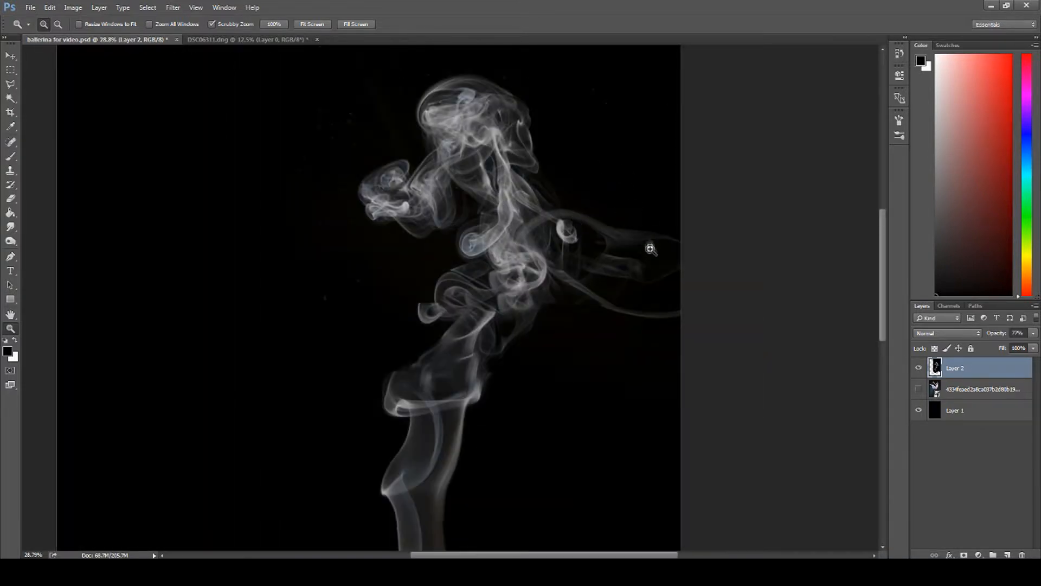
pyautogui.click(12, 200)
pyautogui.moveTo(595, 202); pyautogui.dragTo(600, 184)
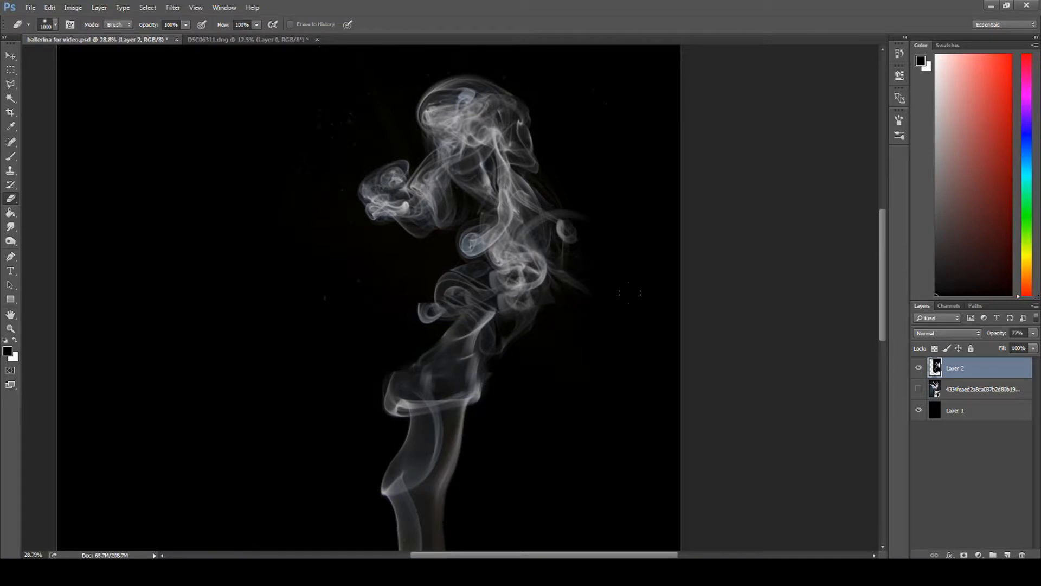
# Step: Toggle the dancer reference layer's visibility to compare it with the smoke figure, leaving the reference shown
pyautogui.click(919, 389)
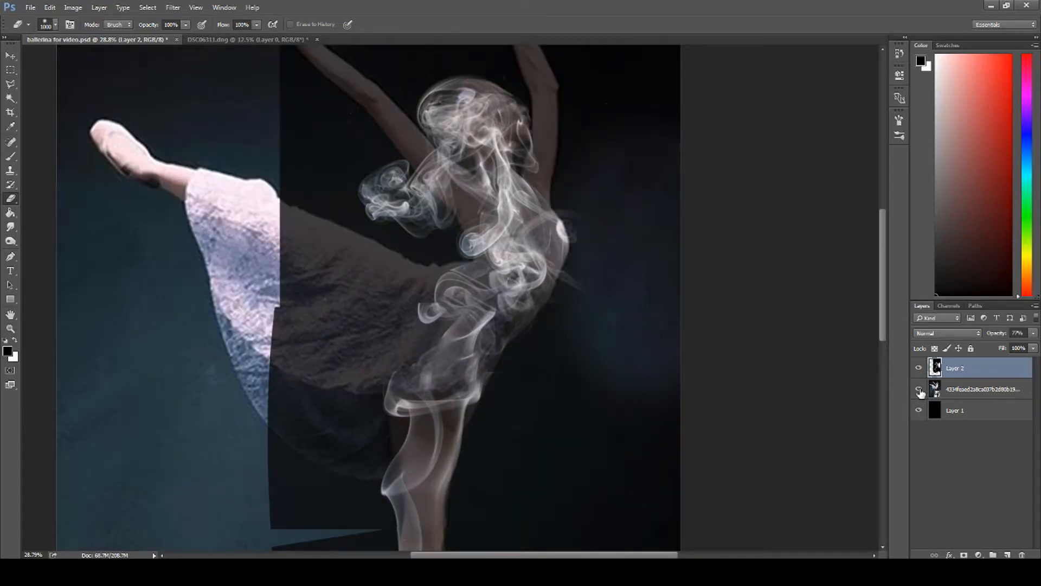
pyautogui.click(919, 390)
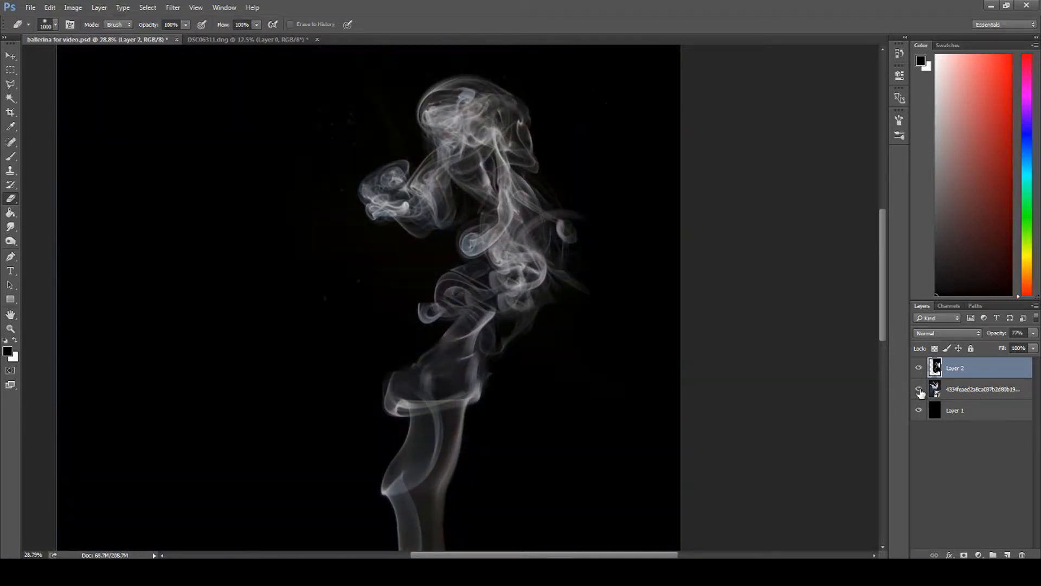
pyautogui.click(919, 389)
pyautogui.click(919, 390)
pyautogui.click(919, 389)
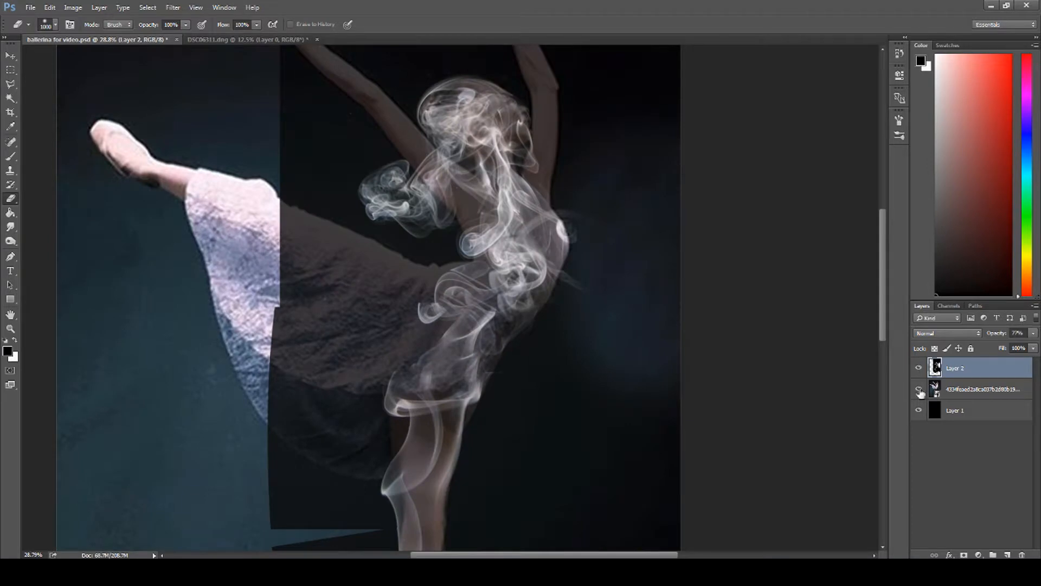
# Step: Inspect the smoke figure against the dancer reference down to the pointe shoe, and fit the whole image in view
pyautogui.scroll(-2, 471, 298)
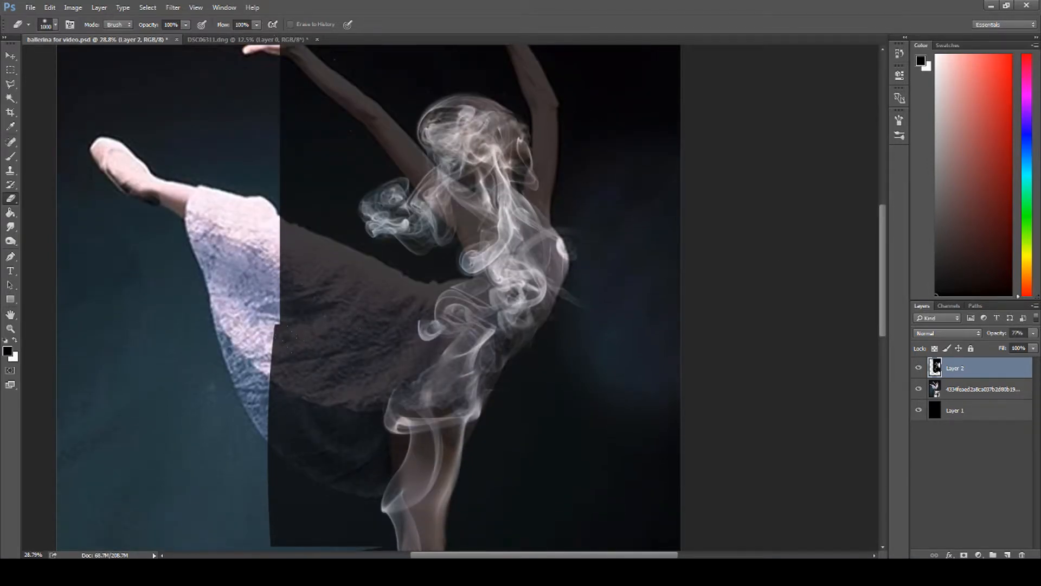
pyautogui.scroll(-7, 366, 286)
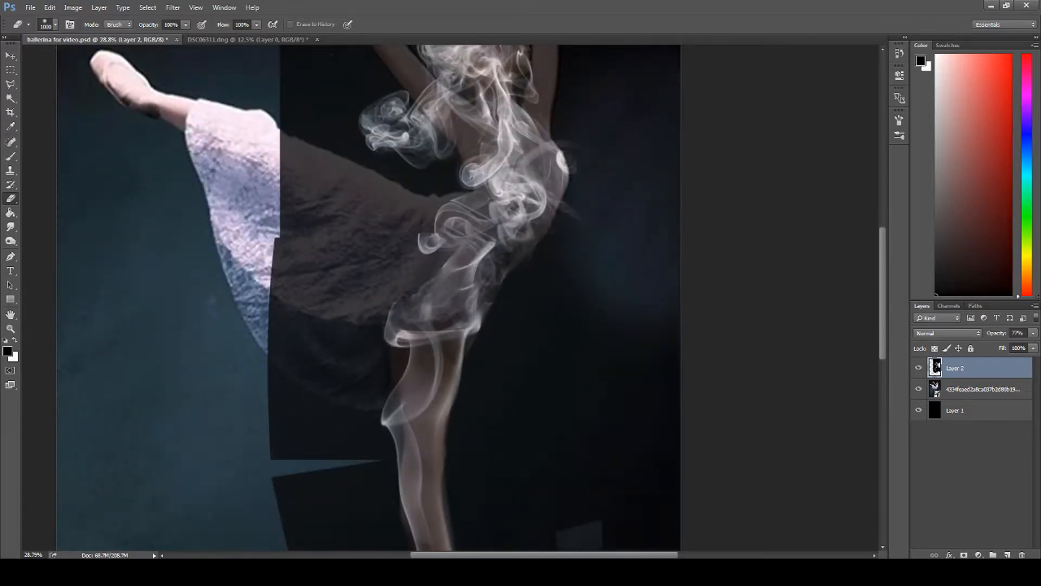
pyautogui.scroll(-5, 366, 286)
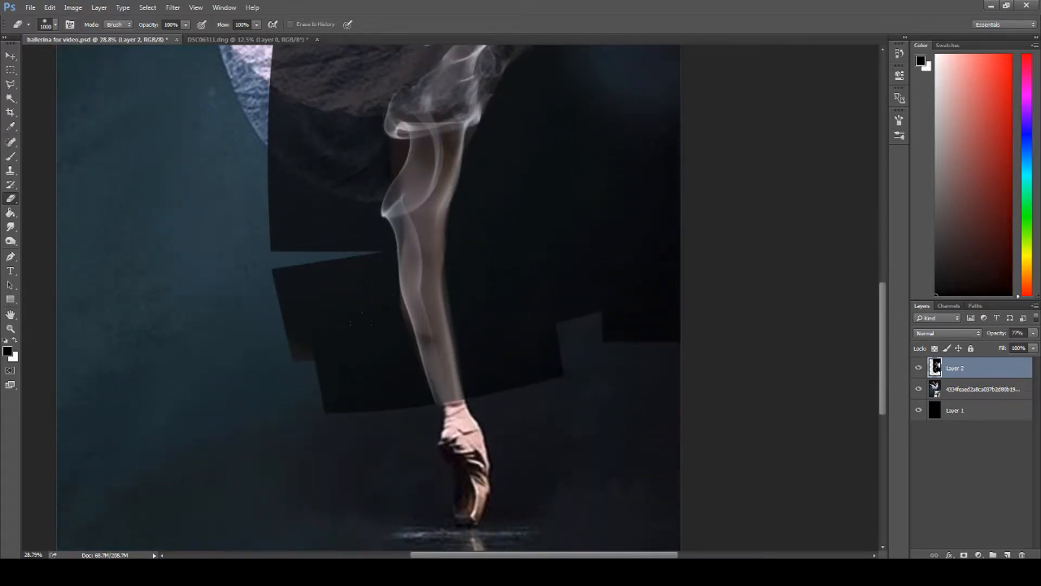
pyautogui.scroll(4, 340, 142)
pyautogui.scroll(8, 340, 143)
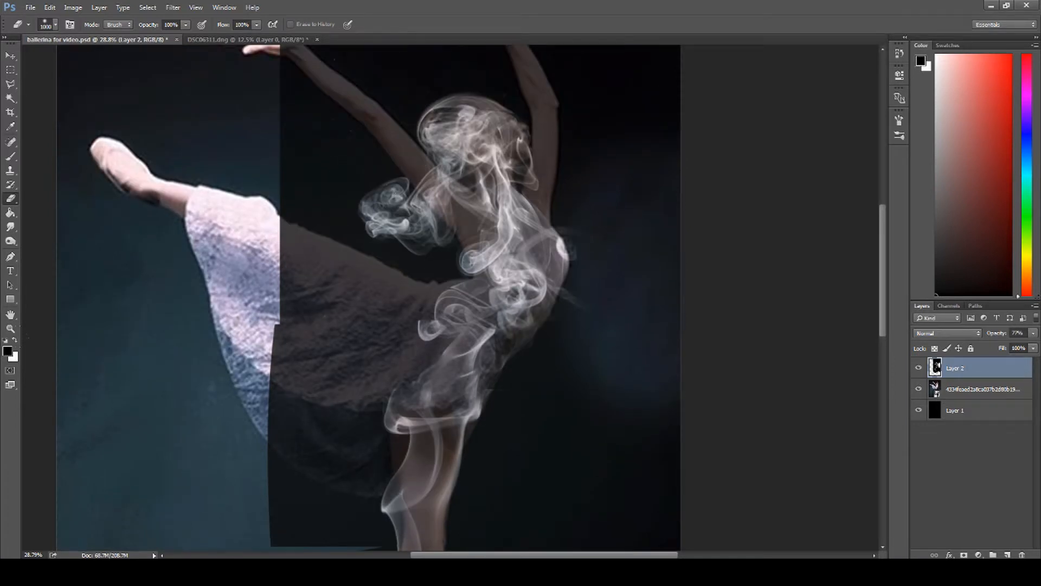
pyautogui.click(10, 328)
pyautogui.rightClick(305, 360)
pyautogui.click(341, 369)
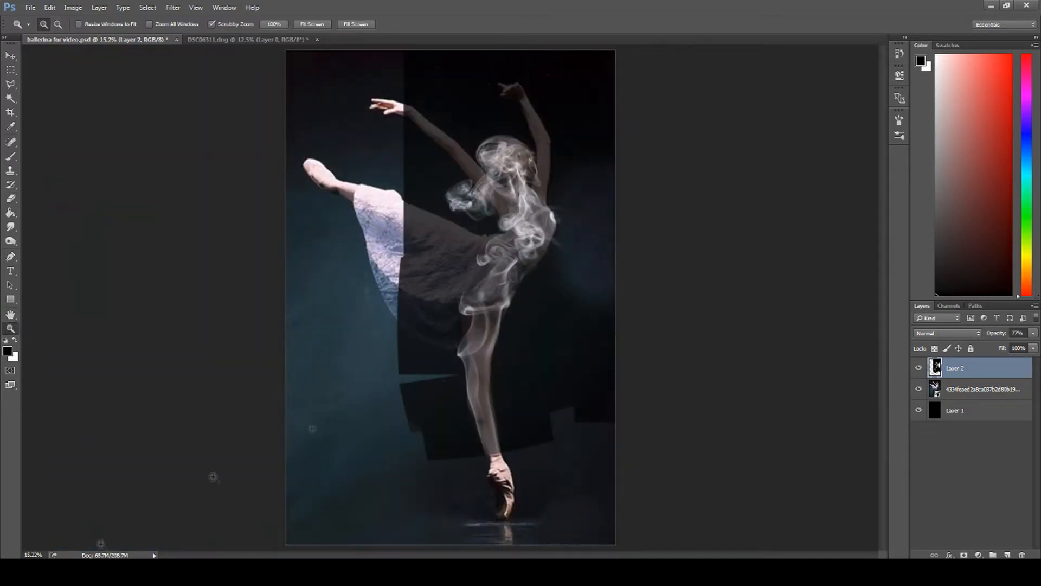
# Step: Open the DSC06361 raw smoke photo with Blacks at -29 and Exposure at +0.35
pyautogui.click(82, 571)
pyautogui.doubleClick(204, 338)
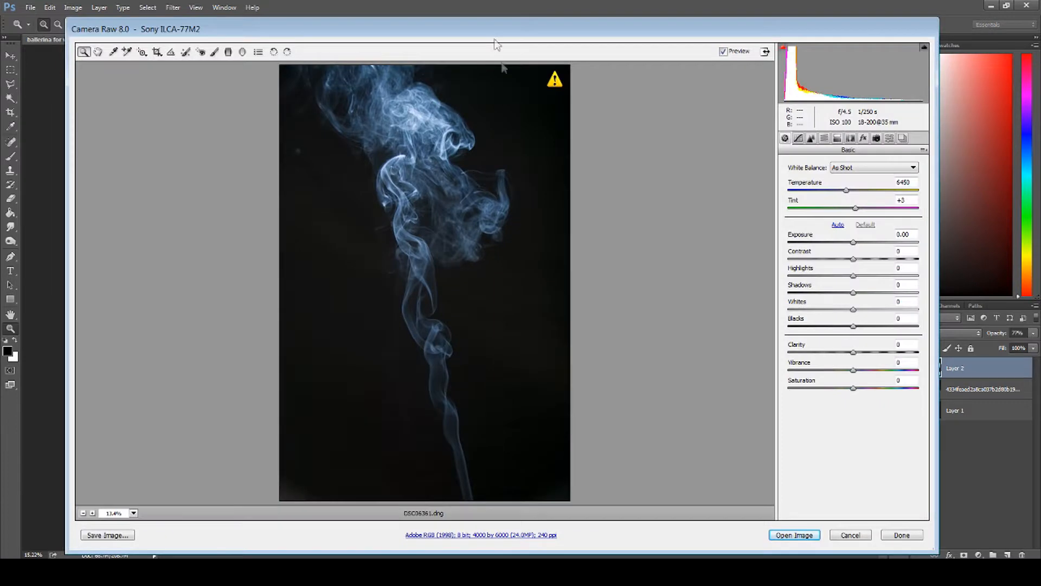
pyautogui.moveTo(853, 326); pyautogui.dragTo(838, 327)
pyautogui.moveTo(850, 243); pyautogui.dragTo(857, 242)
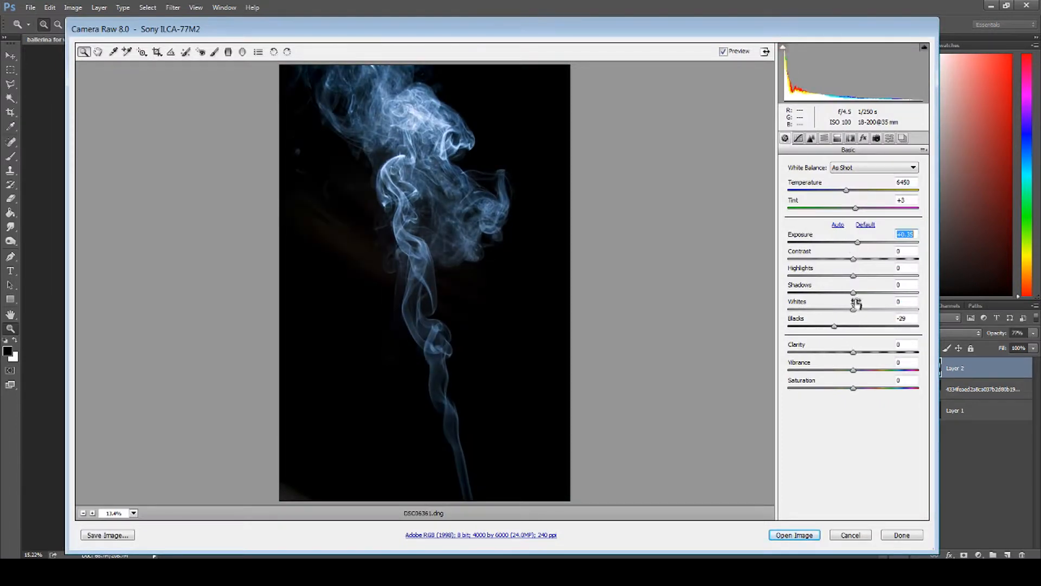
pyautogui.click(799, 537)
# Step: Unlock the photo's background layer, bring it into the ballerina document and set the new layer's opacity to 56%
pyautogui.doubleClick(965, 368)
pyautogui.click(612, 183)
pyautogui.click(11, 56)
pyautogui.moveTo(450, 260); pyautogui.dragTo(458, 310)
pyautogui.moveTo(1006, 352); pyautogui.dragTo(1009, 347)
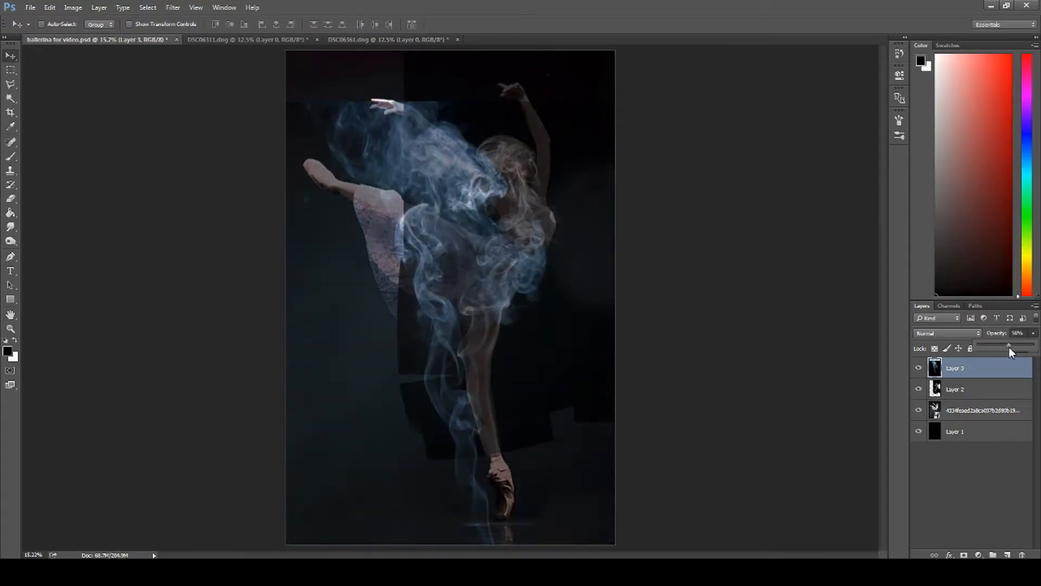
# Step: Scale the blue smoke layer to about 84%, rotate it nearly upside down and place its broad plume over the dancer's skirt
pyautogui.hotkey('ctrl', 't')
pyautogui.moveTo(624, 51); pyautogui.dragTo(422, 505)
pyautogui.moveTo(447, 449); pyautogui.dragTo(388, 251)
pyautogui.moveTo(621, 267); pyautogui.dragTo(545, 333)
pyautogui.moveTo(461, 271); pyautogui.dragTo(511, 282)
pyautogui.moveTo(553, 469); pyautogui.dragTo(700, 355)
pyautogui.moveTo(529, 252); pyautogui.dragTo(448, 239)
pyautogui.moveTo(623, 293); pyautogui.dragTo(563, 269)
pyautogui.moveTo(488, 255); pyautogui.dragTo(508, 280)
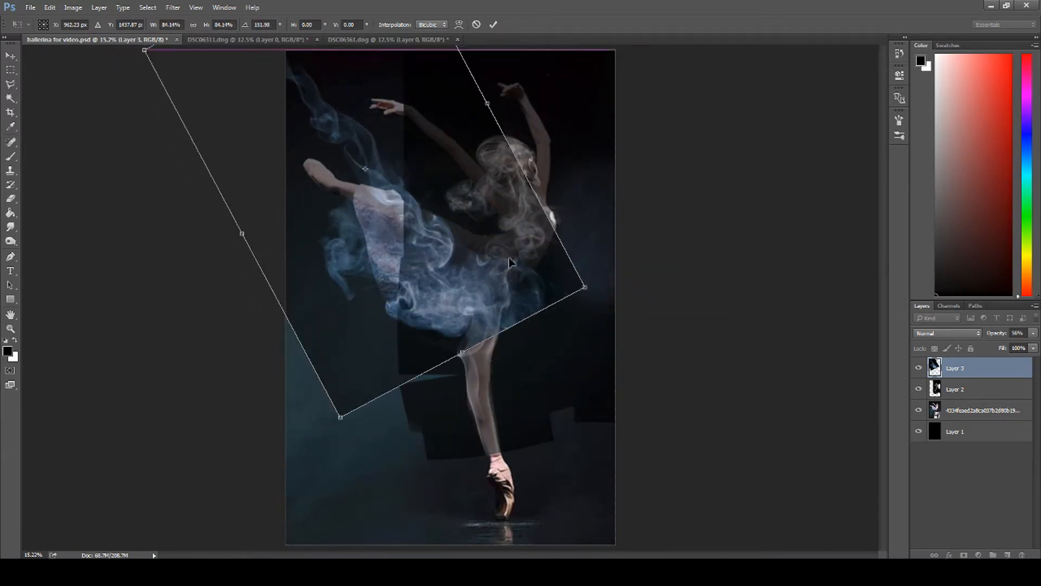
pyautogui.moveTo(607, 304); pyautogui.dragTo(583, 340)
pyautogui.moveTo(488, 289); pyautogui.dragTo(500, 281)
pyautogui.press('Return')
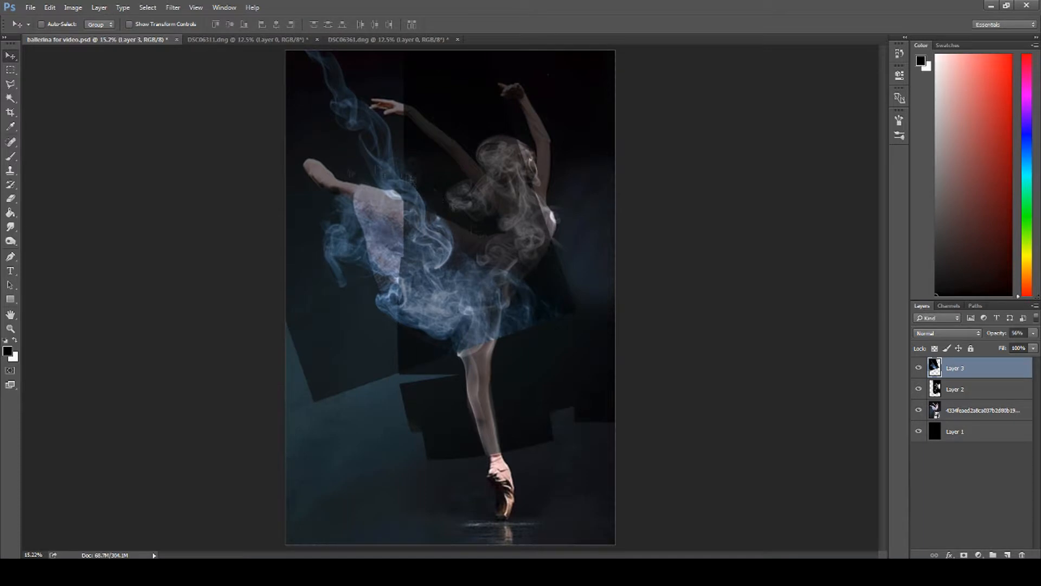
# Step: Warp the blue smoke so its lower edge curves along the hem and hip of the dancer's skirt
pyautogui.hotkey('ctrl', 't')
pyautogui.rightClick(403, 187)
pyautogui.click(422, 269)
pyautogui.moveTo(417, 311); pyautogui.dragTo(414, 327)
pyautogui.moveTo(575, 295); pyautogui.dragTo(560, 223)
pyautogui.moveTo(374, 209); pyautogui.dragTo(387, 194)
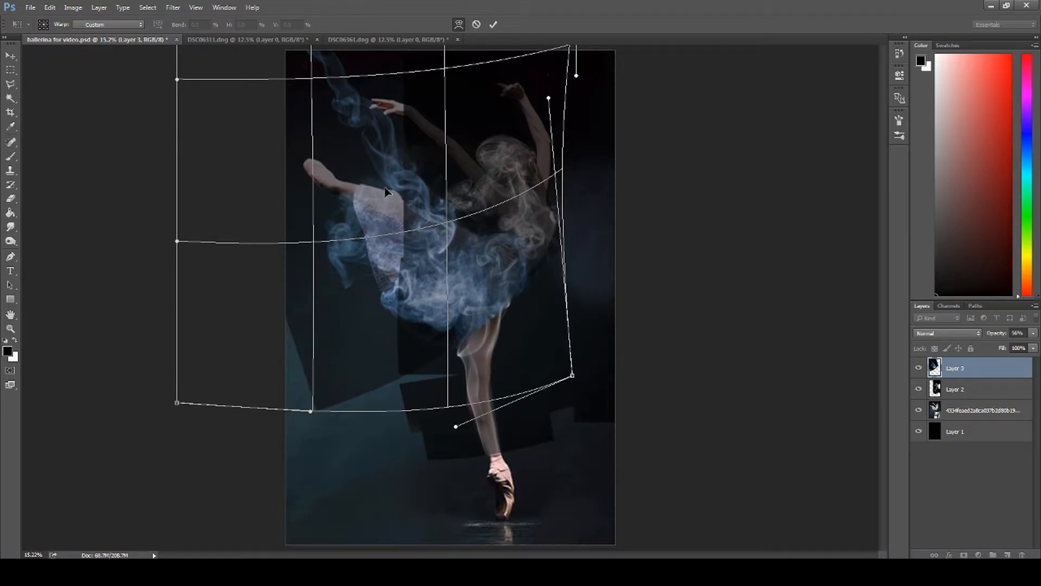
pyautogui.press('Return')
# Step: Erase the blue smoke's tail above the skirt and its hard lower edges with a soft 800 px eraser at 75% opacity
pyautogui.press('e')
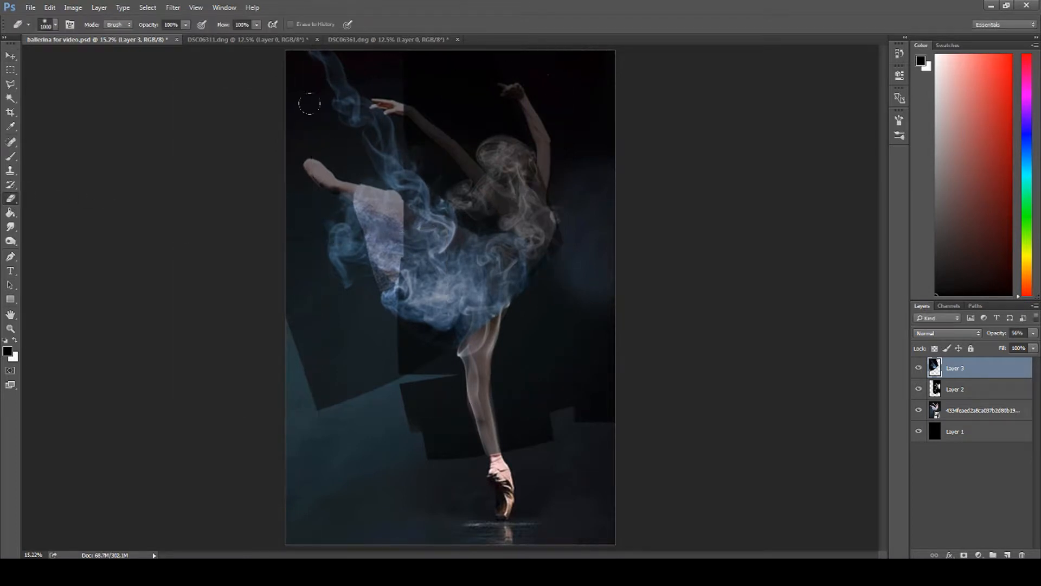
pyautogui.moveTo(376, 123); pyautogui.dragTo(299, 47)
pyautogui.moveTo(392, 155)
pyautogui.mouseDown()
pyautogui.moveTo(482, 195)
pyautogui.moveTo(458, 165)
pyautogui.mouseUp()
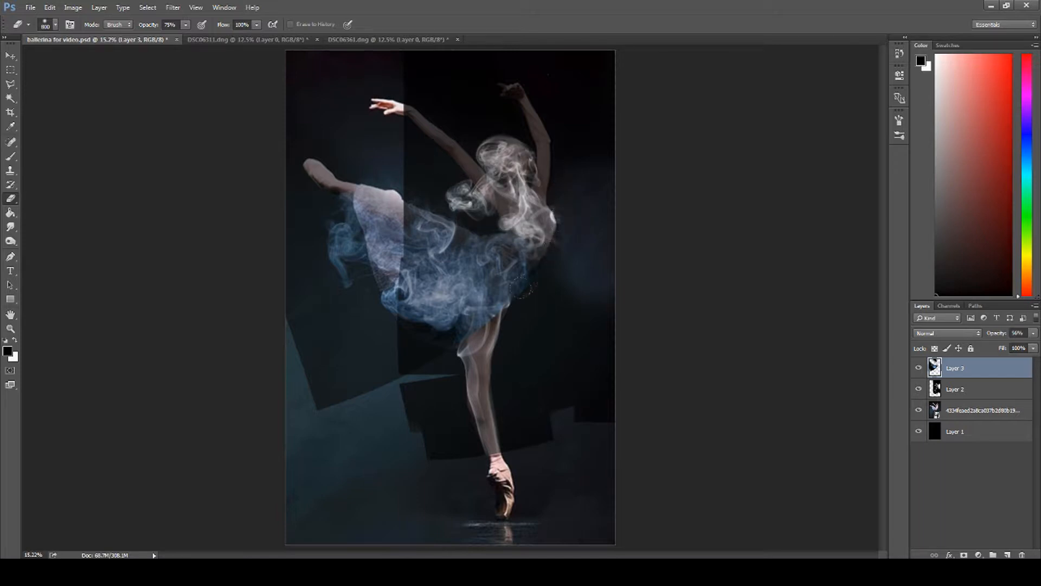
pyautogui.moveTo(379, 339)
pyautogui.mouseDown()
pyautogui.moveTo(330, 233)
pyautogui.moveTo(326, 375)
pyautogui.mouseUp()
# Step: Erase the stray blue wisp beyond the skirt's outer edge, comparing the result with the dancer reference hidden and shown
pyautogui.click(919, 410)
pyautogui.click(919, 410)
pyautogui.moveTo(347, 266); pyautogui.dragTo(320, 220)
pyautogui.click(919, 410)
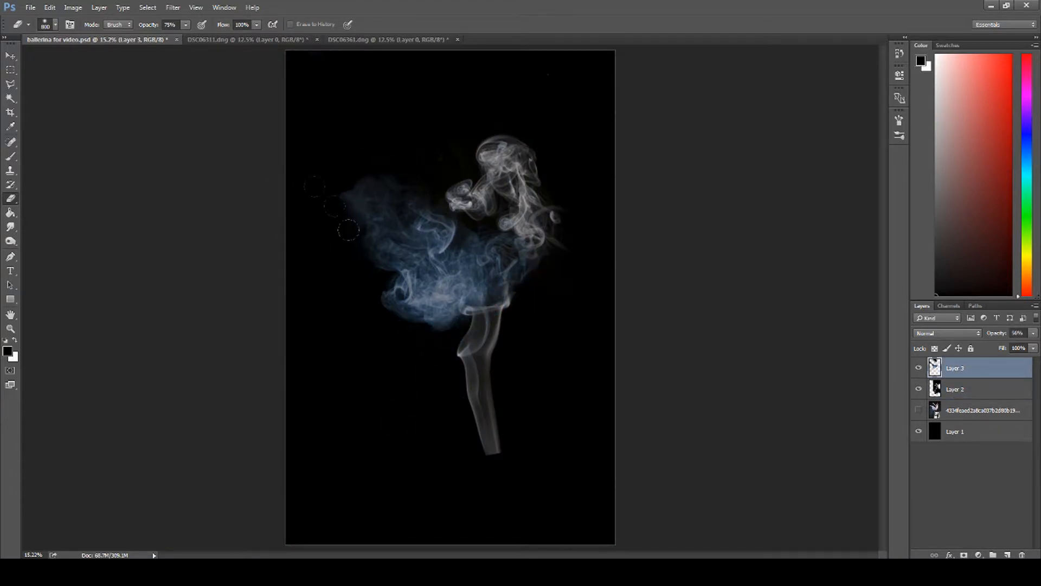
pyautogui.click(919, 410)
# Step: On Layer 2, erase the loose smoke curl beside the shoulder with a soft eraser reduced to 300 px, checking against the reference
pyautogui.click(957, 391)
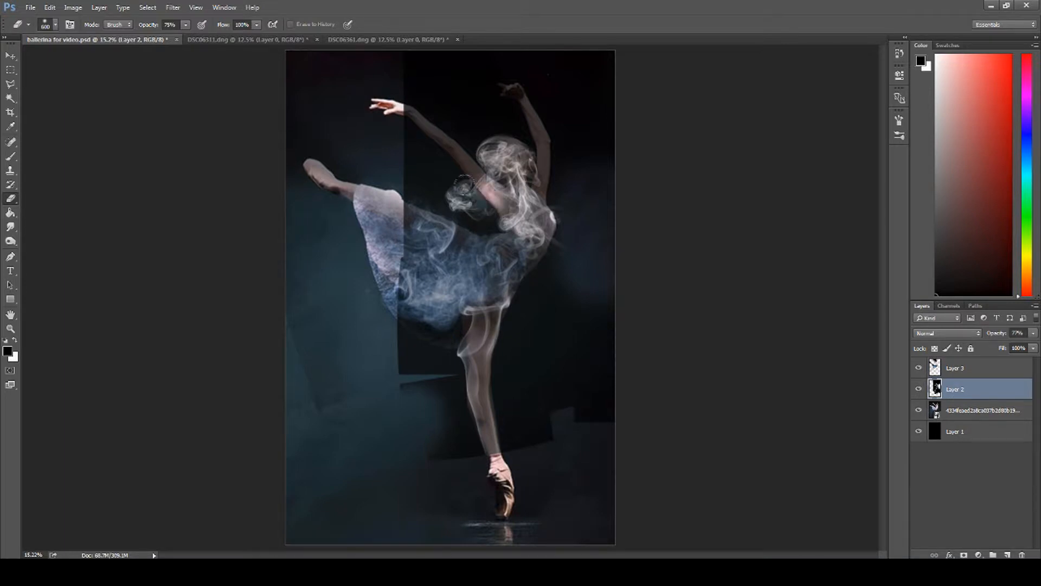
pyautogui.click(919, 411)
pyautogui.click(919, 410)
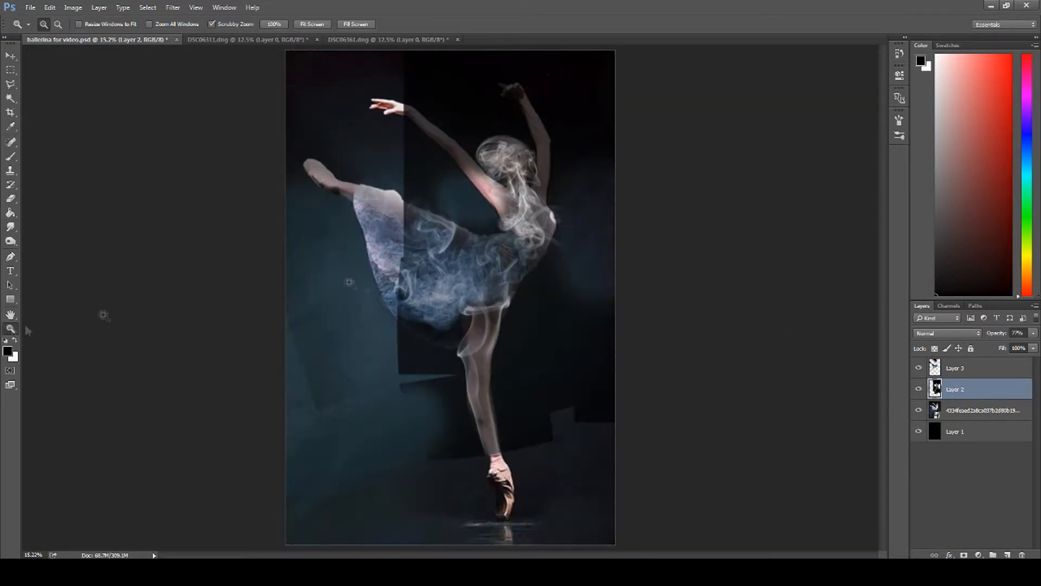
pyautogui.click(11, 328)
pyautogui.moveTo(468, 191); pyautogui.dragTo(515, 193)
pyautogui.click(11, 199)
pyautogui.press('[')
pyautogui.press('[')
pyautogui.press('[')
pyautogui.click(918, 411)
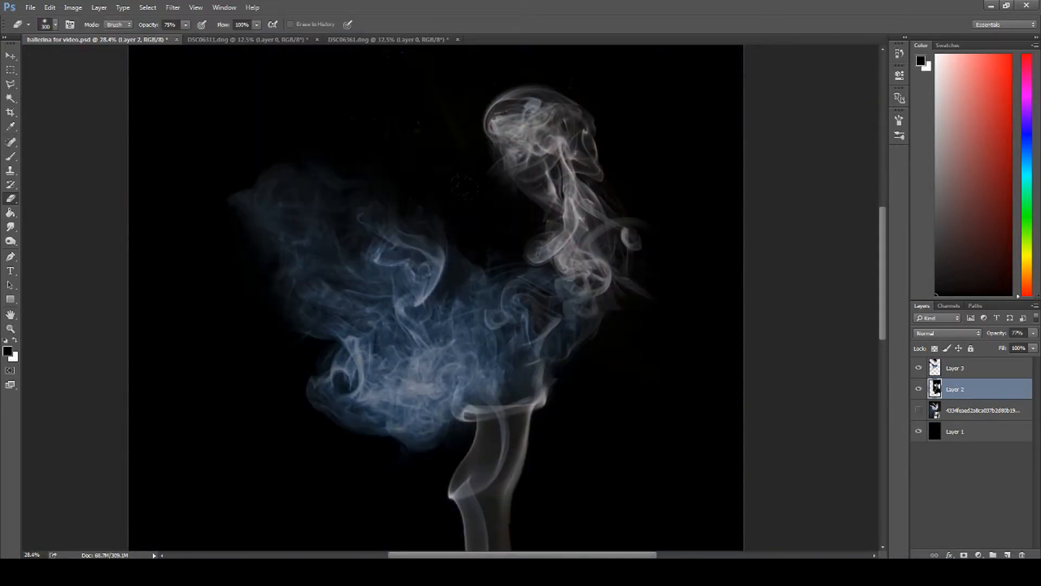
pyautogui.click(919, 411)
# Step: Open the DSC06328 raw smoke photo with lowered Blacks and slightly raised Exposure
pyautogui.click(11, 328)
pyautogui.rightClick(370, 308)
pyautogui.click(411, 317)
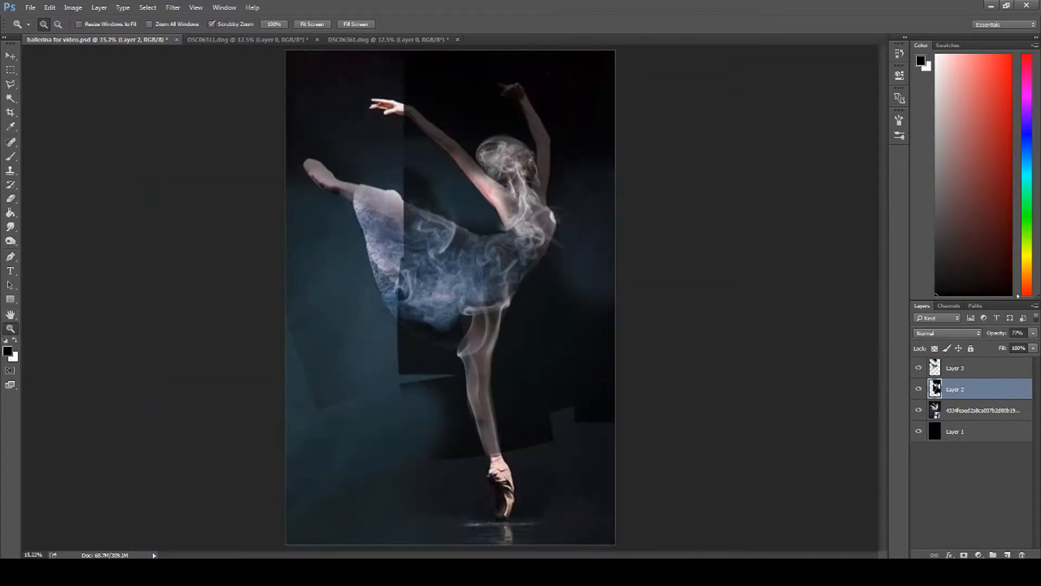
pyautogui.click(217, 572)
pyautogui.click(781, 200)
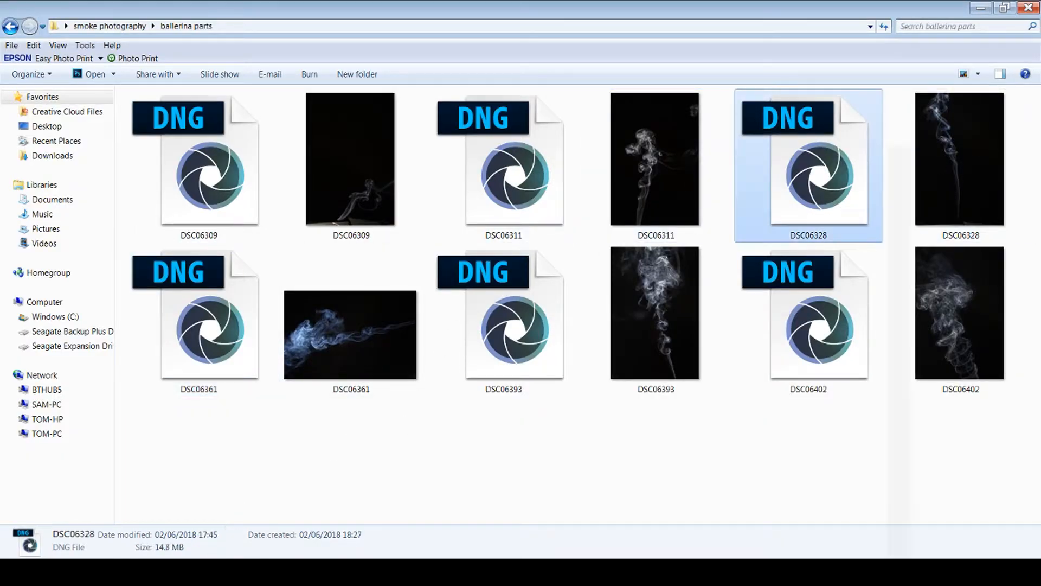
pyautogui.moveTo(781, 201); pyautogui.dragTo(506, 42)
pyautogui.moveTo(853, 327); pyautogui.dragTo(836, 328)
pyautogui.moveTo(857, 243); pyautogui.dragTo(862, 242)
pyautogui.click(794, 536)
# Step: Unlock the DSC06328 photo's background layer and bring it into the ballerina document
pyautogui.doubleClick(965, 369)
pyautogui.click(613, 183)
pyautogui.moveTo(478, 223); pyautogui.dragTo(389, 208)
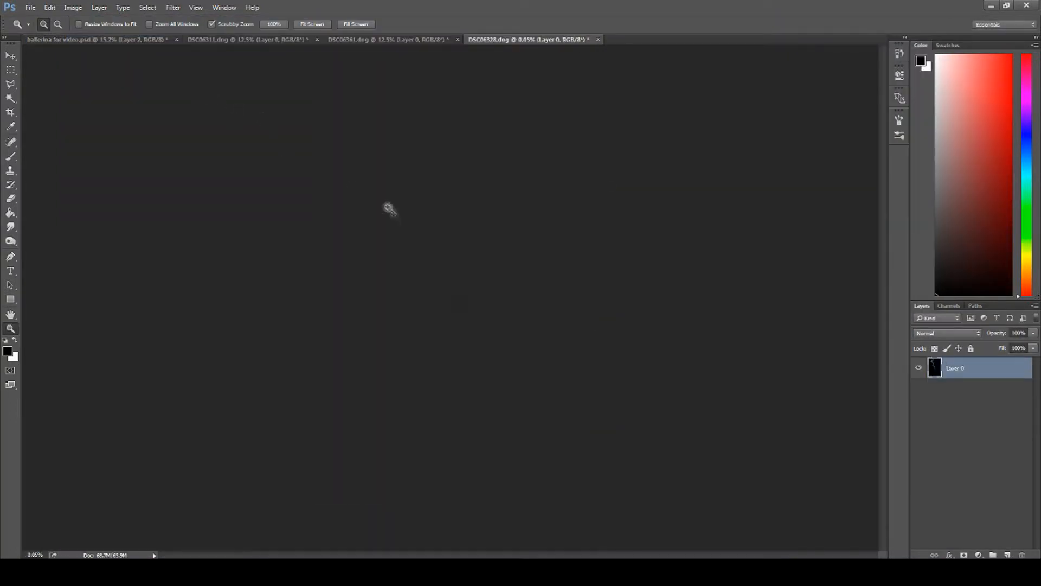
pyautogui.rightClick(449, 296)
pyautogui.click(475, 303)
pyautogui.click(11, 56)
pyautogui.moveTo(403, 169)
pyautogui.mouseDown()
pyautogui.moveTo(125, 42)
pyautogui.moveTo(393, 187)
pyautogui.mouseUp()
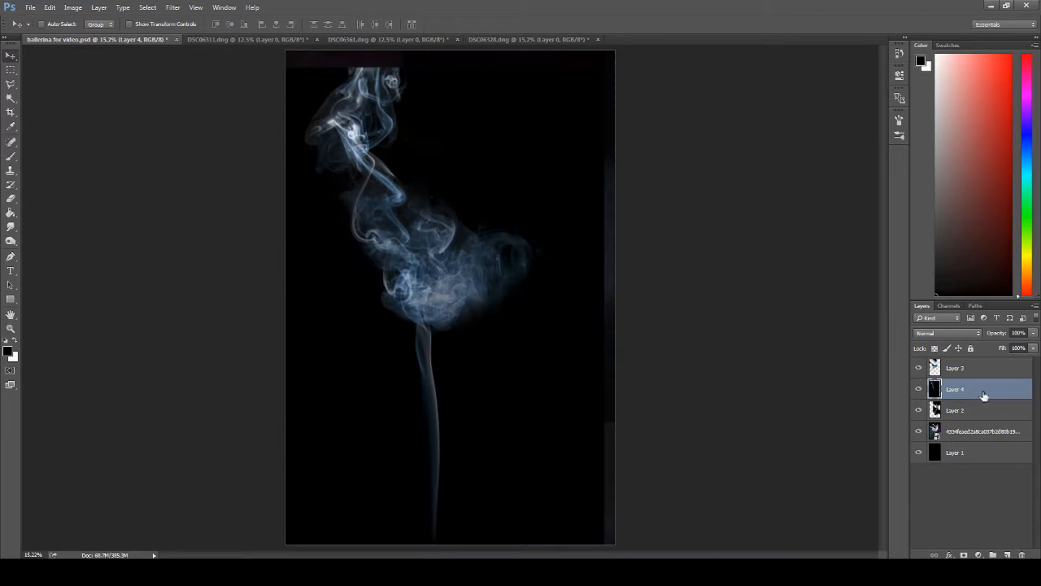
# Step: Raise the new smoke layer to the top of the stack, set its opacity to 71% and shift it toward the outstretched arm
pyautogui.moveTo(984, 396); pyautogui.dragTo(976, 370)
pyautogui.moveTo(1020, 343); pyautogui.dragTo(1016, 345)
pyautogui.moveTo(388, 198); pyautogui.dragTo(432, 204)
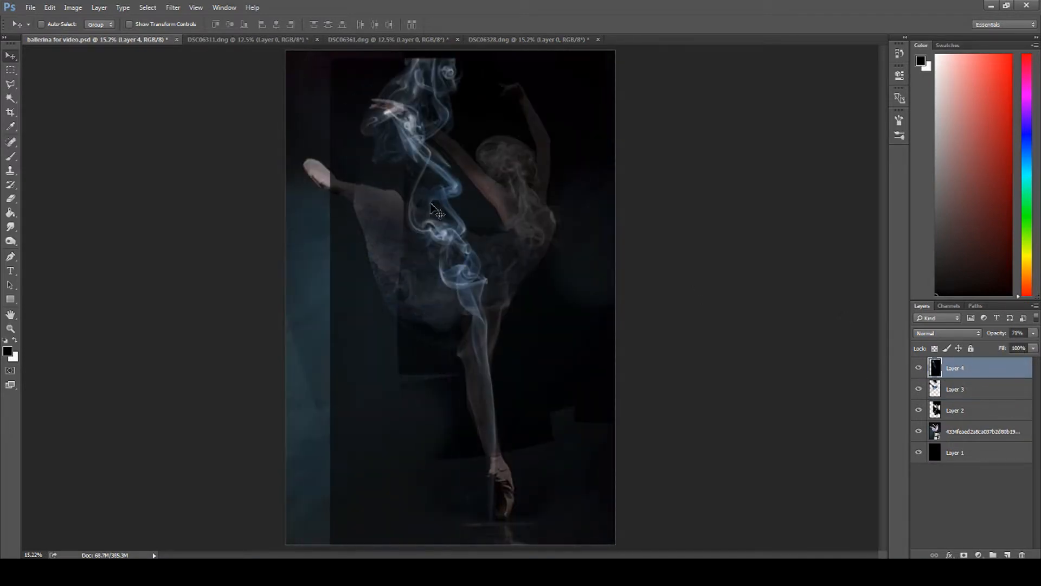
# Step: Scale down the new smoke layer, rotate it about -29 degrees and align its column with the dancer's outstretched arm
pyautogui.hotkey('ctrl', 't')
pyautogui.moveTo(660, 56); pyautogui.dragTo(586, 129)
pyautogui.moveTo(555, 269); pyautogui.dragTo(541, 158)
pyautogui.moveTo(606, 206); pyautogui.dragTo(598, 143)
pyautogui.moveTo(502, 233); pyautogui.dragTo(539, 234)
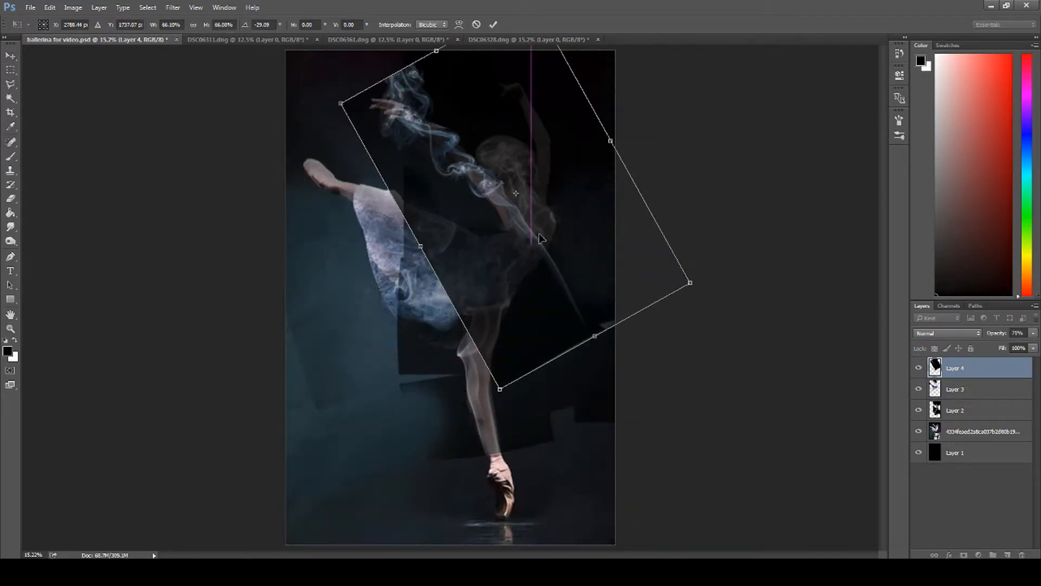
pyautogui.moveTo(342, 102); pyautogui.dragTo(324, 93)
pyautogui.press('Return')
# Step: Warp the smoke column so it follows the outstretched arm from the hand to the shoulder
pyautogui.click(11, 328)
pyautogui.moveTo(451, 136); pyautogui.dragTo(472, 232)
pyautogui.scroll(2, 471, 231)
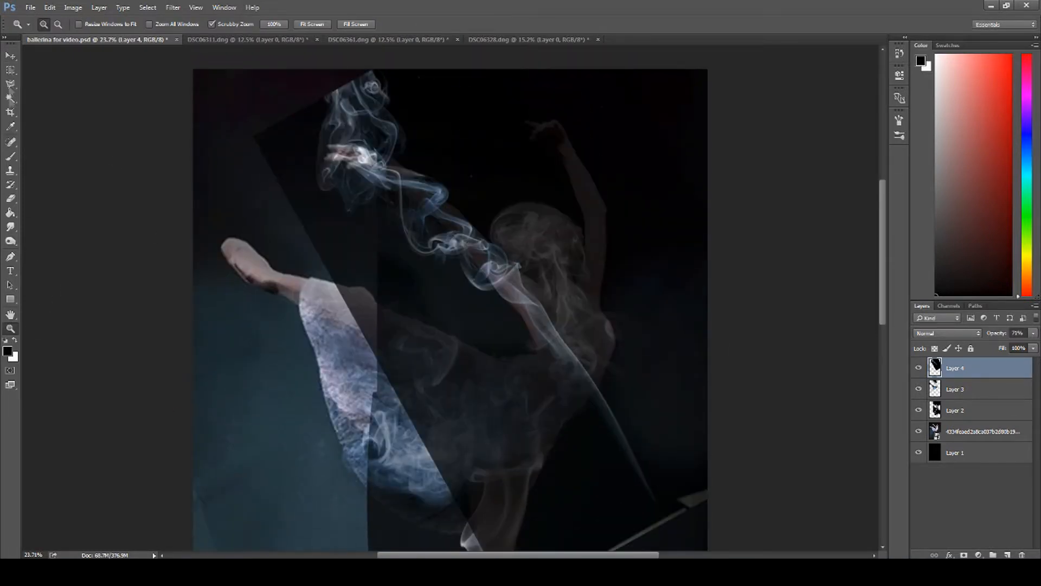
pyautogui.click(11, 56)
pyautogui.hotkey('ctrl', 't')
pyautogui.click(458, 24)
pyautogui.moveTo(506, 291); pyautogui.dragTo(551, 253)
pyautogui.moveTo(312, 125); pyautogui.dragTo(289, 95)
pyautogui.press('Return')
# Step: Erase the arm smoke's tail past the torso and its dark edge over the skirt with the 800 px eraser
pyautogui.click(11, 199)
pyautogui.moveTo(632, 355); pyautogui.dragTo(608, 368)
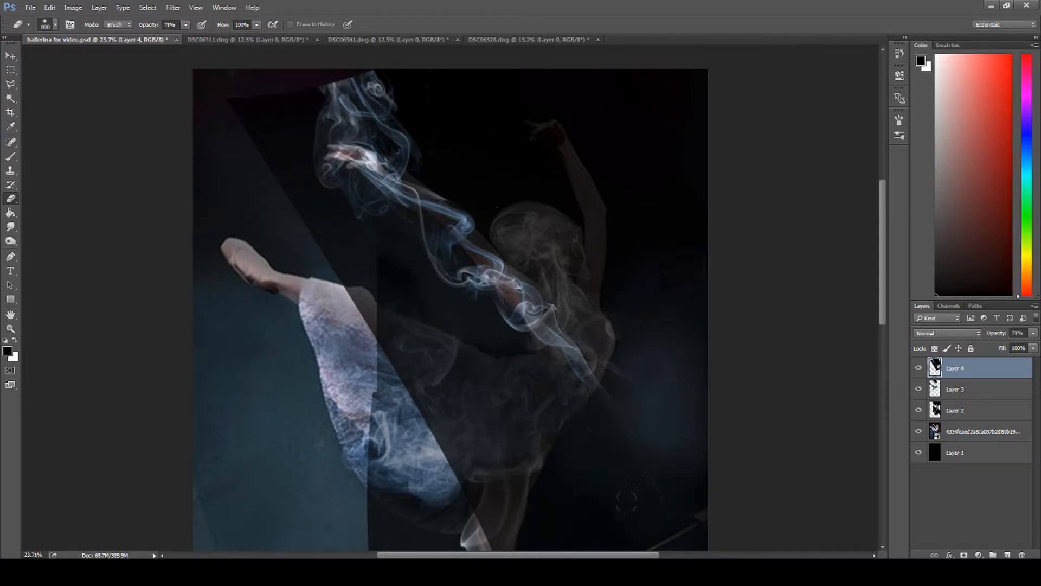
pyautogui.scroll(-3, 642, 477)
pyautogui.moveTo(523, 472); pyautogui.dragTo(586, 287)
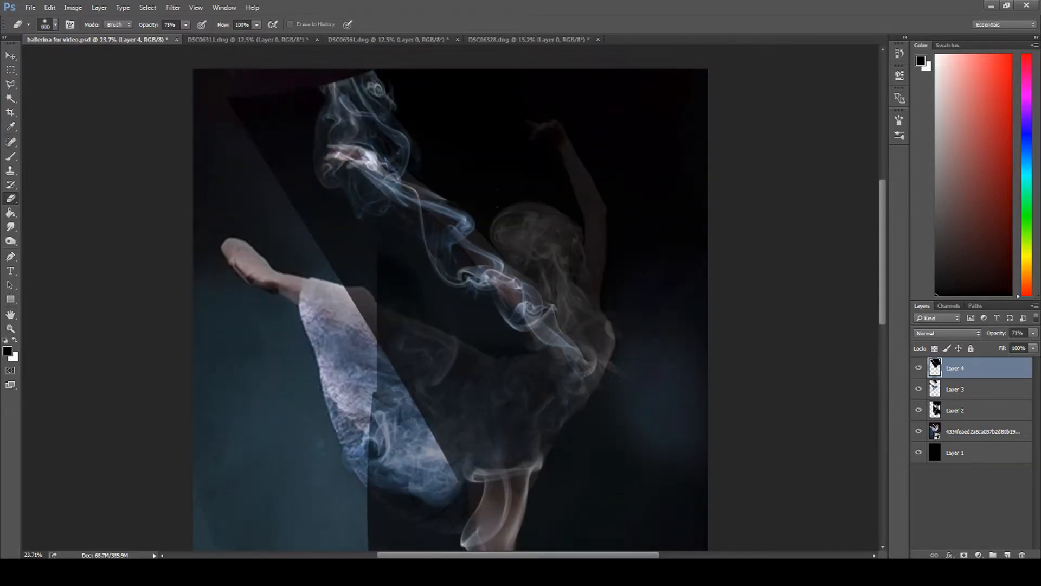
pyautogui.moveTo(368, 314); pyautogui.dragTo(250, 109)
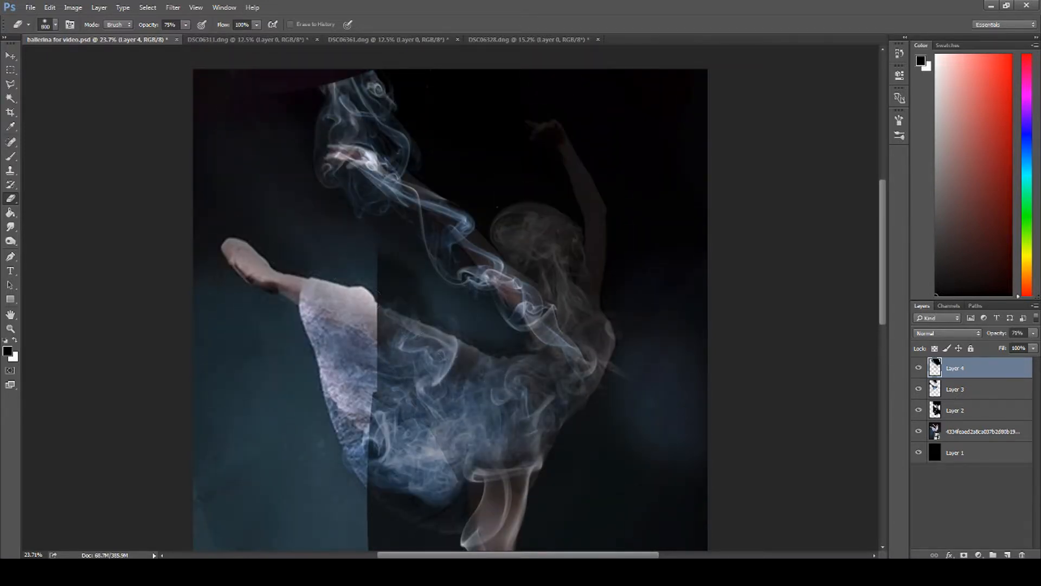
# Step: Select the arm smoke with a rectangular marquee, warp it tighter around the outstretched arm and hand, and clear the selection
pyautogui.press('m')
pyautogui.moveTo(265, 52); pyautogui.dragTo(622, 379)
pyautogui.hotkey('ctrl', 't')
pyautogui.click(458, 25)
pyautogui.moveTo(412, 238); pyautogui.dragTo(435, 226)
pyautogui.moveTo(576, 148); pyautogui.dragTo(537, 180)
pyautogui.moveTo(303, 176); pyautogui.dragTo(298, 157)
pyautogui.moveTo(265, 68); pyautogui.dragTo(251, 46)
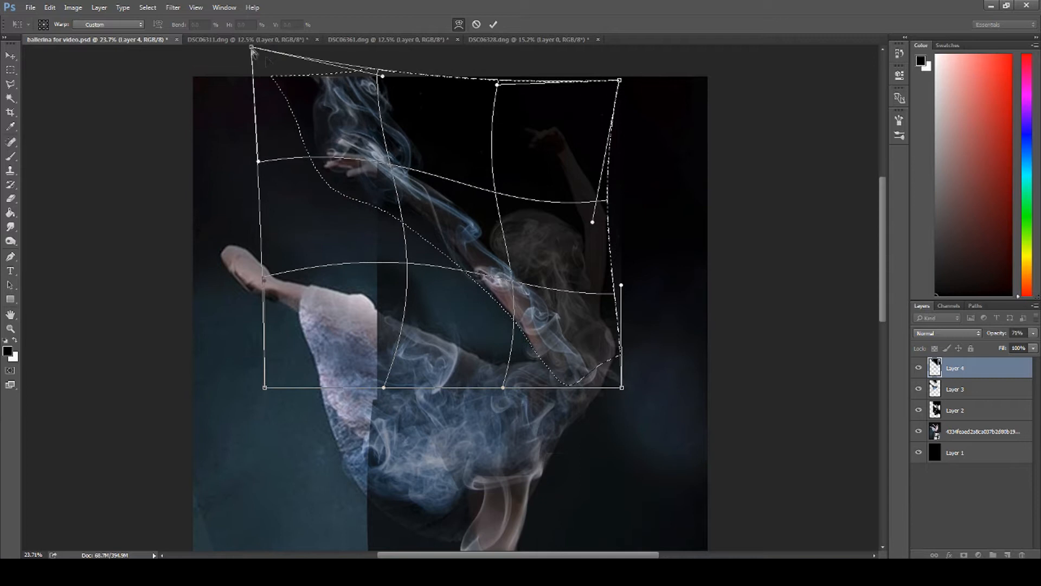
pyautogui.moveTo(408, 96); pyautogui.dragTo(390, 104)
pyautogui.moveTo(251, 48); pyautogui.dragTo(250, 45)
pyautogui.moveTo(574, 344); pyautogui.dragTo(566, 337)
pyautogui.press('Return')
pyautogui.rightClick(422, 212)
pyautogui.click(437, 216)
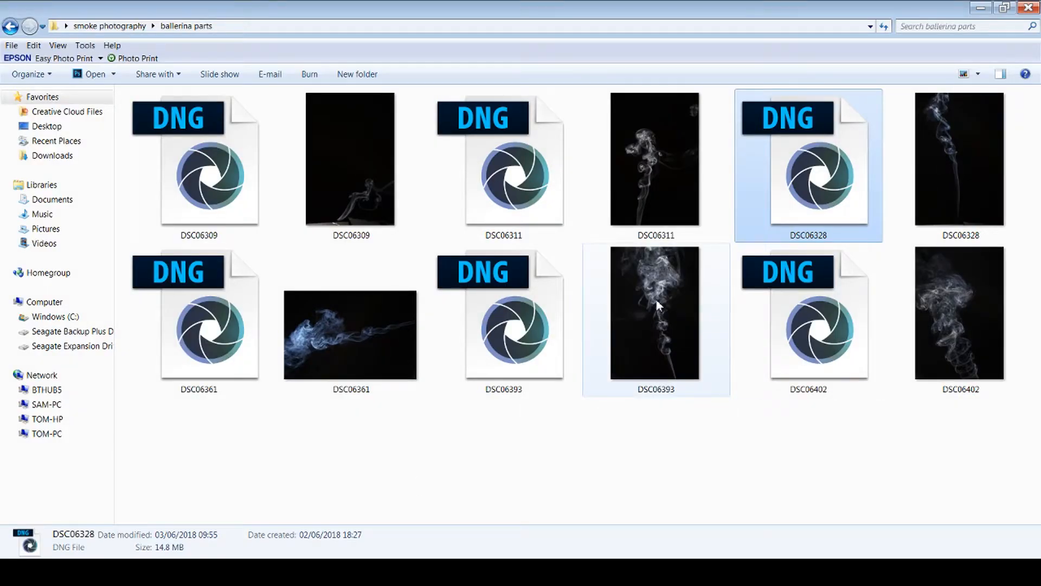
# Step: Open the DSC06393 raw smoke photo with lowered Blacks
pyautogui.click(526, 313)
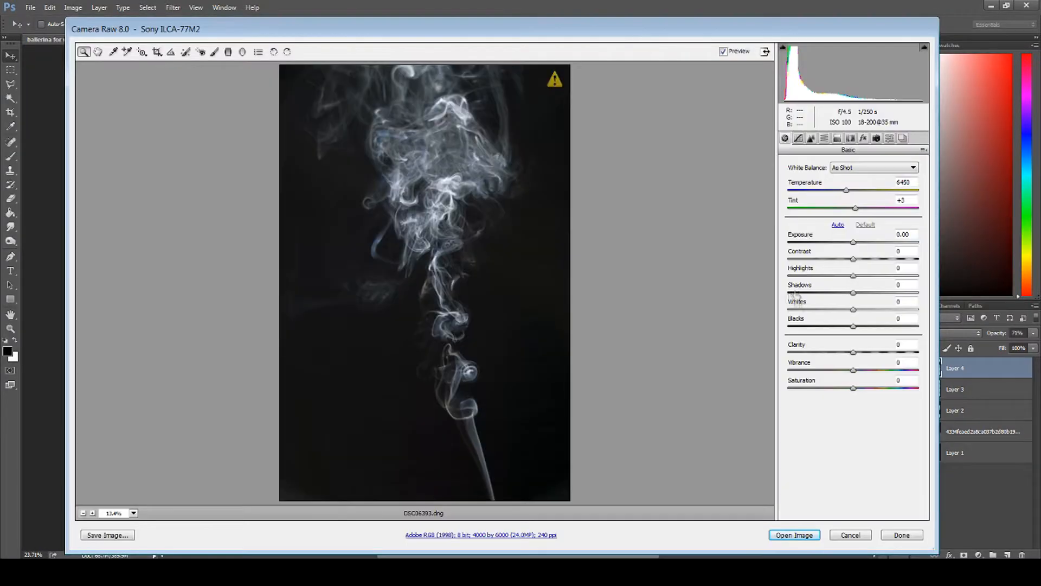
pyautogui.moveTo(853, 326); pyautogui.dragTo(833, 327)
pyautogui.press('Return')
# Step: Unlock the DSC06393 photo's background layer, bring it into the ballerina document and set the new layer's opacity to 57%
pyautogui.doubleClick(996, 372)
pyautogui.click(613, 183)
pyautogui.moveTo(434, 170); pyautogui.dragTo(523, 271)
pyautogui.moveTo(523, 271); pyautogui.dragTo(484, 274)
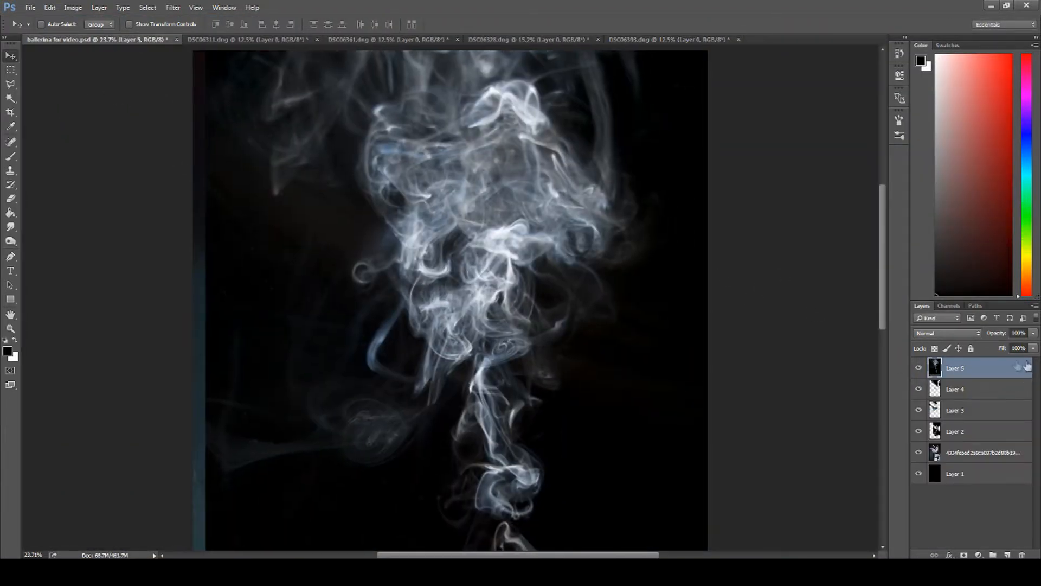
pyautogui.moveTo(1023, 348); pyautogui.dragTo(1009, 348)
# Step: Shrink the new smoke layer and turn it upside down so its thin tail points upward
pyautogui.hotkey('ctrl', 't')
pyautogui.moveTo(461, 228); pyautogui.dragTo(432, 329)
pyautogui.moveTo(176, 127); pyautogui.dragTo(331, 360)
pyautogui.moveTo(454, 450); pyautogui.dragTo(546, 181)
pyautogui.rightClick(546, 176)
pyautogui.click(573, 354)
pyautogui.rightClick(547, 276)
pyautogui.click(585, 466)
# Step: Position and resize the inverted smoke so its twisting tail runs along the dancer's other raised arm
pyautogui.moveTo(546, 233); pyautogui.dragTo(628, 235)
pyautogui.moveTo(503, 91); pyautogui.dragTo(494, 79)
pyautogui.scroll(9, 492, 80)
pyautogui.moveTo(493, 280); pyautogui.dragTo(448, 212)
pyautogui.moveTo(563, 427); pyautogui.dragTo(596, 453)
pyautogui.scroll(-5, 595, 444)
pyautogui.press('Return')
# Step: Erase the broad plume below the raised arm with the 800 px eraser at 75% opacity, keeping the narrow arm column
pyautogui.click(11, 72)
pyautogui.click(11, 198)
pyautogui.moveTo(613, 383)
pyautogui.mouseDown()
pyautogui.moveTo(588, 428)
pyautogui.moveTo(529, 469)
pyautogui.mouseUp()
pyautogui.moveTo(599, 471); pyautogui.dragTo(470, 271)
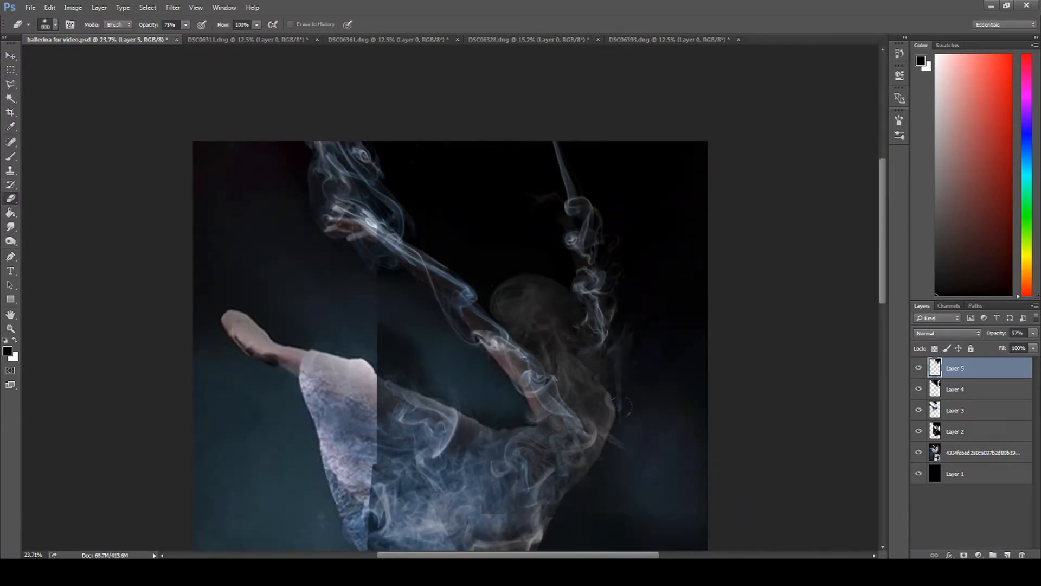
# Step: Hide the other smoke layers and the reference, erase the faint leftovers below the arm smoke, and show the layers again
pyautogui.click(10, 68)
pyautogui.moveTo(920, 412); pyautogui.dragTo(919, 452)
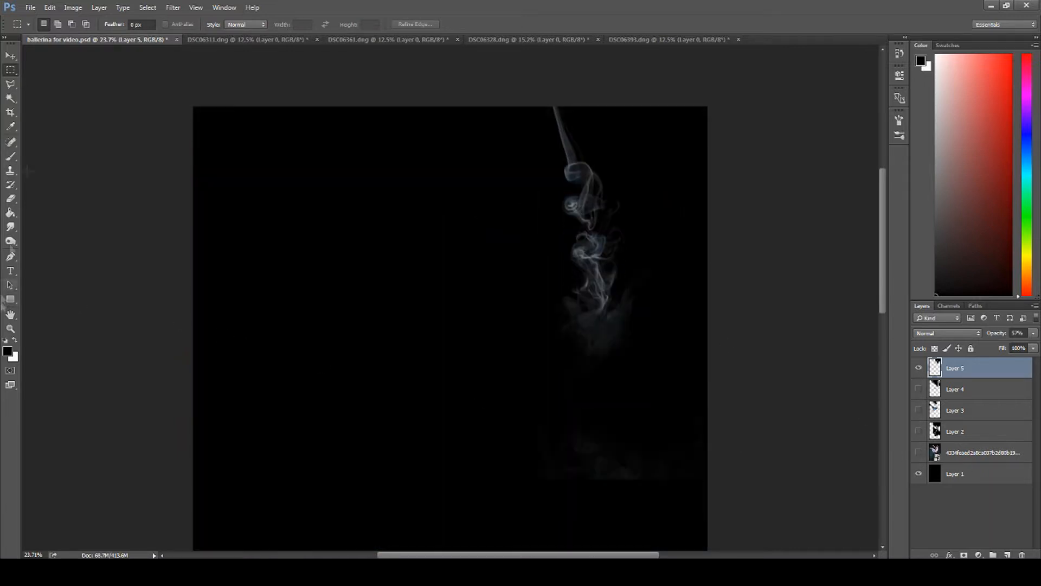
pyautogui.press('e')
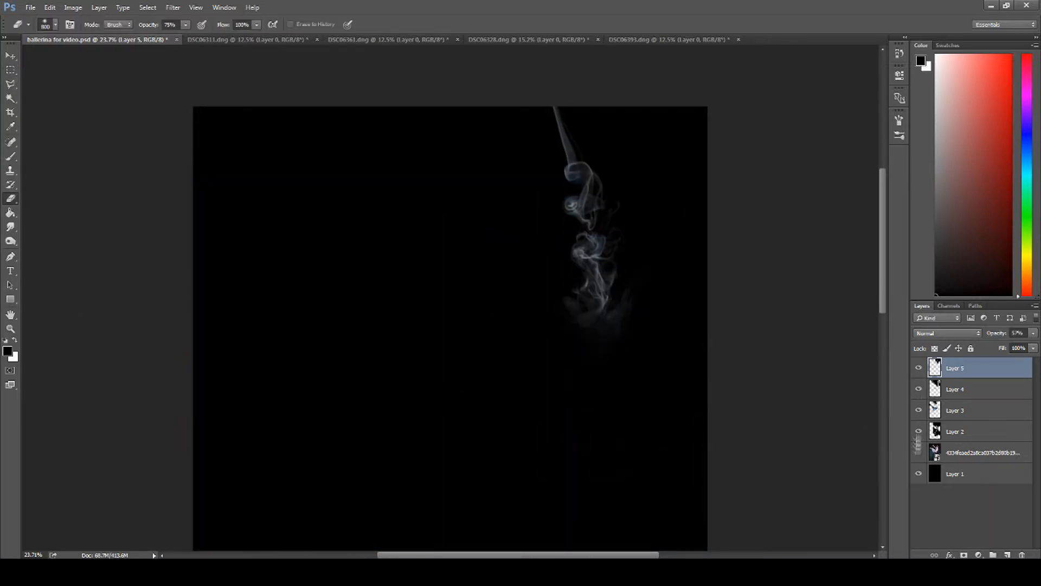
pyautogui.moveTo(918, 431); pyautogui.dragTo(919, 452)
# Step: Select the smoke over the second raised arm with a rectangular marquee and warp it to lean and curve along the arm
pyautogui.click(11, 70)
pyautogui.moveTo(471, 107); pyautogui.dragTo(680, 378)
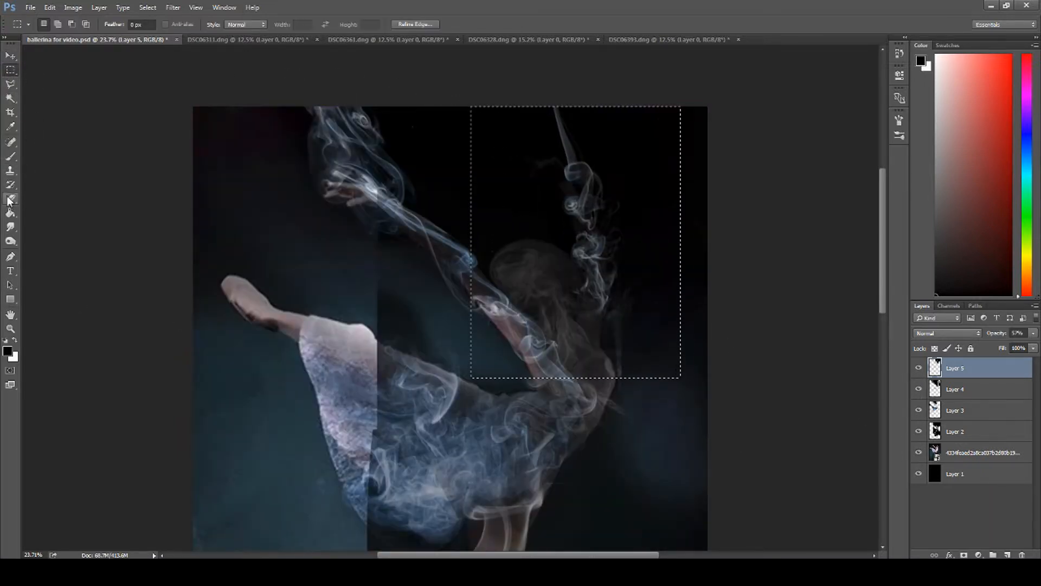
pyautogui.hotkey('ctrl', 't')
pyautogui.click(459, 24)
pyautogui.moveTo(591, 168); pyautogui.dragTo(576, 167)
pyautogui.moveTo(607, 287); pyautogui.dragTo(577, 287)
pyautogui.moveTo(656, 255); pyautogui.dragTo(630, 261)
pyautogui.moveTo(601, 301); pyautogui.dragTo(605, 315)
pyautogui.moveTo(564, 176); pyautogui.dragTo(560, 168)
pyautogui.moveTo(471, 107); pyautogui.dragTo(462, 105)
pyautogui.moveTo(529, 102); pyautogui.dragTo(475, 100)
pyautogui.moveTo(586, 104); pyautogui.dragTo(538, 105)
pyautogui.moveTo(616, 245); pyautogui.dragTo(626, 242)
pyautogui.moveTo(610, 340); pyautogui.dragTo(611, 349)
pyautogui.press('Return')
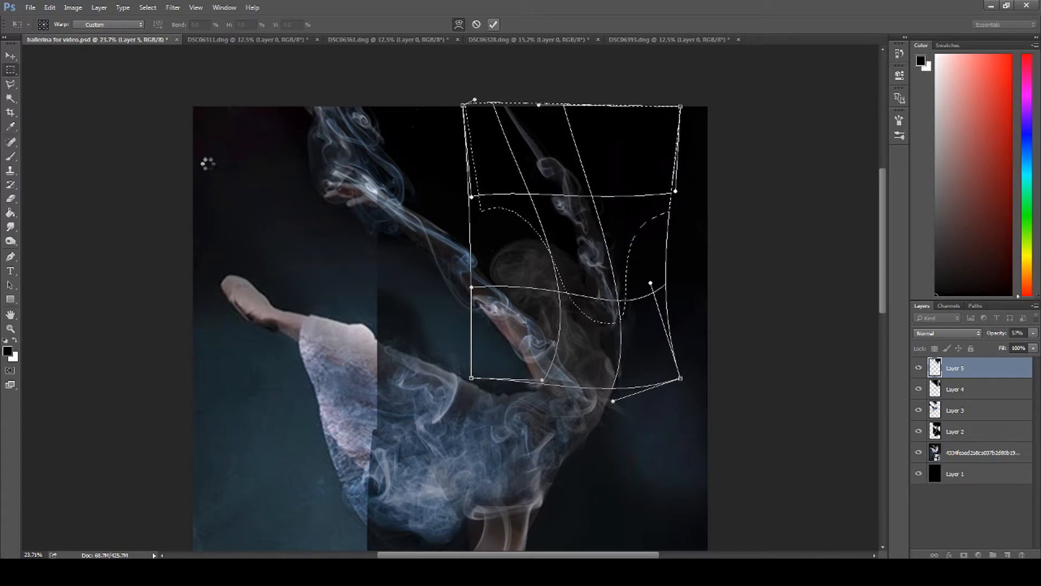
# Step: Compare the warped arm smoke with and without the dancer reference, viewing the whole image
pyautogui.click(919, 452)
pyautogui.click(918, 453)
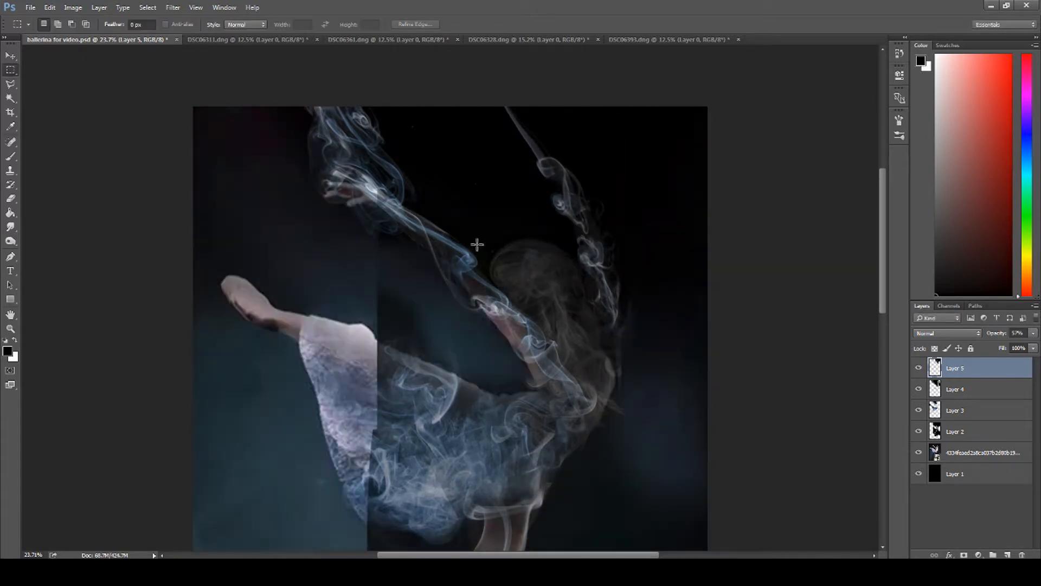
pyautogui.scroll(-3, 476, 244)
pyautogui.click(11, 329)
pyautogui.click(312, 25)
pyautogui.click(919, 452)
pyautogui.click(919, 452)
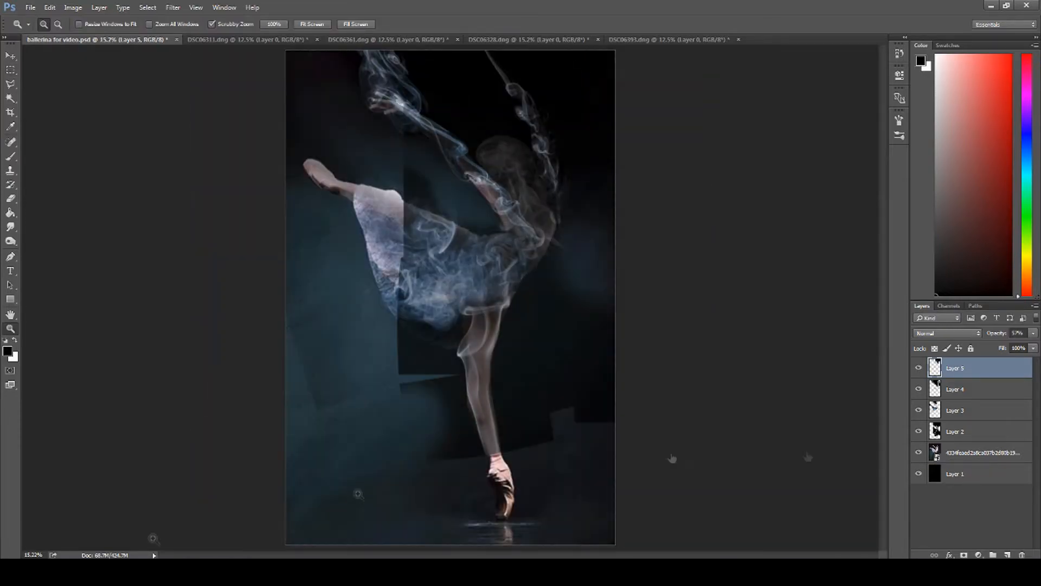
# Step: Open the smoke photograph DSC06402.dng through Camera Raw with slightly raised exposure and turn its background into an editable layer
pyautogui.click(125, 571)
pyautogui.doubleClick(802, 336)
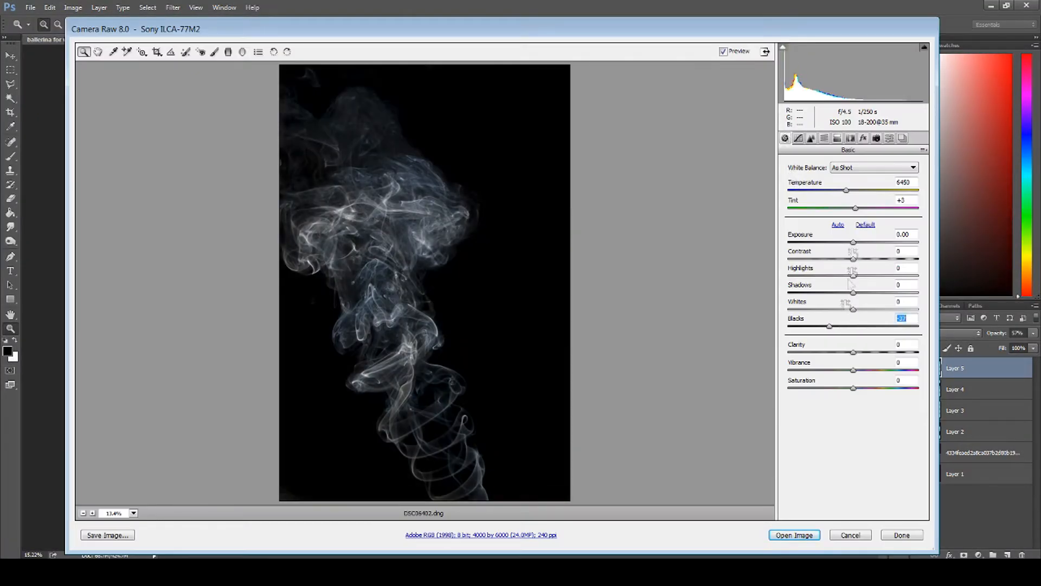
pyautogui.moveTo(853, 241); pyautogui.dragTo(859, 242)
pyautogui.click(794, 535)
pyautogui.doubleClick(965, 368)
pyautogui.click(614, 174)
# Step: Move the smoke photograph into the ballerina composite, rotate it, and lower the new layer's opacity to 62%
pyautogui.click(11, 56)
pyautogui.moveTo(501, 224); pyautogui.dragTo(461, 258)
pyautogui.moveTo(461, 258); pyautogui.dragTo(518, 216)
pyautogui.hotkey('ctrl', 't')
pyautogui.moveTo(681, 58); pyautogui.dragTo(765, 445)
pyautogui.click(1033, 333)
pyautogui.moveTo(1033, 348); pyautogui.dragTo(1013, 348)
# Step: Shrink and position the rotated smoke so its narrow part runs along the dancer's raised back foot
pyautogui.moveTo(336, 318); pyautogui.dragTo(319, 221)
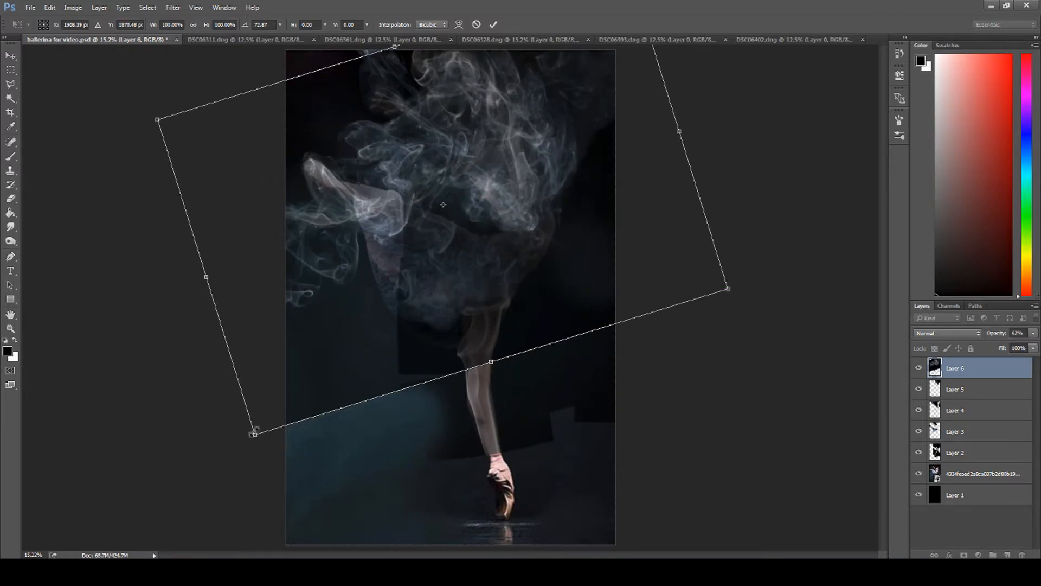
pyautogui.moveTo(255, 434); pyautogui.dragTo(294, 385)
pyautogui.moveTo(381, 232); pyautogui.dragTo(344, 249)
pyautogui.moveTo(258, 405); pyautogui.dragTo(293, 362)
pyautogui.moveTo(375, 233); pyautogui.dragTo(343, 249)
pyautogui.press('Return')
# Step: Set the eraser's opacity to 67% and erase the broad smoke above and around the raised back leg
pyautogui.click(10, 198)
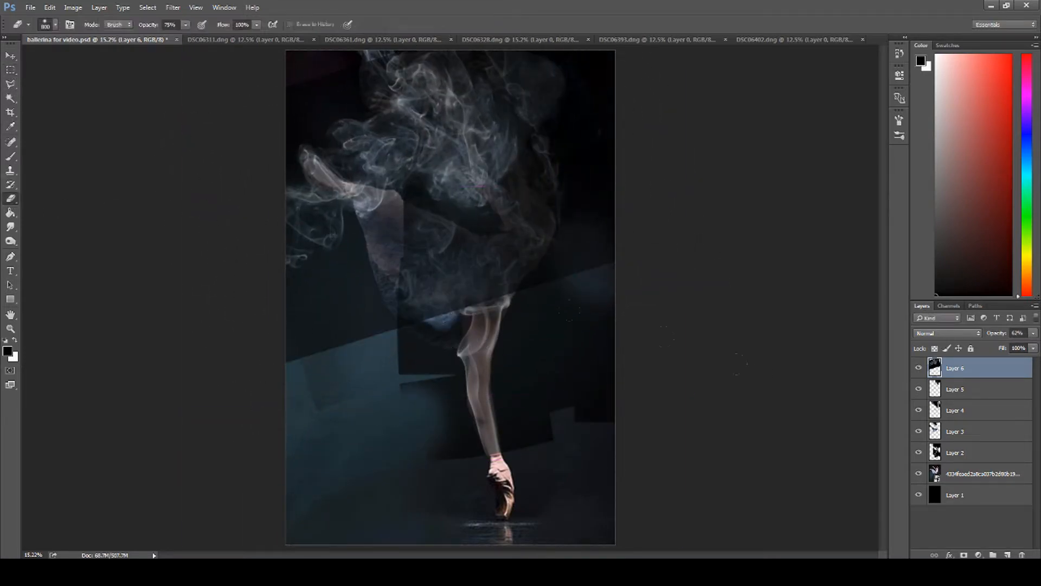
pyautogui.click(185, 25)
pyautogui.moveTo(188, 36); pyautogui.dragTo(202, 37)
pyautogui.moveTo(439, 86)
pyautogui.mouseDown()
pyautogui.moveTo(440, 100)
pyautogui.moveTo(502, 138)
pyautogui.moveTo(352, 136)
pyautogui.mouseUp()
pyautogui.moveTo(446, 190)
pyautogui.mouseDown()
pyautogui.moveTo(400, 240)
pyautogui.moveTo(499, 255)
pyautogui.moveTo(325, 331)
pyautogui.moveTo(265, 200)
pyautogui.moveTo(322, 188)
pyautogui.mouseUp()
# Step: Select the smoke around the raised back foot with a rectangular marquee and warp it to follow the foot and ankle
pyautogui.press('z')
pyautogui.click(15, 58)
pyautogui.hotkey('ctrl', 't')
pyautogui.click(459, 24)
pyautogui.moveTo(331, 233); pyautogui.dragTo(327, 237)
pyautogui.click(8, 70)
pyautogui.moveTo(85, 75); pyautogui.dragTo(557, 414)
pyautogui.hotkey('ctrl', 't')
pyautogui.click(458, 24)
pyautogui.moveTo(380, 241); pyautogui.dragTo(375, 256)
pyautogui.moveTo(277, 167); pyautogui.dragTo(287, 184)
pyautogui.moveTo(271, 284); pyautogui.dragTo(279, 264)
pyautogui.moveTo(221, 168); pyautogui.dragTo(213, 185)
pyautogui.moveTo(453, 227); pyautogui.dragTo(442, 230)
pyautogui.press('Return')
# Step: Clear the selection, erase stray haze around the foot smoke with the 300 px eraser, and check it without the reference
pyautogui.rightClick(190, 180)
pyautogui.click(205, 191)
pyautogui.press('e')
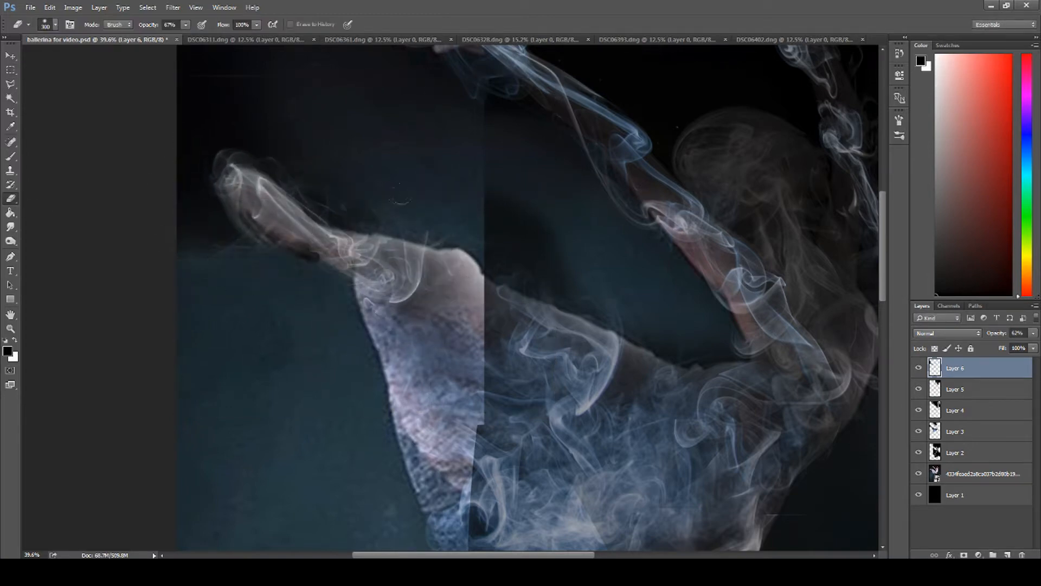
pyautogui.click(918, 473)
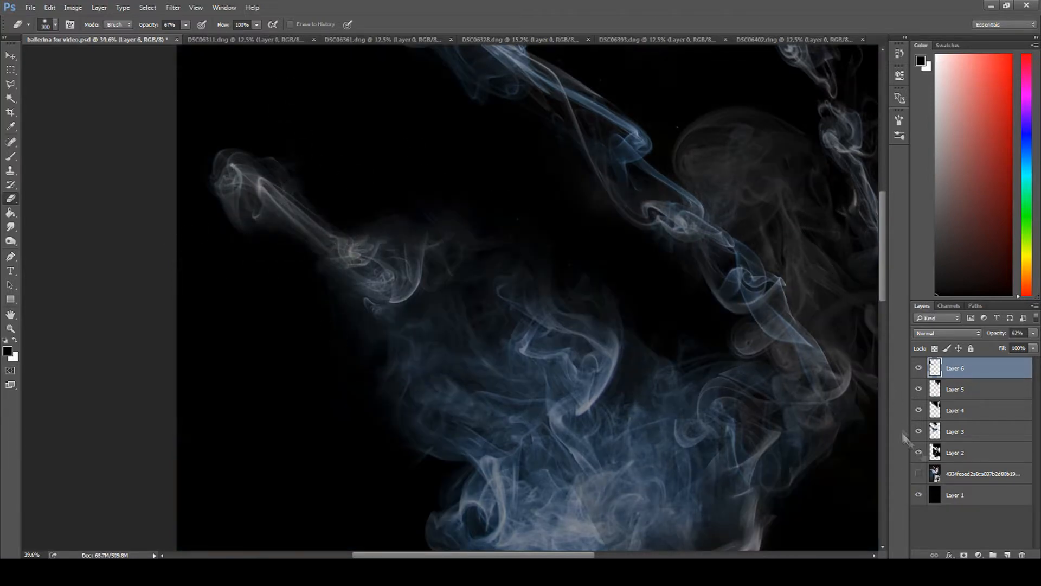
pyautogui.click(918, 473)
pyautogui.hotkey('ctrl', '0')
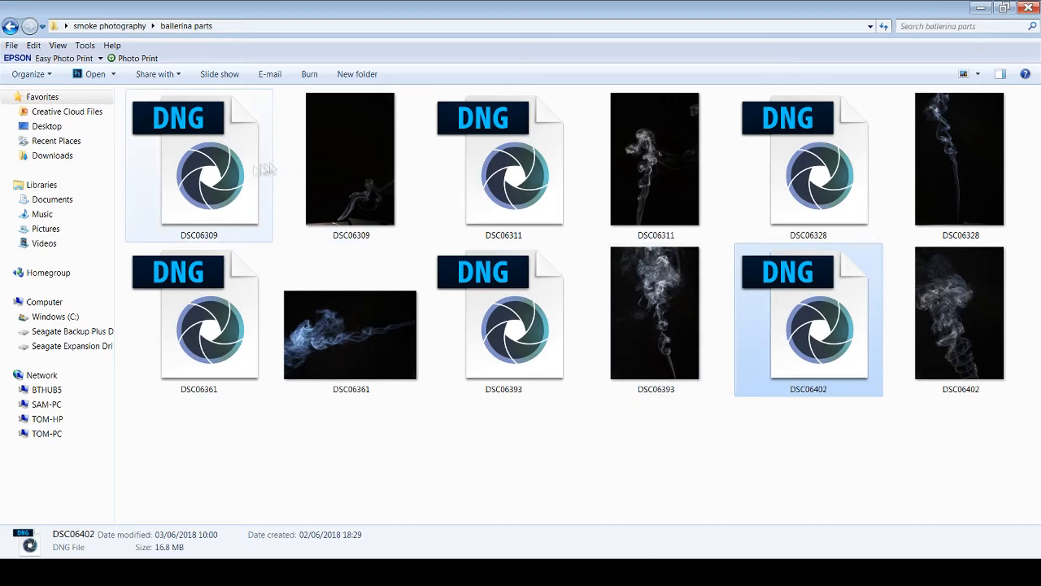
# Step: Open DSC06309.dng through Camera Raw with exposure +0.55, highlights +19, shadows -42 and blacks -21
pyautogui.moveTo(249, 196); pyautogui.dragTo(870, 40)
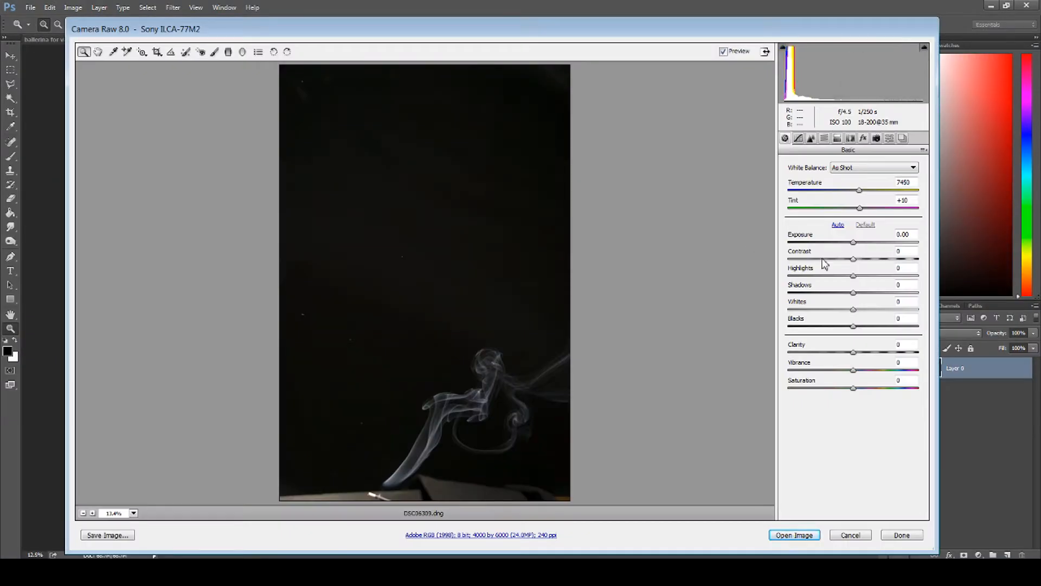
pyautogui.click(840, 325)
pyautogui.click(862, 242)
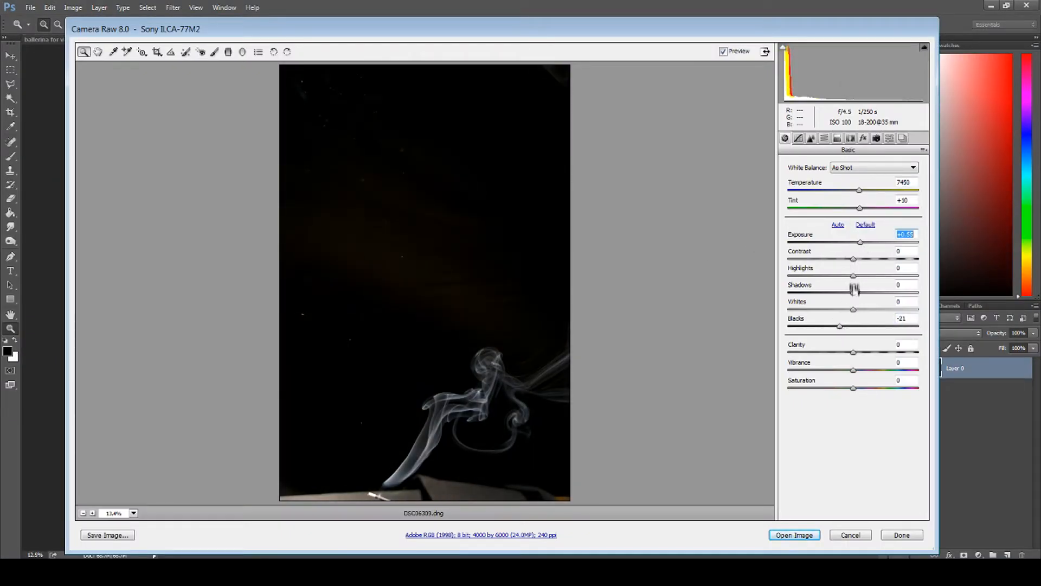
pyautogui.moveTo(820, 297); pyautogui.dragTo(825, 293)
pyautogui.click(868, 276)
pyautogui.click(795, 537)
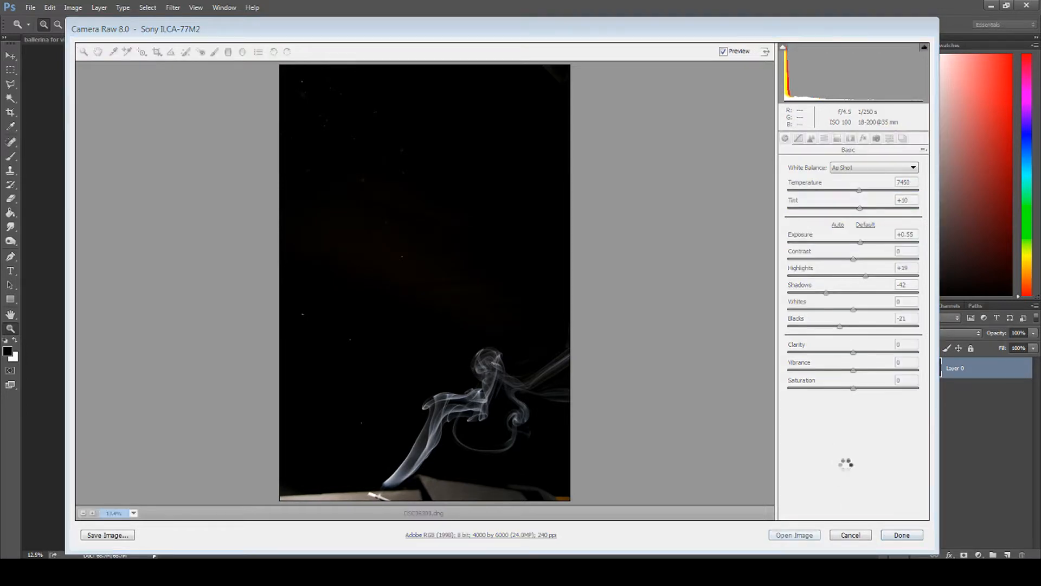
# Step: Unlock the photo's background layer, select the smoke figure with a rectangular marquee, and move it into the ballerina composite
pyautogui.doubleClick(953, 368)
pyautogui.click(10, 70)
pyautogui.moveTo(278, 318); pyautogui.dragTo(667, 519)
pyautogui.moveTo(298, 334); pyautogui.dragTo(594, 449)
pyautogui.moveTo(404, 332); pyautogui.dragTo(576, 467)
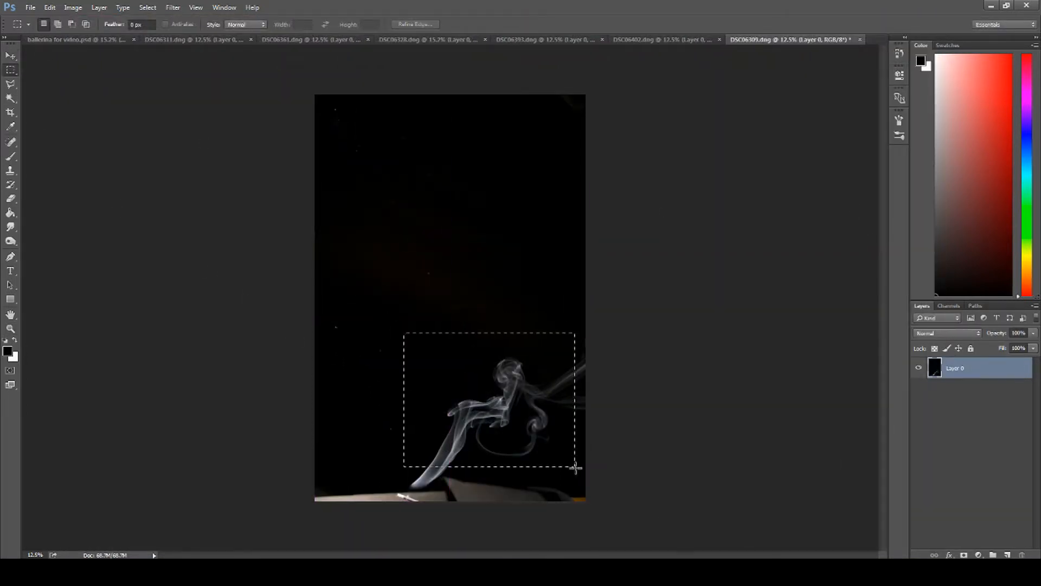
pyautogui.click(10, 56)
pyautogui.moveTo(465, 353); pyautogui.dragTo(495, 395)
# Step: Lower the new smoke layer's opacity to 62% and move it down over the dancer's standing foot
pyautogui.click(1033, 334)
pyautogui.moveTo(1032, 343); pyautogui.dragTo(1010, 344)
pyautogui.click(10, 328)
pyautogui.moveTo(522, 407); pyautogui.dragTo(555, 409)
pyautogui.scroll(-3, 556, 408)
pyautogui.click(11, 56)
pyautogui.moveTo(541, 282); pyautogui.dragTo(528, 453)
# Step: Scale the smoke to about 85%, rotate it about -9.5 degrees, and align its curl with the standing foot
pyautogui.hotkey('ctrl', 't')
pyautogui.moveTo(626, 294); pyautogui.dragTo(597, 316)
pyautogui.moveTo(453, 389); pyautogui.dragTo(479, 351)
pyautogui.moveTo(627, 307); pyautogui.dragTo(618, 285)
pyautogui.moveTo(532, 368); pyautogui.dragTo(531, 371)
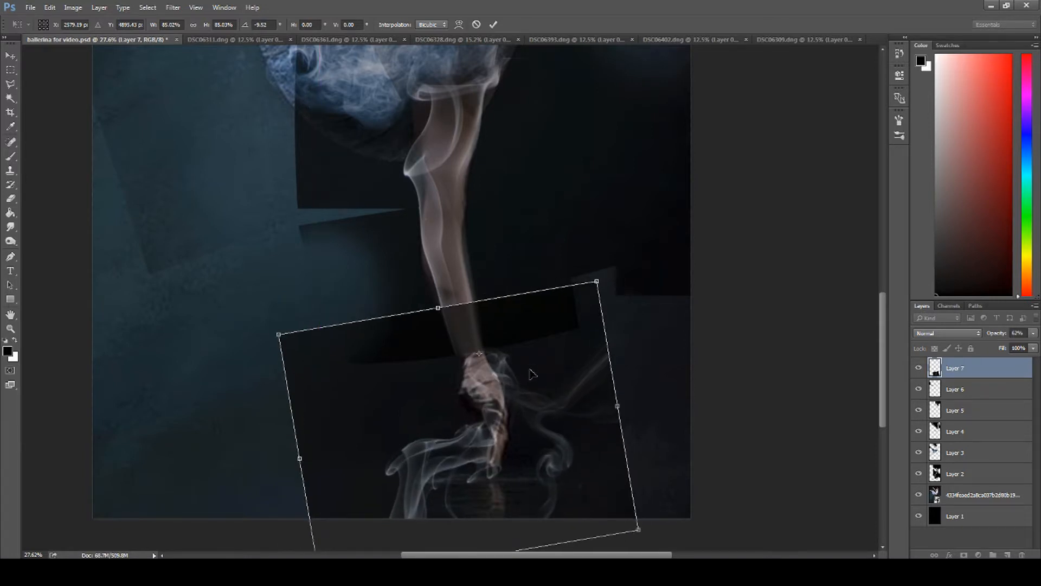
pyautogui.press('Return')
# Step: Erase the excess smoke around the standing foot with the 700 px eraser at 67% opacity and hide the dancer reference
pyautogui.press('e')
pyautogui.moveTo(383, 409)
pyautogui.mouseDown()
pyautogui.moveTo(394, 435)
pyautogui.moveTo(396, 416)
pyautogui.moveTo(367, 455)
pyautogui.moveTo(534, 422)
pyautogui.mouseUp()
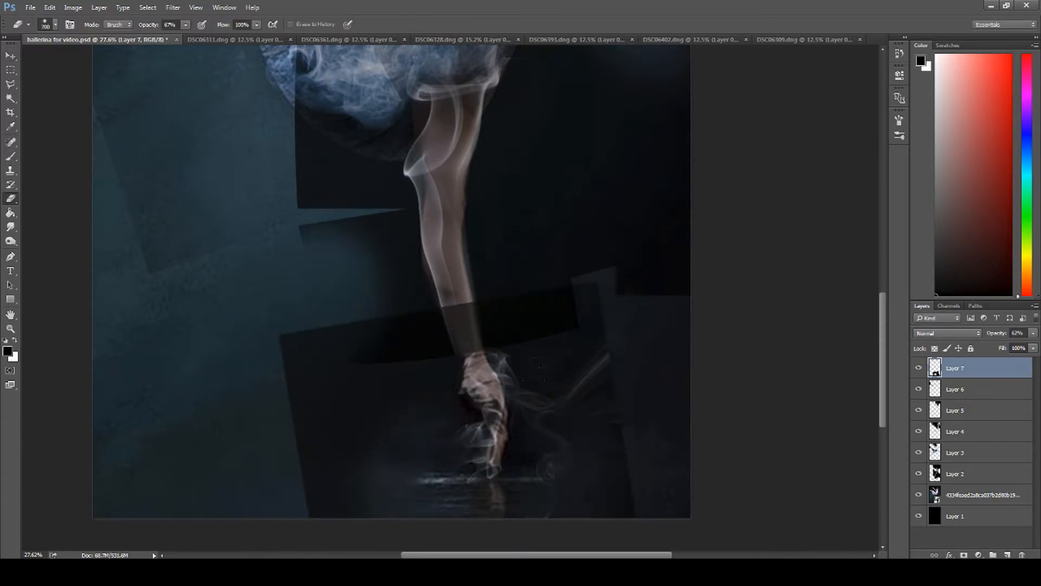
pyautogui.click(918, 494)
# Step: Shift the foot smoke to meet the leg smoke, erase the dark seam above the ankle, and show the reference again
pyautogui.click(11, 56)
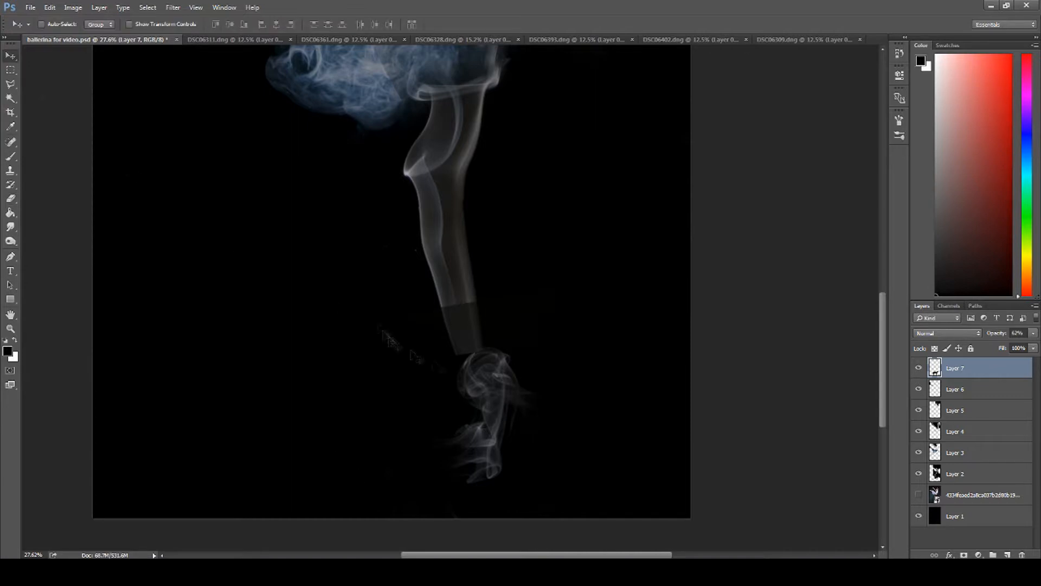
pyautogui.moveTo(492, 395); pyautogui.dragTo(476, 388)
pyautogui.click(10, 199)
pyautogui.moveTo(457, 321); pyautogui.dragTo(470, 312)
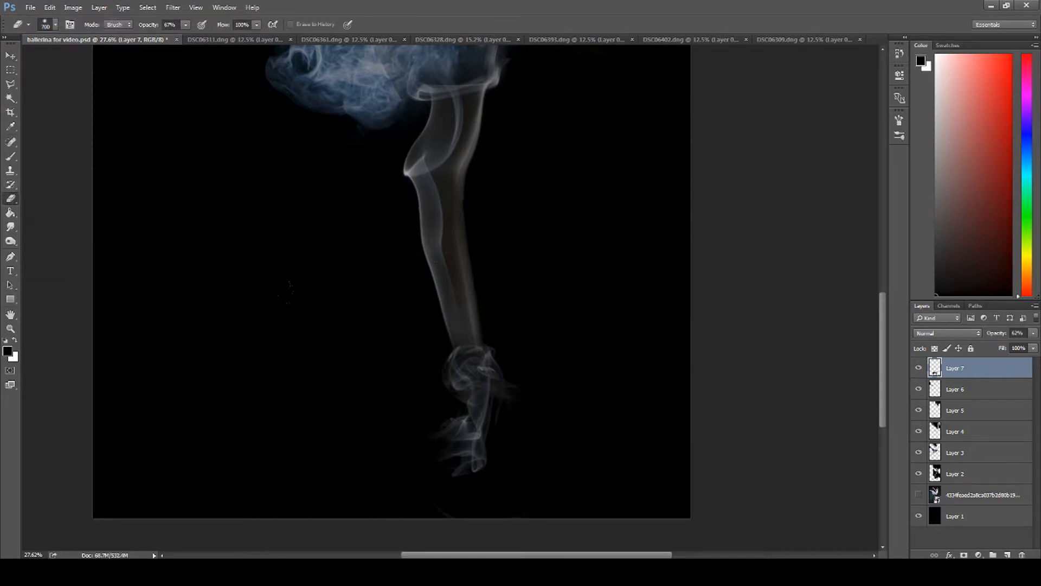
pyautogui.press('z')
pyautogui.click(920, 494)
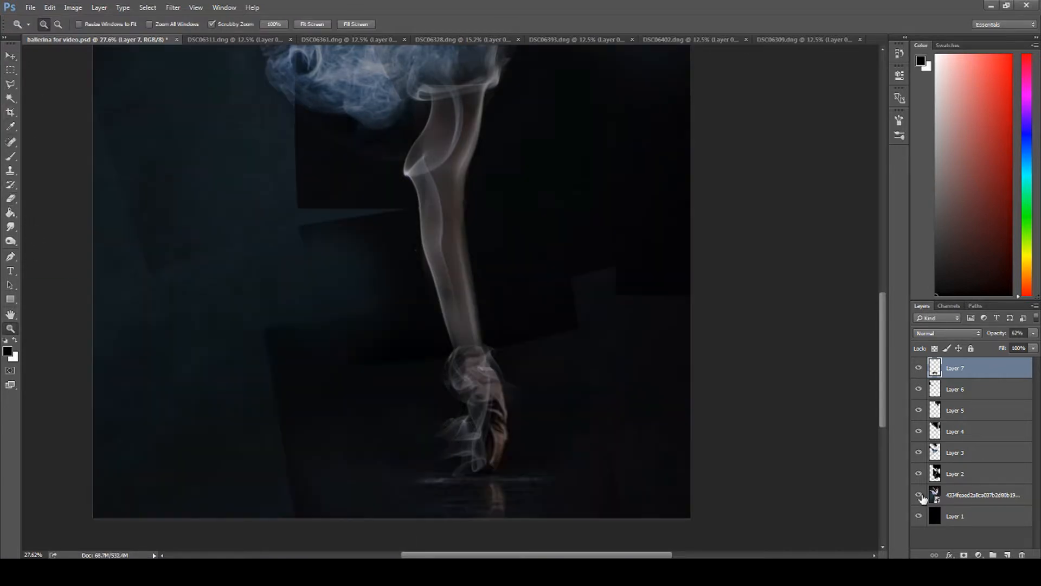
# Step: Fit the whole image on screen and compare the smoke figure with and without the dancer reference
pyautogui.hotkey('ctrl', '0')
pyautogui.click(918, 495)
pyautogui.click(919, 495)
pyautogui.click(918, 495)
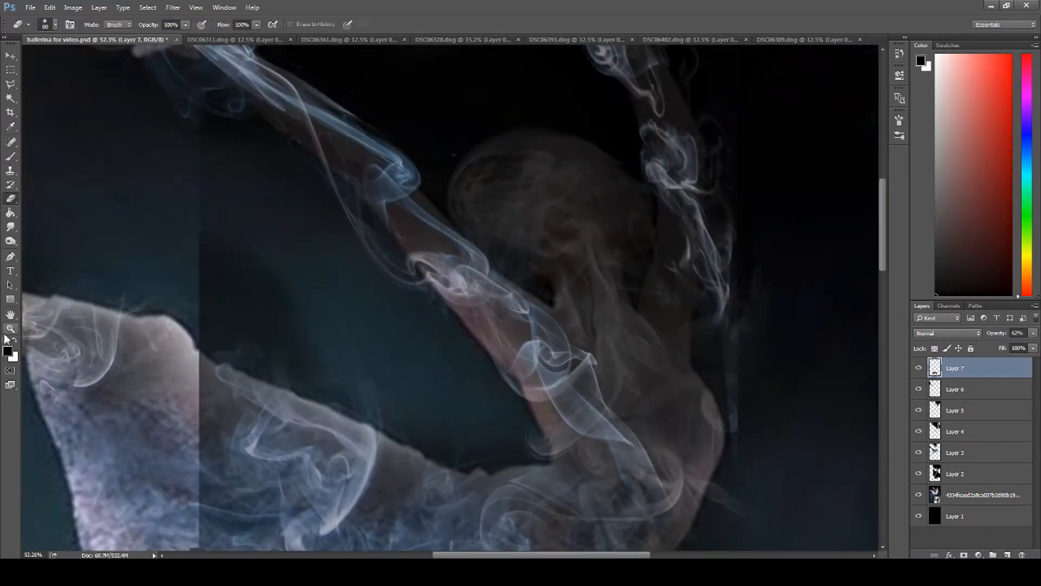
pyautogui.click(10, 328)
pyautogui.rightClick(237, 358)
pyautogui.click(250, 368)
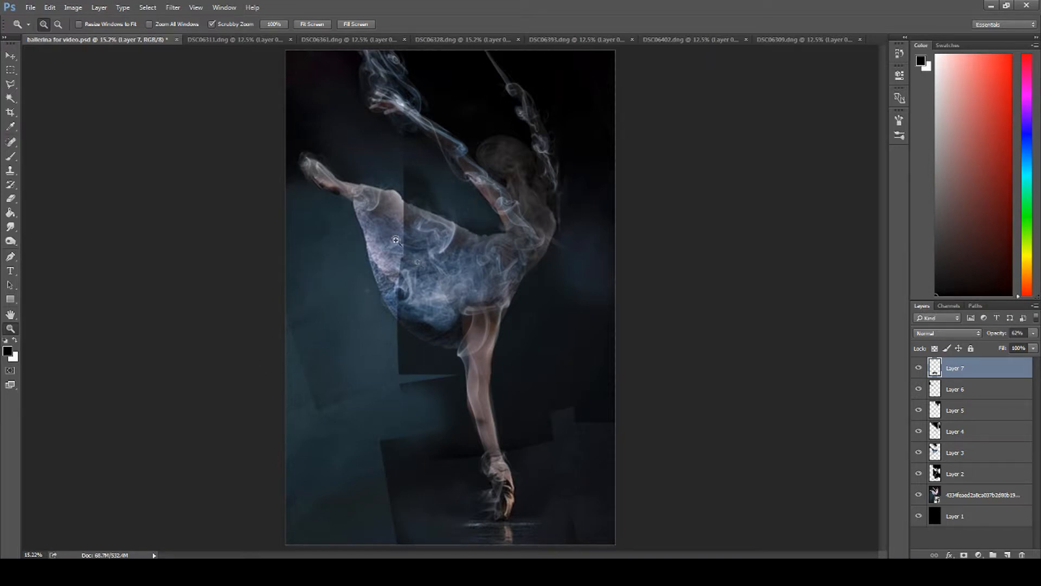
pyautogui.click(918, 495)
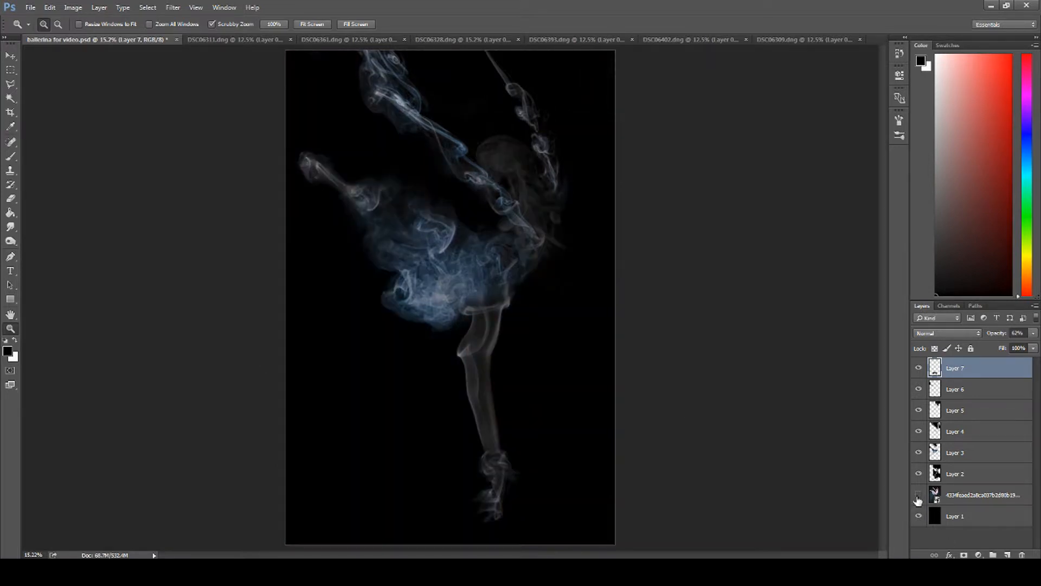
pyautogui.click(918, 496)
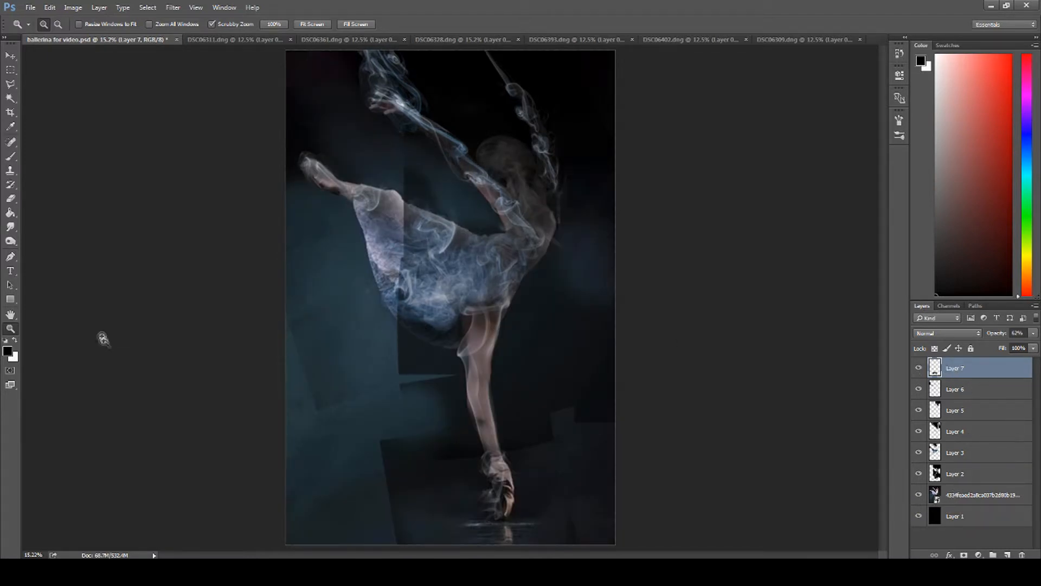
# Step: Add a new top layer, fill it with black, and give it a Hide All layer mask
pyautogui.click(1007, 554)
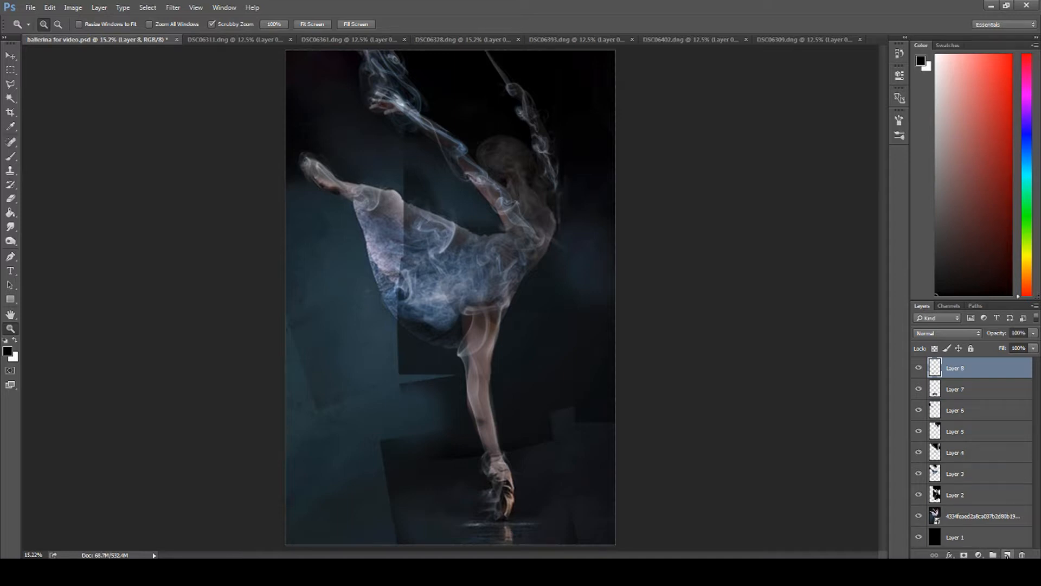
pyautogui.click(11, 213)
pyautogui.click(409, 281)
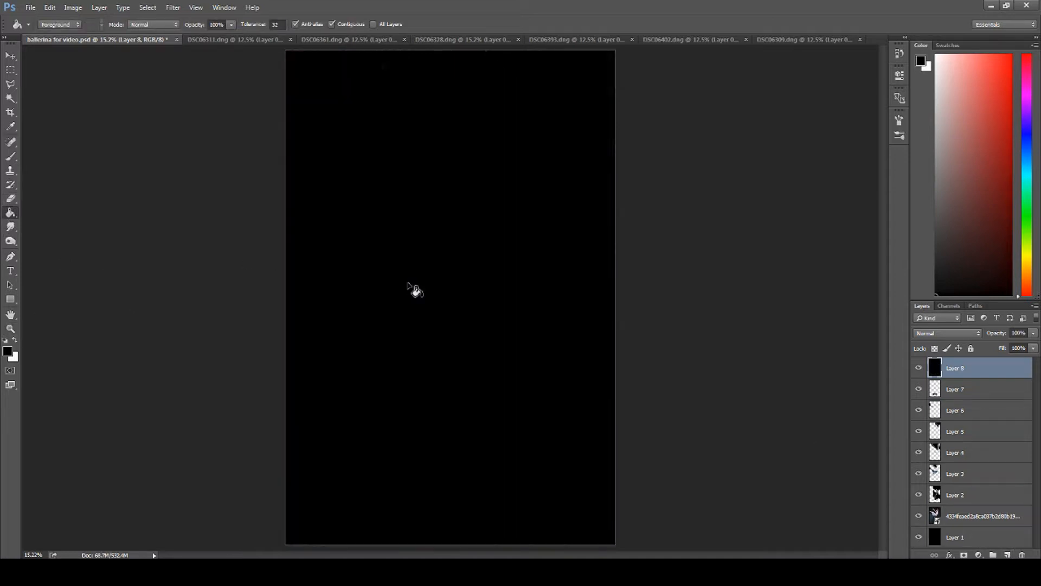
pyautogui.click(98, 9)
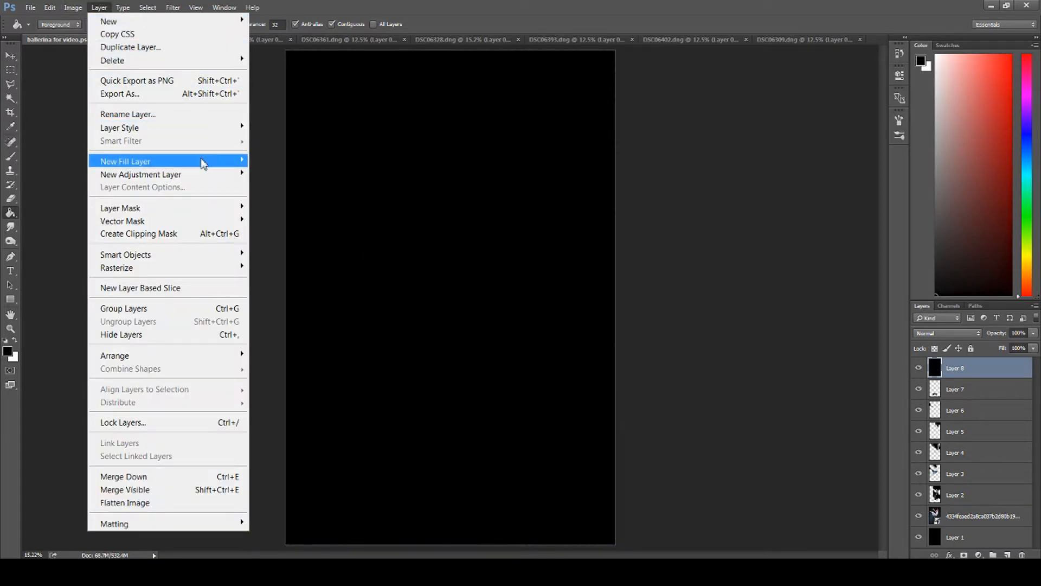
pyautogui.moveTo(235, 208)
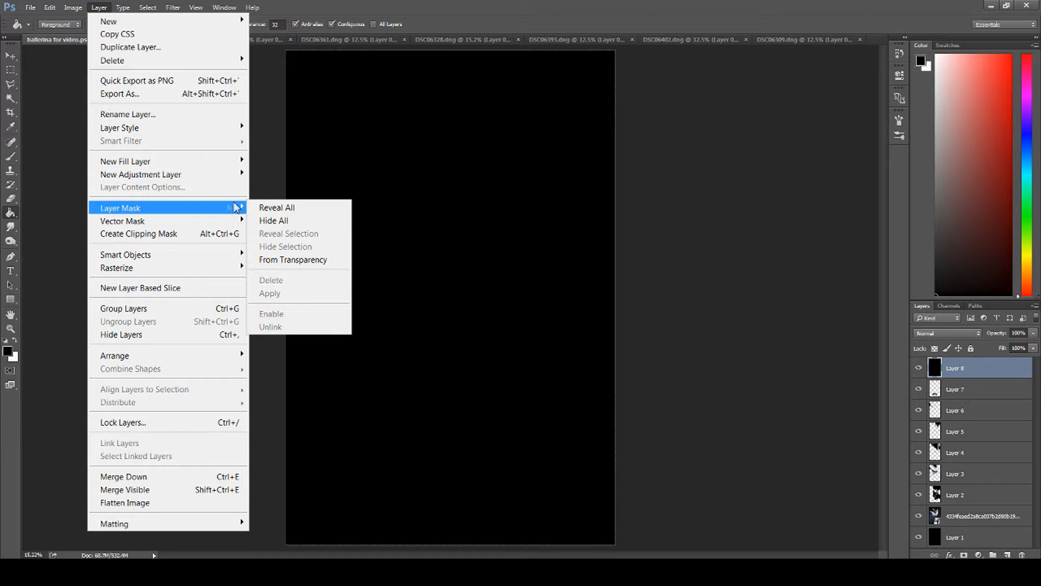
pyautogui.click(274, 220)
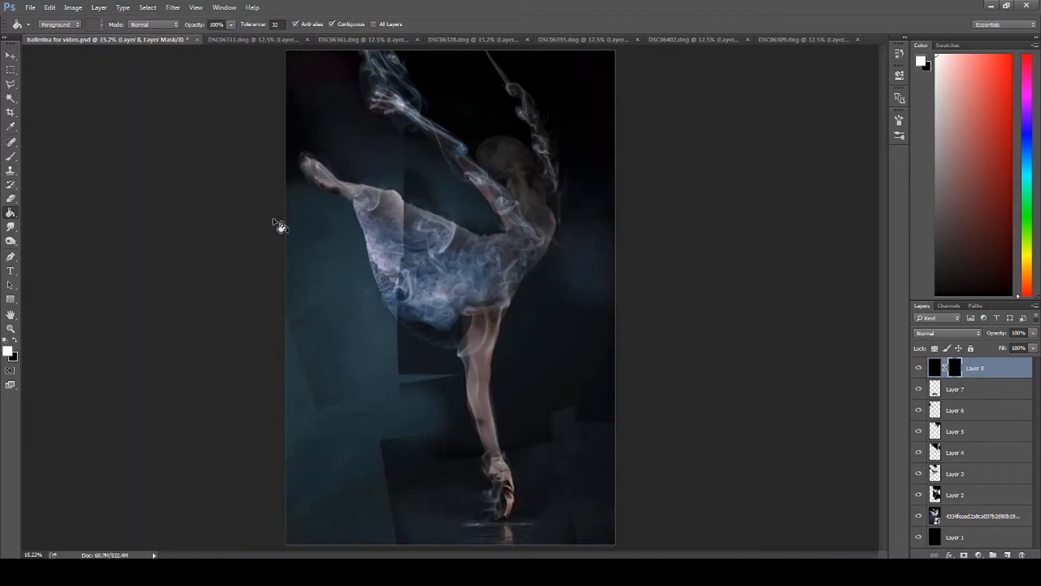
# Step: Set up a soft 400 px brush with 0% hardness, 100% opacity and 71% flow
pyautogui.click(10, 157)
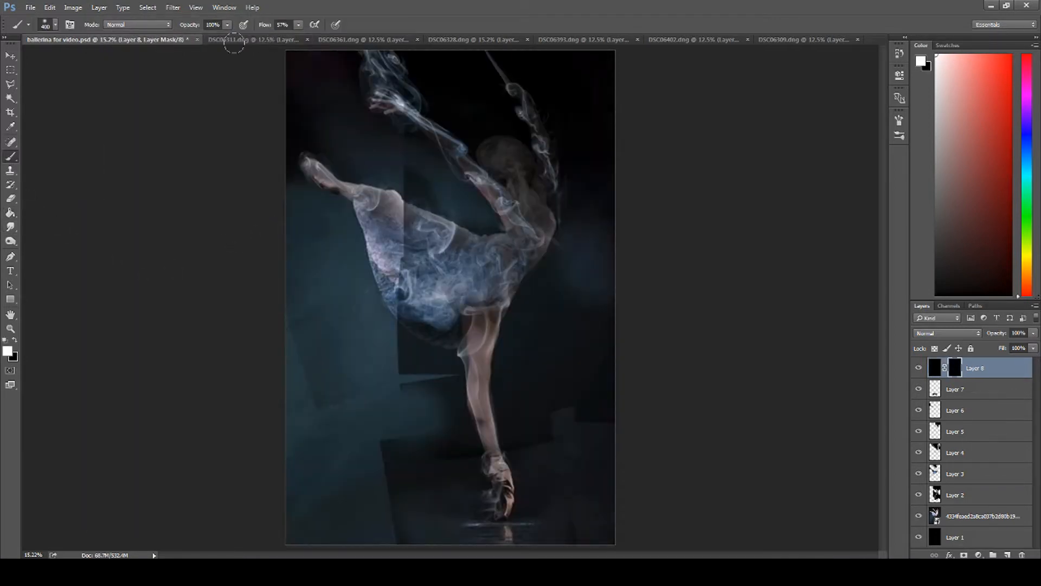
pyautogui.click(298, 25)
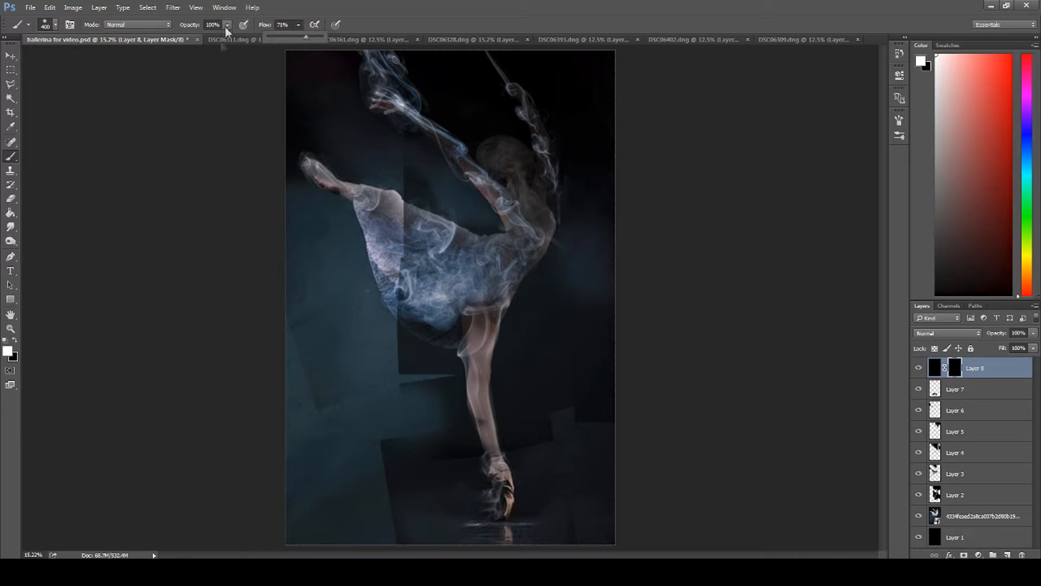
pyautogui.click(56, 24)
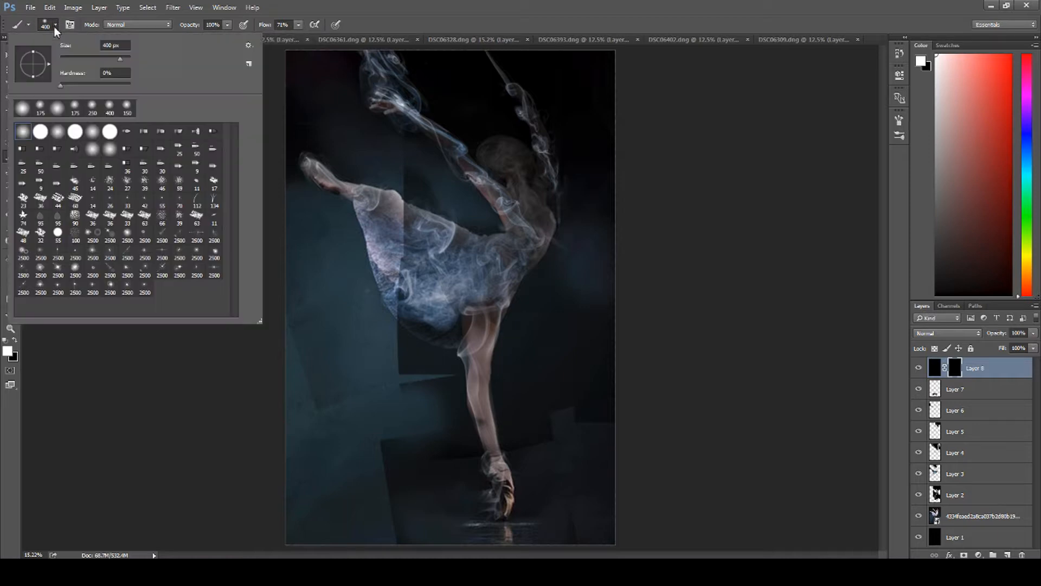
pyautogui.moveTo(63, 86); pyautogui.dragTo(58, 87)
pyautogui.click(149, 397)
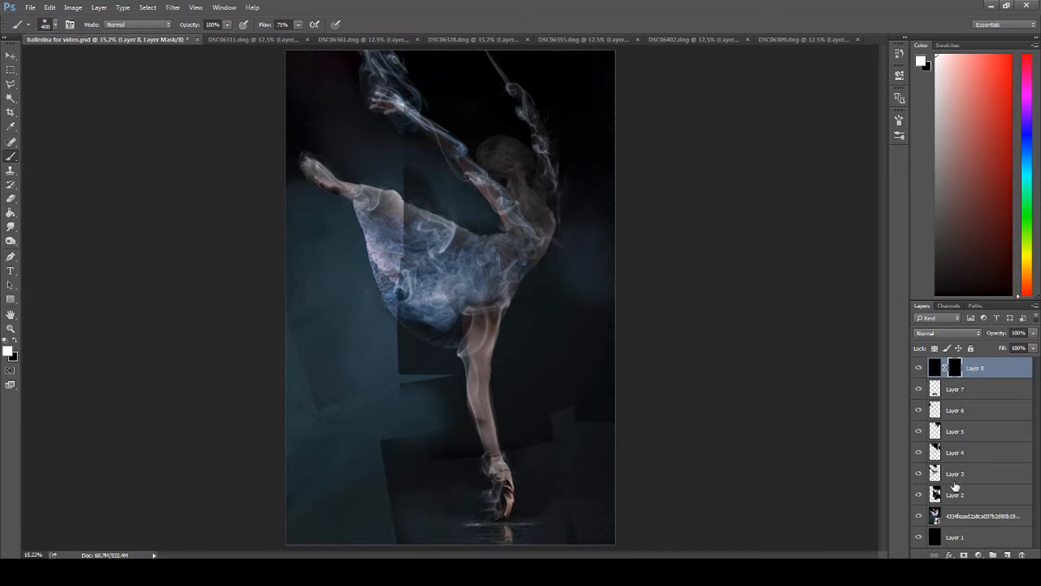
# Step: Paint white on the black layer's mask to darken the gap between the head and raised arm, and hide the reference
pyautogui.click(10, 328)
pyautogui.moveTo(494, 165); pyautogui.dragTo(565, 200)
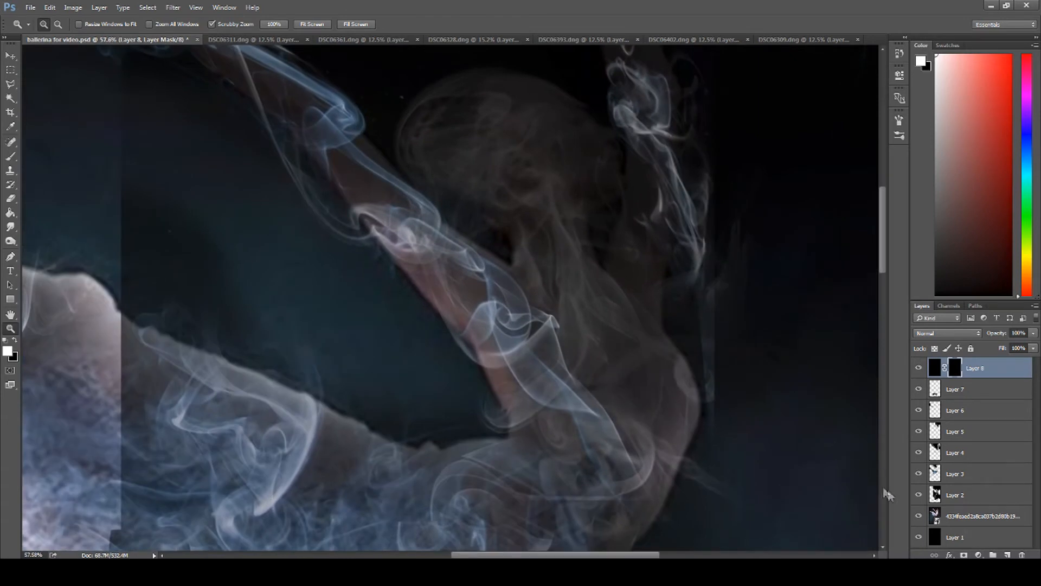
pyautogui.click(920, 496)
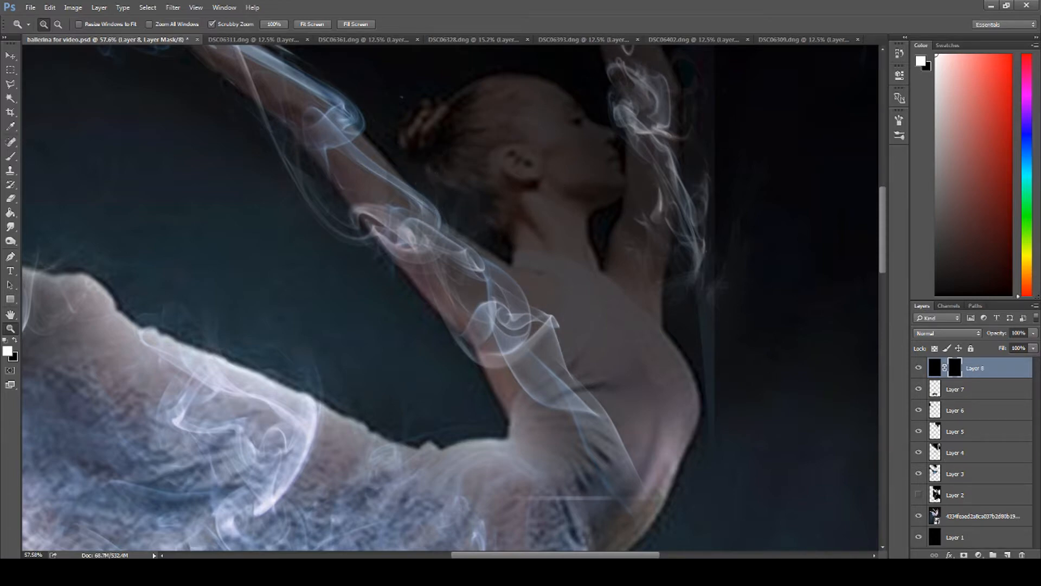
pyautogui.click(918, 495)
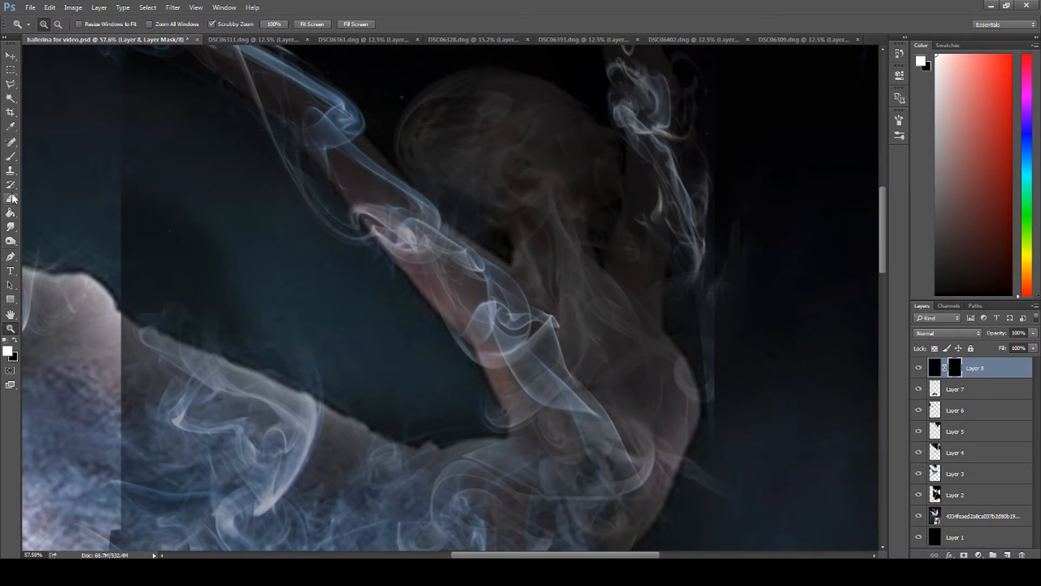
pyautogui.click(10, 159)
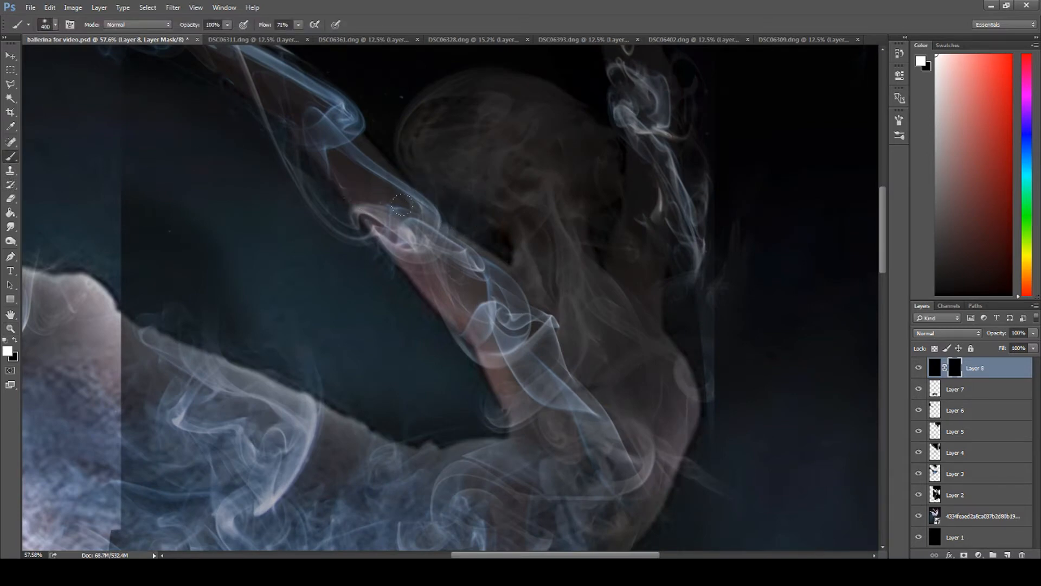
pyautogui.moveTo(502, 245)
pyautogui.mouseDown()
pyautogui.moveTo(465, 216)
pyautogui.moveTo(484, 229)
pyautogui.moveTo(462, 224)
pyautogui.moveTo(505, 255)
pyautogui.moveTo(410, 181)
pyautogui.moveTo(394, 141)
pyautogui.mouseUp()
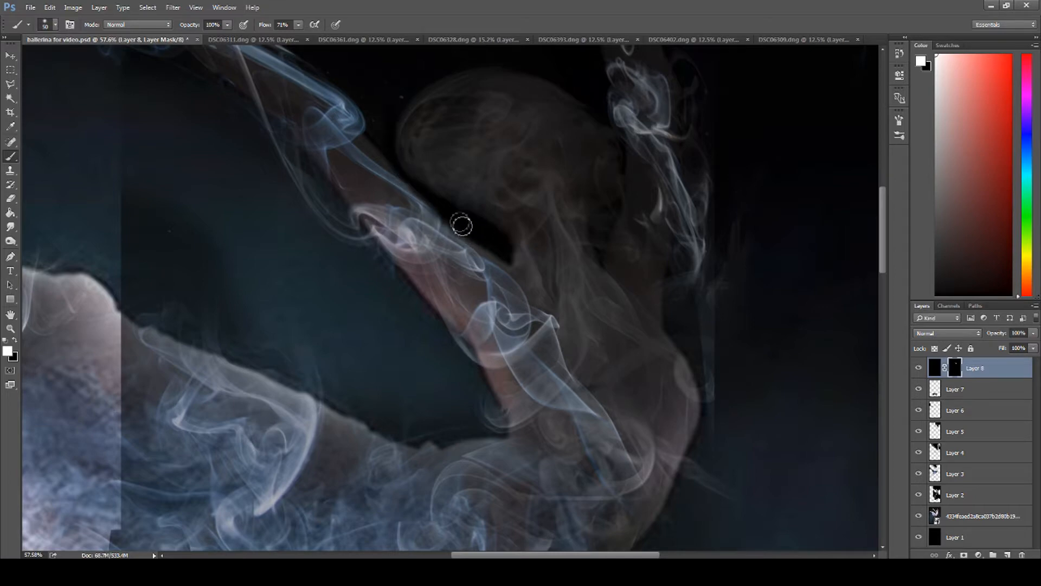
pyautogui.click(919, 516)
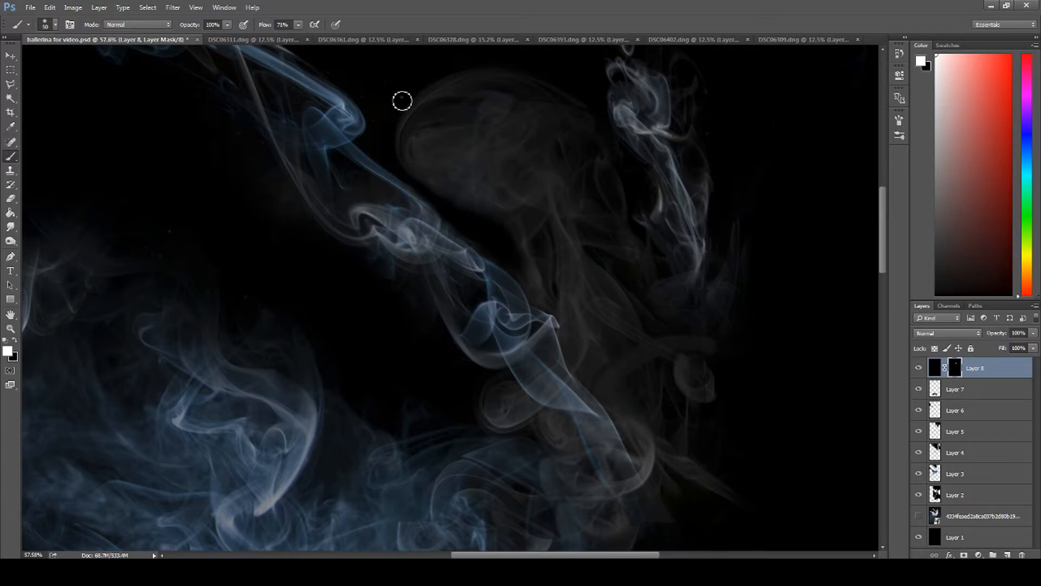
# Step: Paint white on the black layer's mask along the head and neck beside the right-hand raised arm, checking against the dancer reference
pyautogui.click(918, 517)
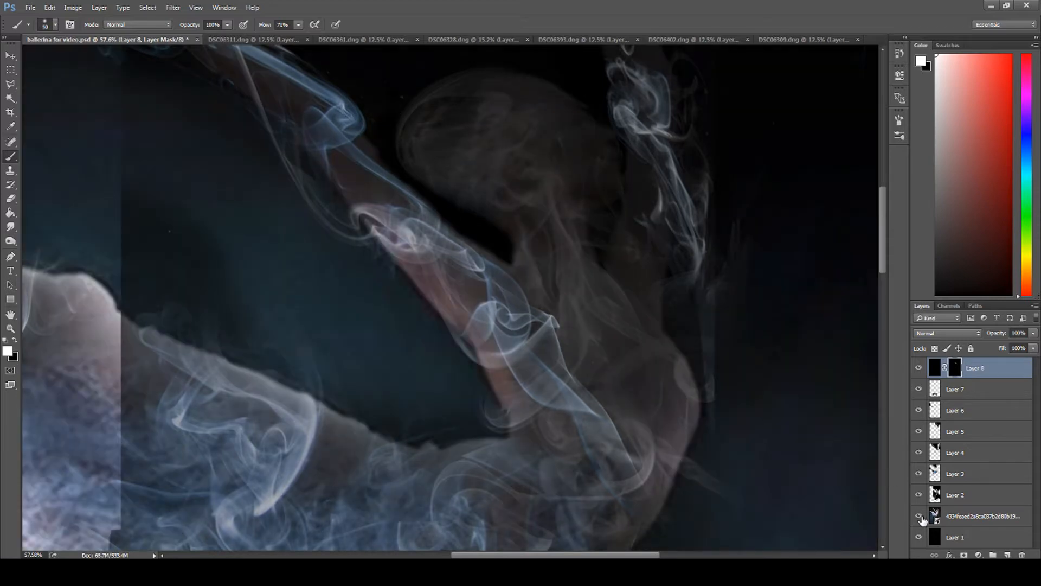
pyautogui.click(920, 517)
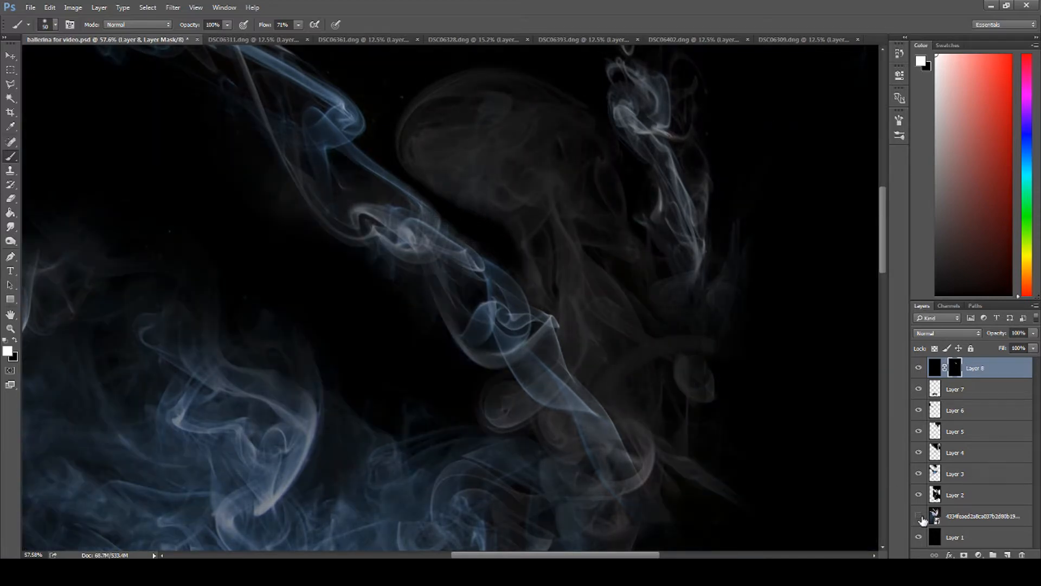
pyautogui.click(918, 516)
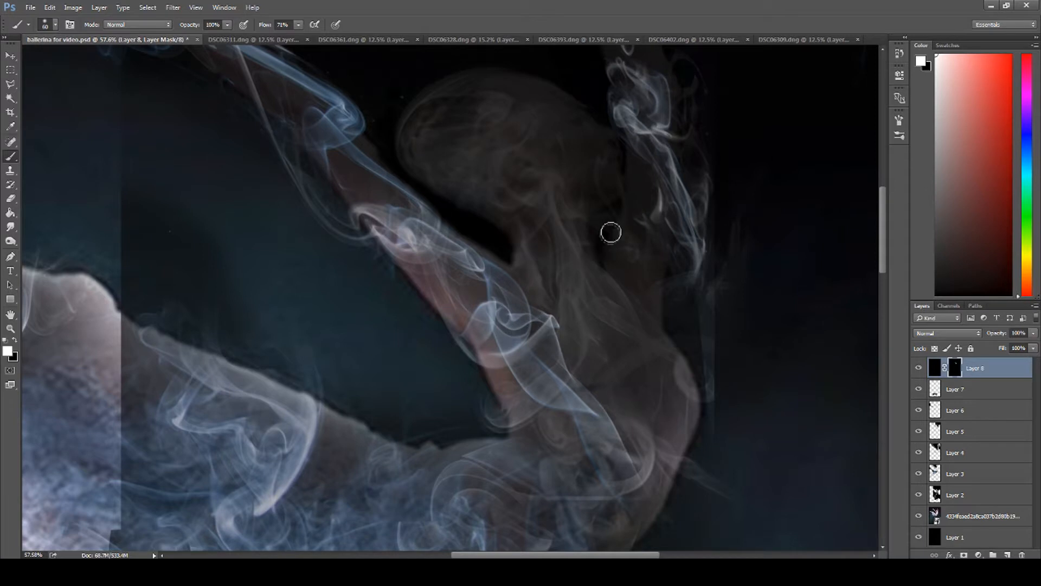
pyautogui.moveTo(616, 212)
pyautogui.mouseDown()
pyautogui.moveTo(598, 223)
pyautogui.moveTo(604, 246)
pyautogui.mouseUp()
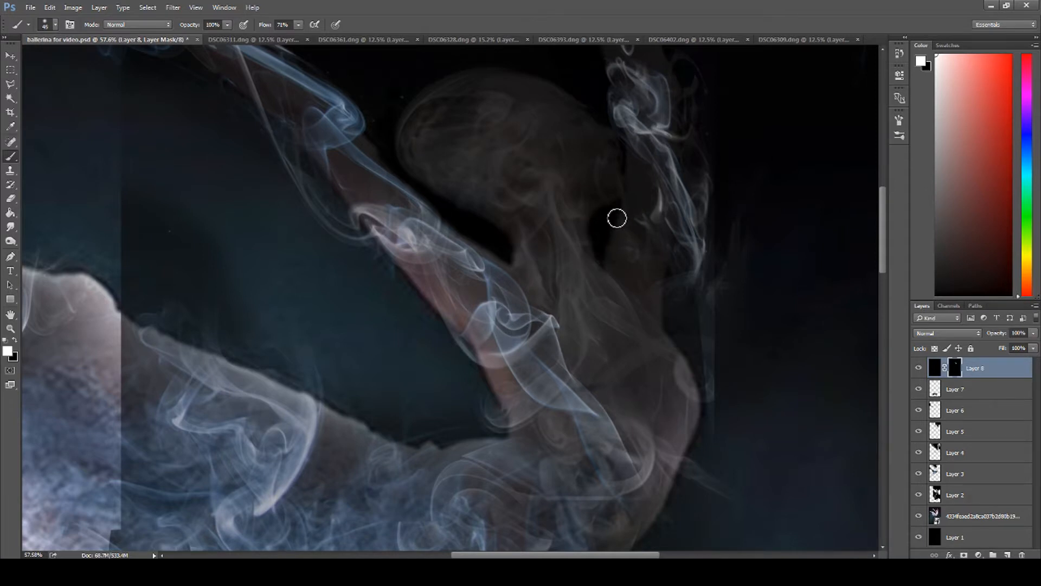
pyautogui.moveTo(628, 166); pyautogui.dragTo(614, 122)
pyautogui.click(919, 517)
pyautogui.click(919, 517)
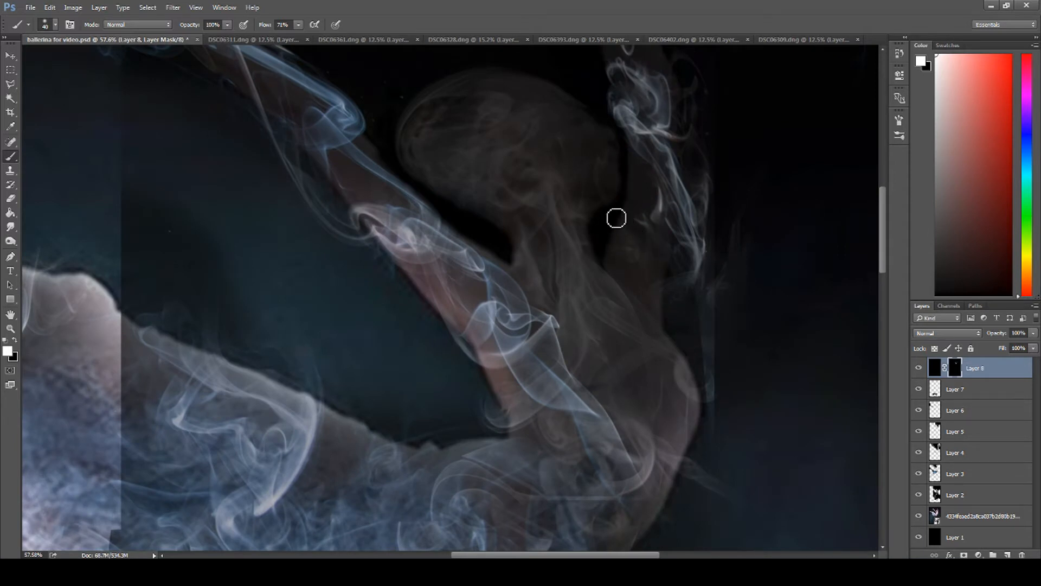
pyautogui.click(919, 516)
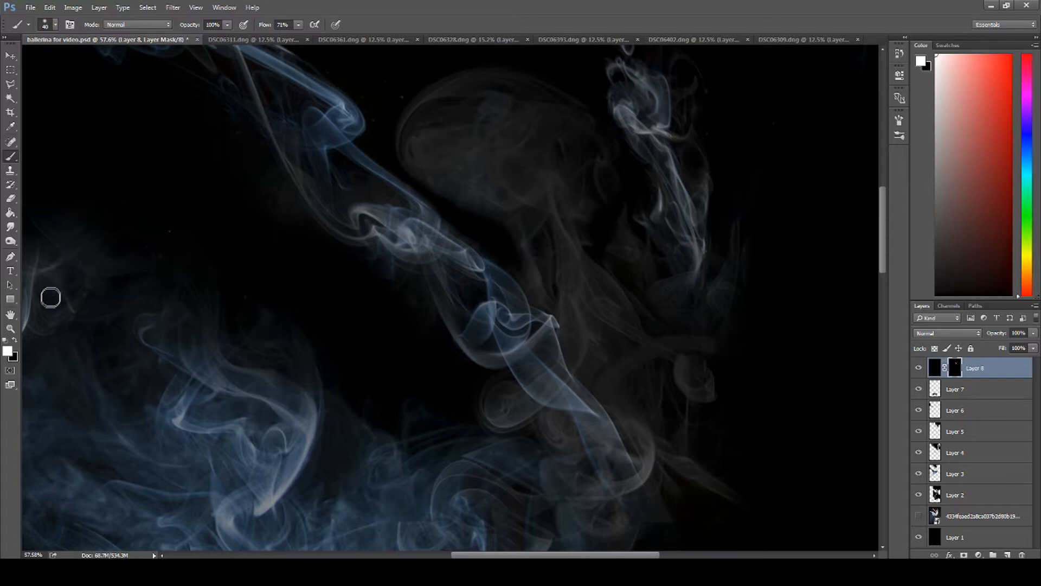
# Step: Paint white on the mask with a 300 px brush to darken the gap between the raised leg and the long arm, comparing against the reference
pyautogui.click(11, 328)
pyautogui.keyDown('alt'); pyautogui.click(337, 360); pyautogui.keyUp('alt')
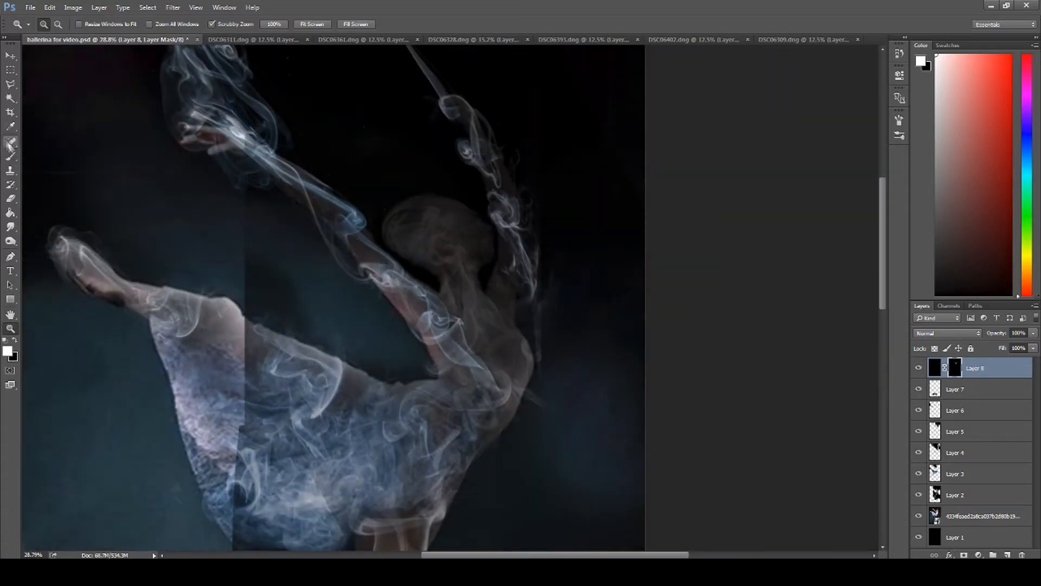
pyautogui.press('b')
pyautogui.moveTo(414, 365)
pyautogui.mouseDown()
pyautogui.moveTo(407, 372)
pyautogui.moveTo(309, 326)
pyautogui.moveTo(140, 271)
pyautogui.mouseUp()
pyautogui.moveTo(341, 303); pyautogui.dragTo(165, 232)
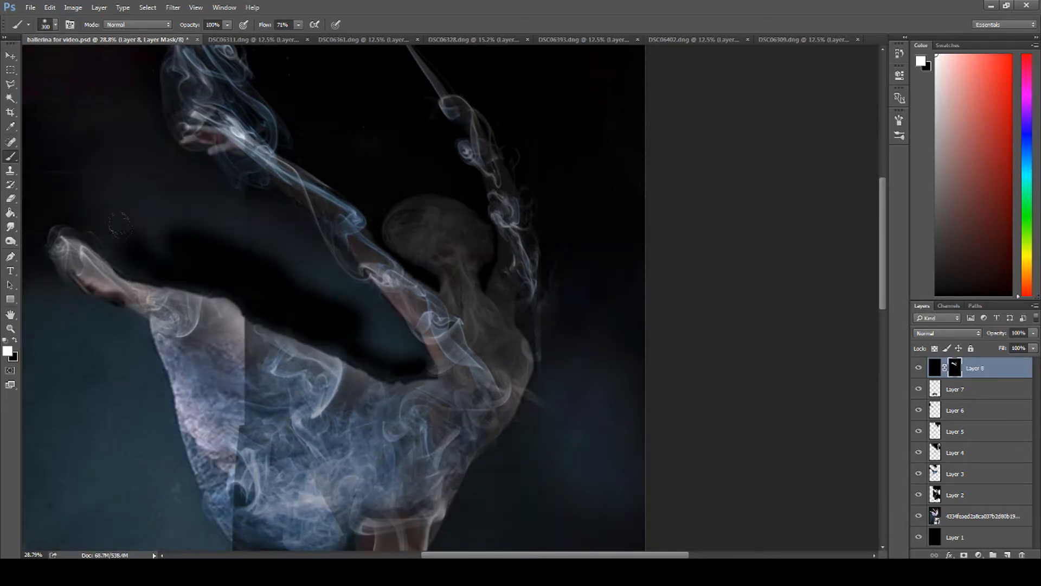
pyautogui.click(919, 516)
pyautogui.click(918, 516)
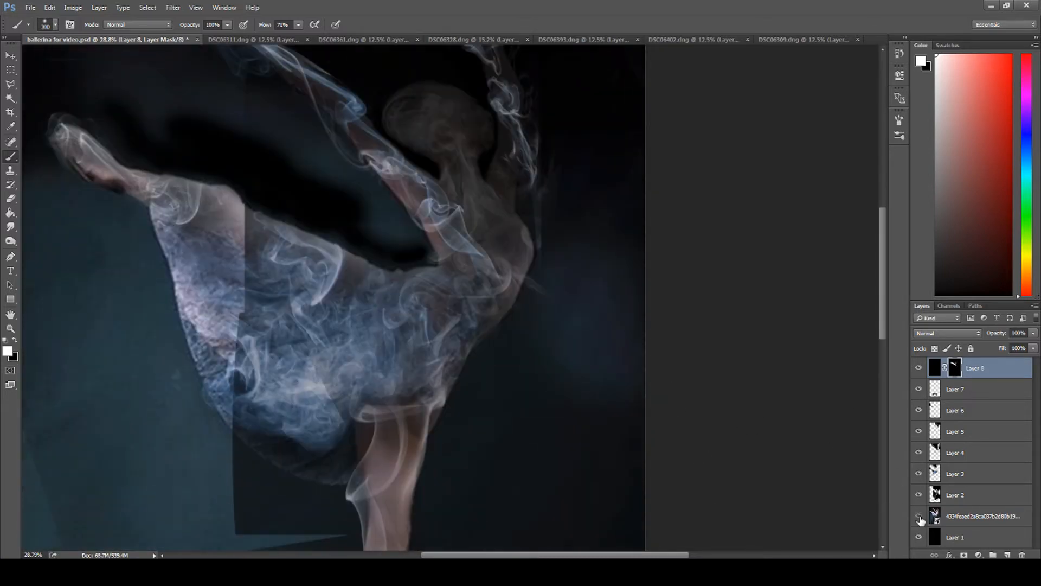
pyautogui.click(918, 516)
pyautogui.click(918, 515)
# Step: Mask the stray smoke behind the dancer's back, enlarge the brush to 500 px, and hide the dancer reference
pyautogui.moveTo(542, 160)
pyautogui.mouseDown()
pyautogui.moveTo(523, 297)
pyautogui.moveTo(482, 388)
pyautogui.mouseUp()
pyautogui.moveTo(542, 326); pyautogui.dragTo(554, 247)
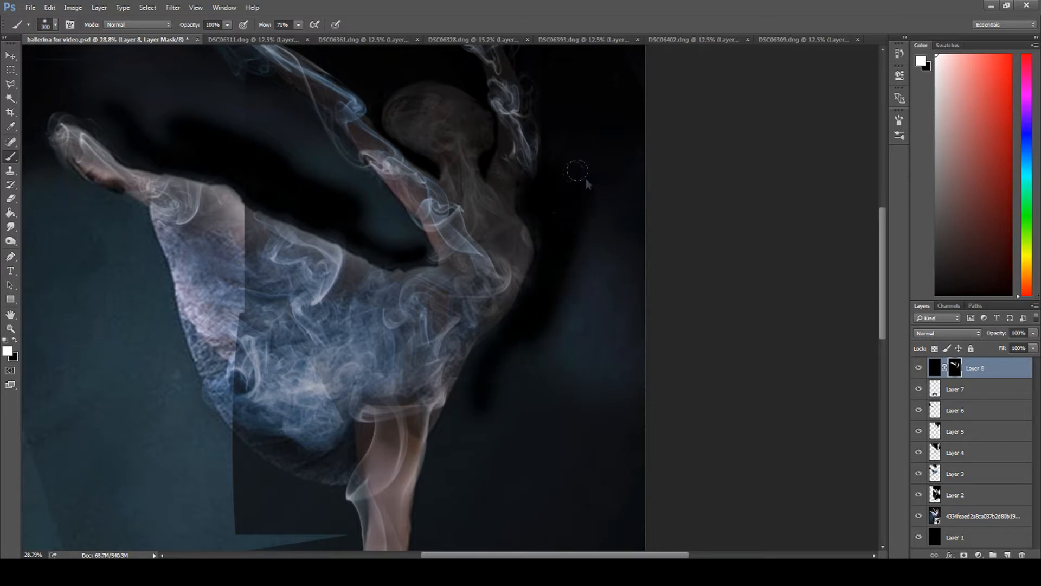
pyautogui.scroll(6, 534, 179)
pyautogui.press(']')
pyautogui.press(']')
pyautogui.click(919, 516)
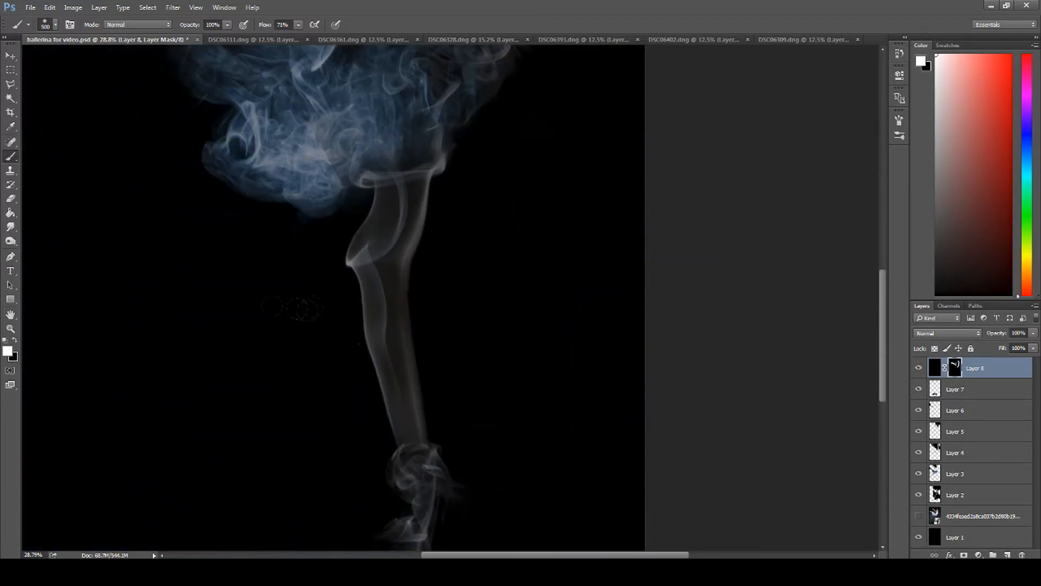
# Step: Fit the whole image on screen and view the smoke figure without the dancer reference
pyautogui.click(10, 328)
pyautogui.rightClick(84, 332)
pyautogui.click(84, 332)
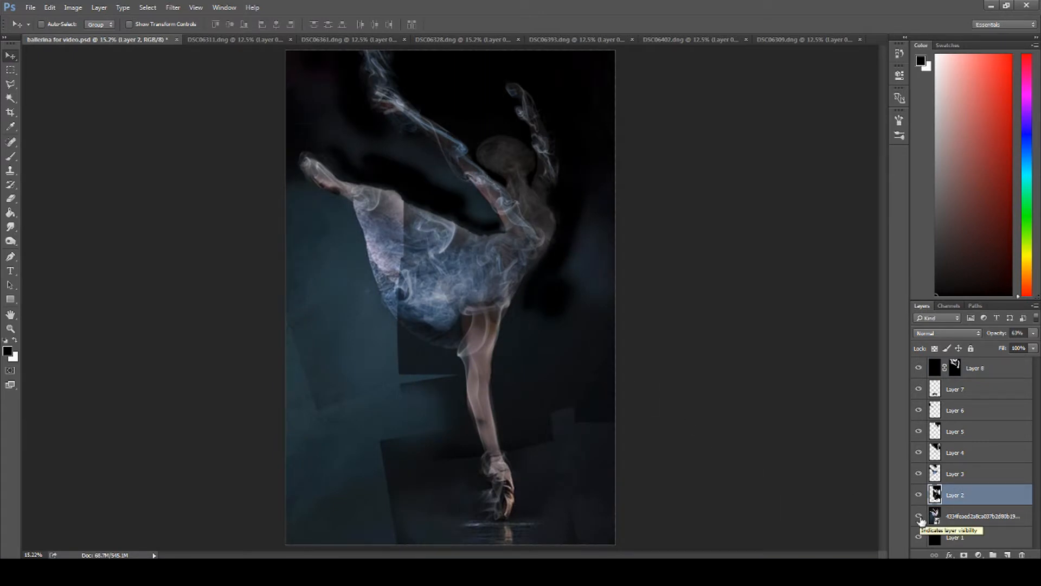
pyautogui.click(919, 517)
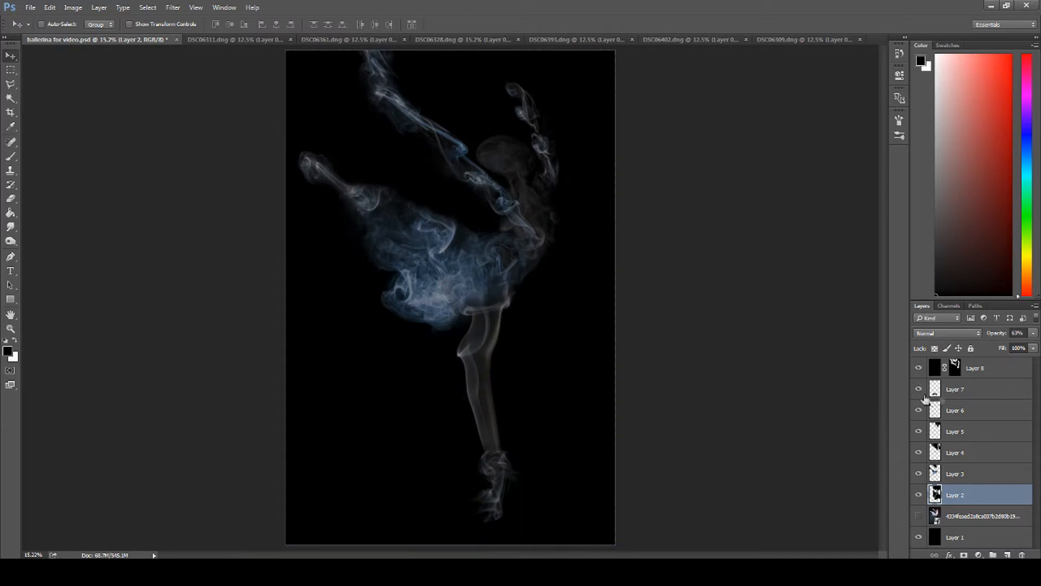
# Step: Set the opacity of Layer 7 and Layer 6 to 100%
pyautogui.click(956, 393)
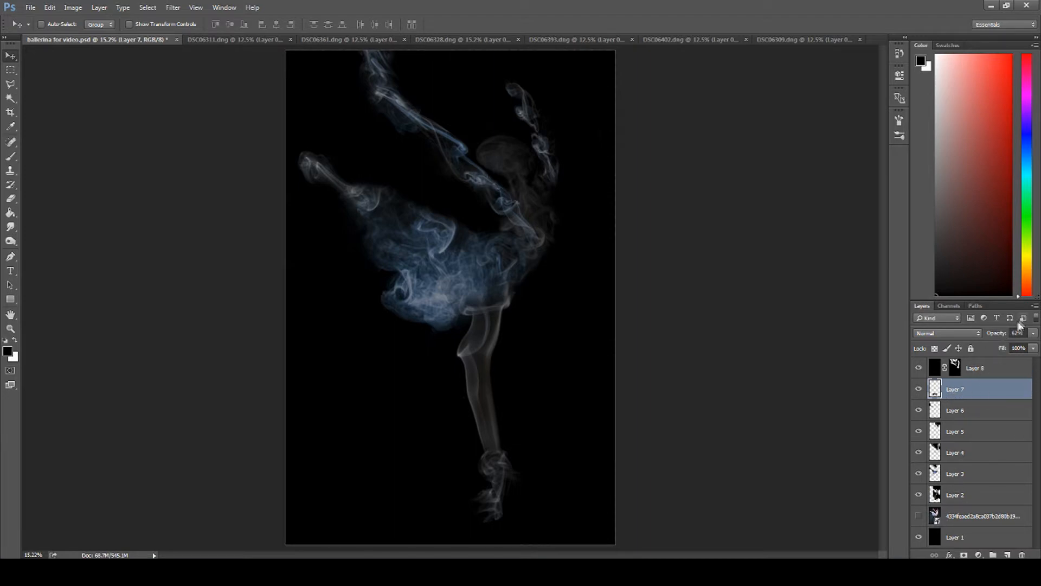
pyautogui.click(1032, 333)
pyautogui.moveTo(1032, 350); pyautogui.dragTo(1038, 347)
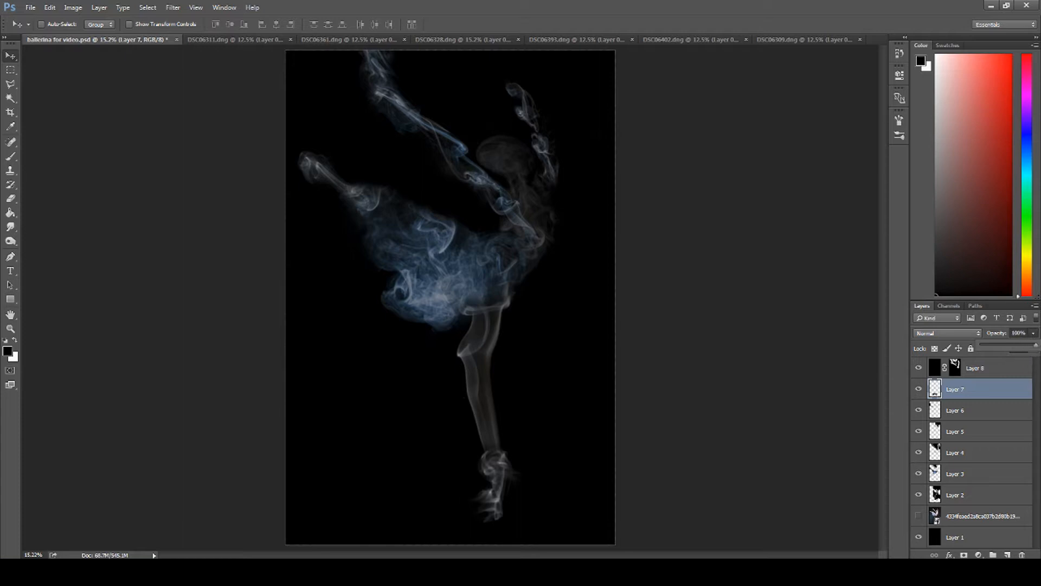
pyautogui.click(977, 410)
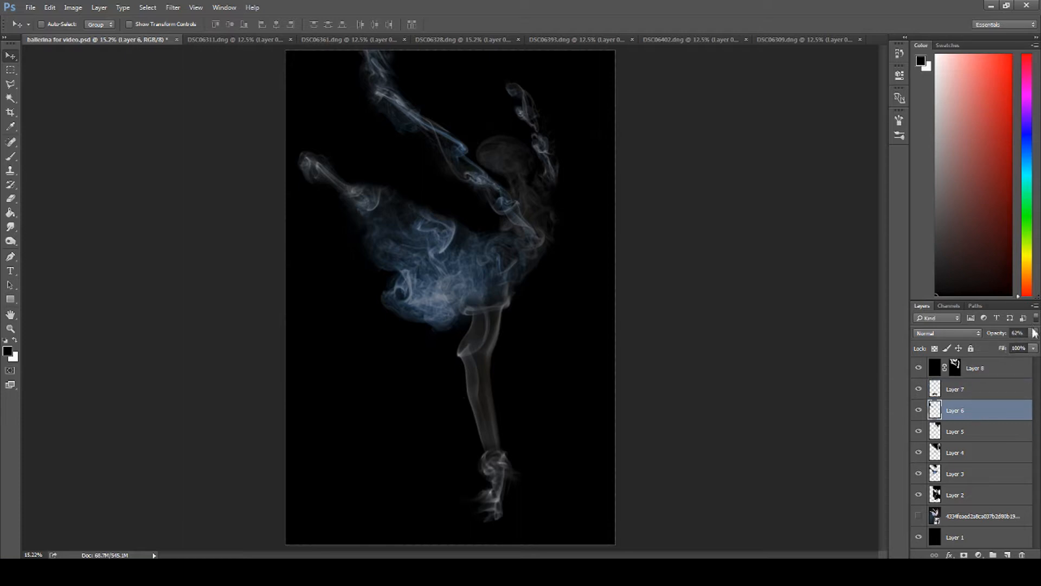
pyautogui.click(1033, 333)
pyautogui.moveTo(1019, 346); pyautogui.dragTo(1039, 348)
# Step: Set the opacity of Layer 5, Layer 4, Layer 3 and Layer 2 to 100%
pyautogui.click(976, 426)
pyautogui.click(1032, 333)
pyautogui.click(973, 458)
pyautogui.click(1033, 333)
pyautogui.click(970, 468)
pyautogui.click(1033, 332)
pyautogui.click(976, 494)
pyautogui.click(1033, 333)
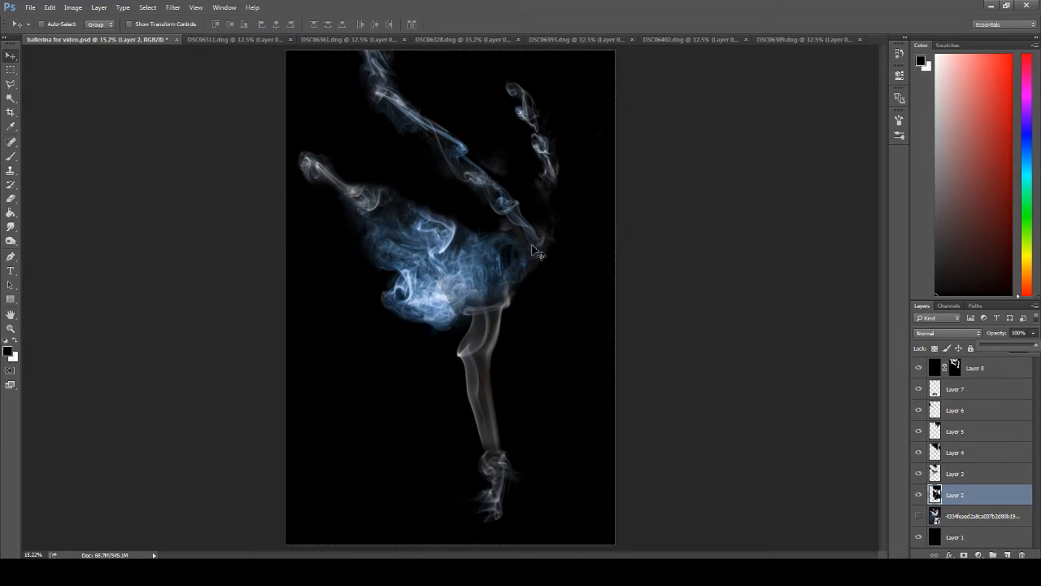
# Step: Change the blend mode of Layer 7, Layer 6 and Layer 5 to Screen
pyautogui.click(972, 398)
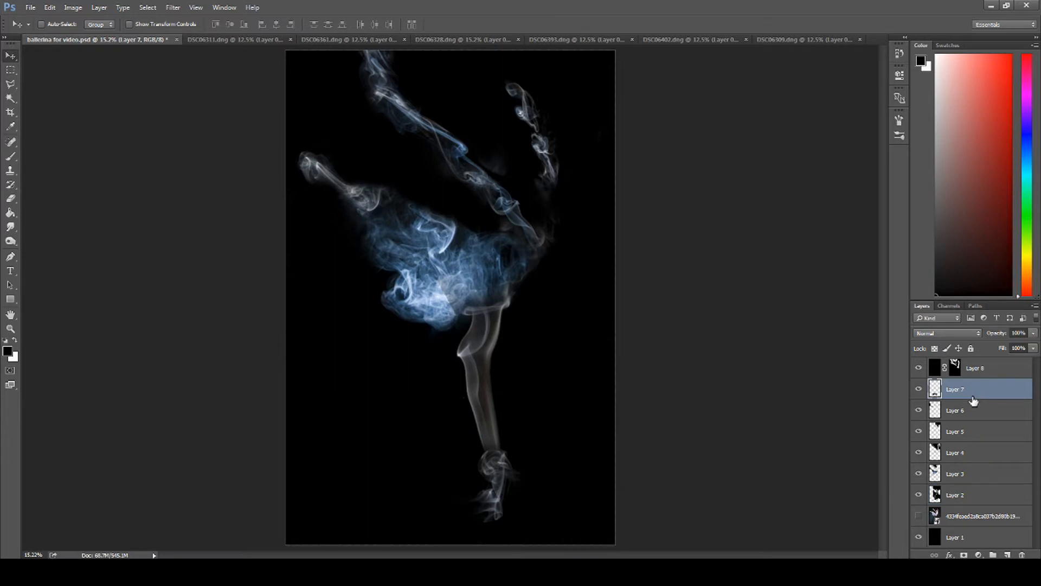
pyautogui.click(962, 334)
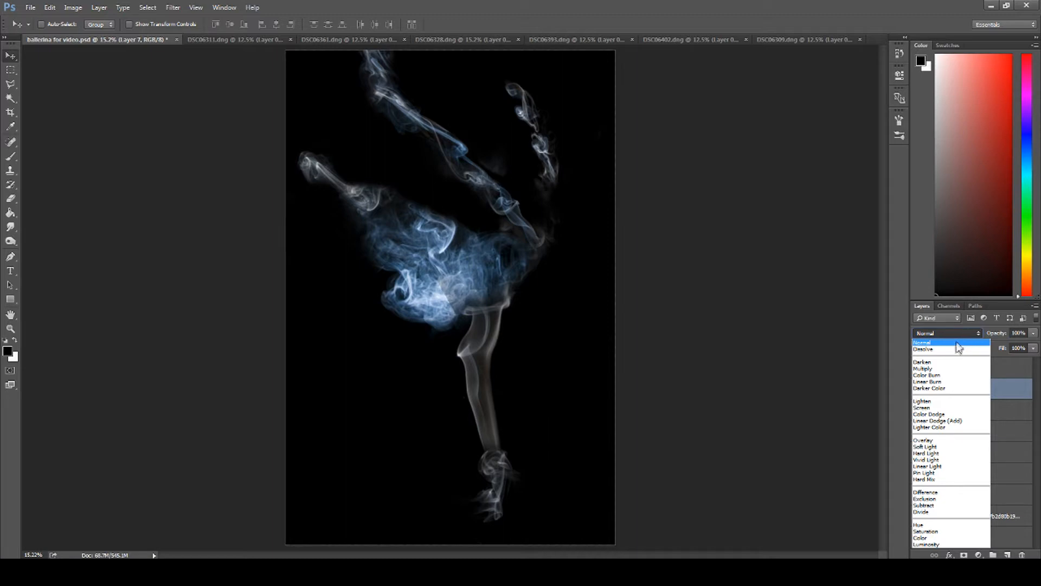
pyautogui.click(923, 408)
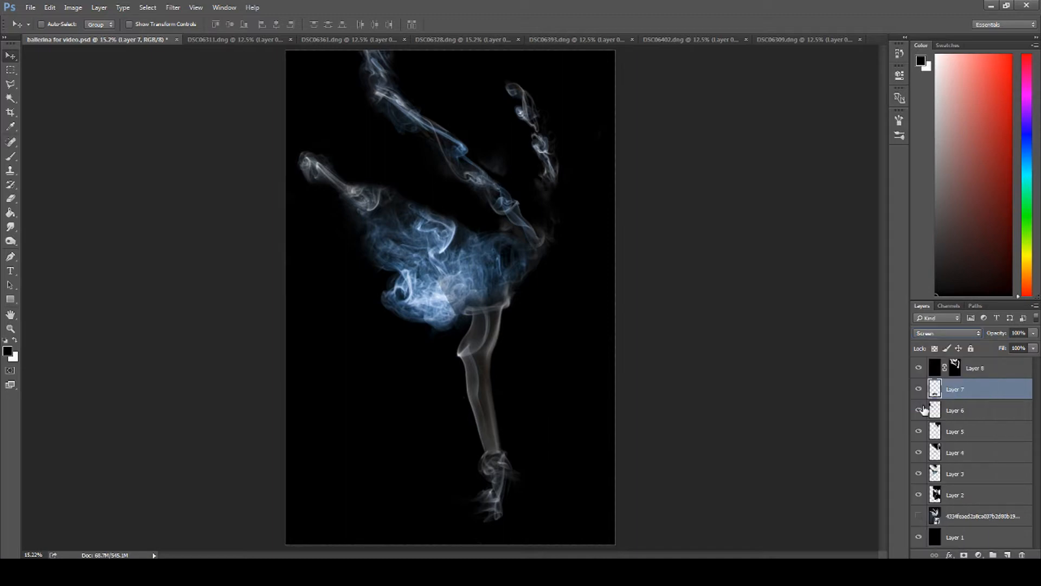
pyautogui.click(952, 411)
pyautogui.click(949, 334)
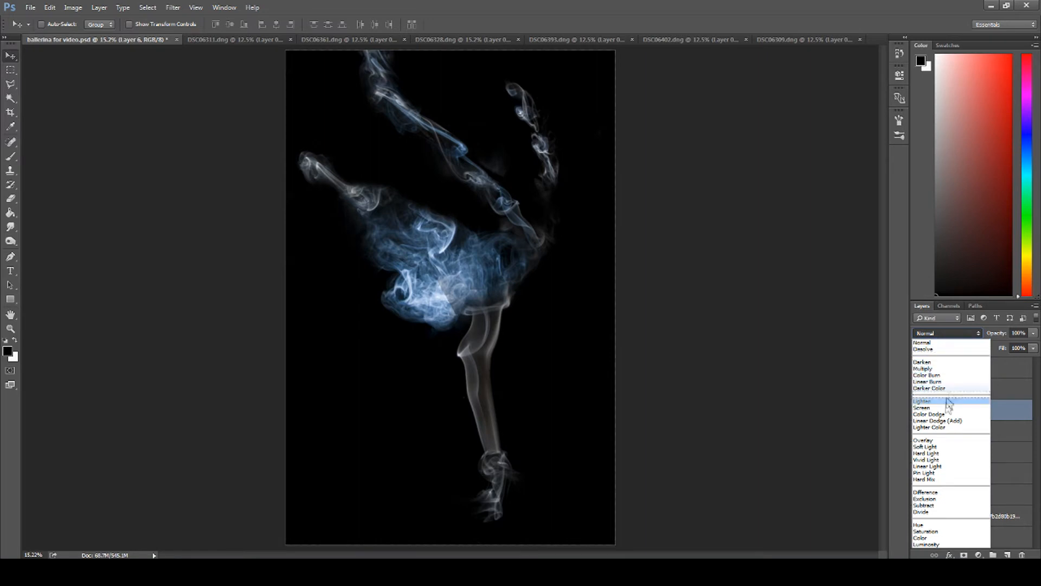
pyautogui.click(949, 408)
pyautogui.click(952, 432)
pyautogui.click(949, 333)
pyautogui.click(949, 407)
# Step: Change the blend mode of Layer 4, Layer 3 and Layer 2 to Screen
pyautogui.click(953, 453)
pyautogui.click(948, 333)
pyautogui.click(949, 407)
pyautogui.click(952, 474)
pyautogui.click(949, 333)
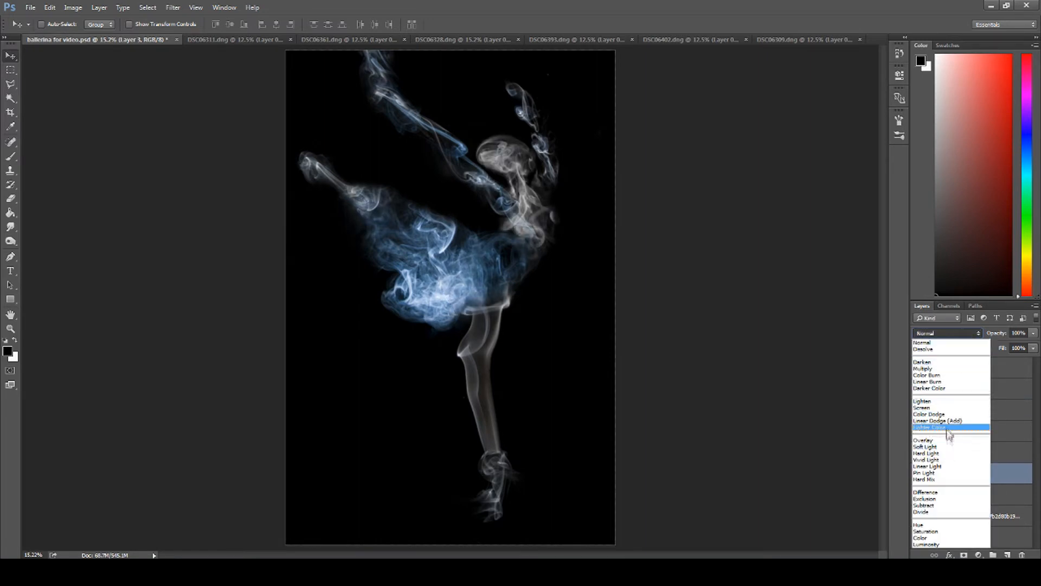
pyautogui.click(949, 408)
pyautogui.click(956, 495)
pyautogui.click(959, 333)
pyautogui.click(949, 407)
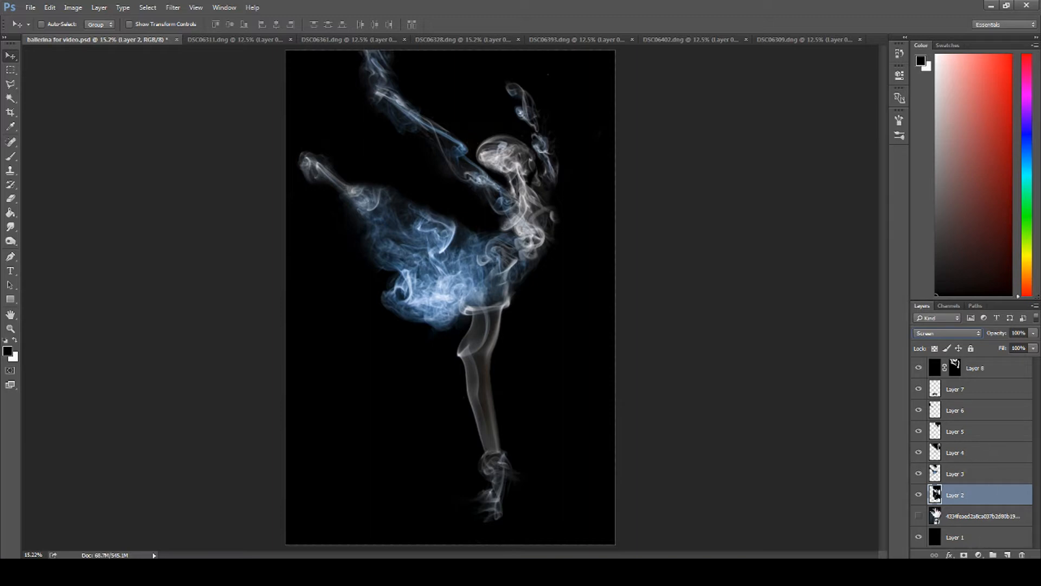
# Step: Merge all visible layers into a new layer above Layer 8 while keeping the originals, and toggle its visibility to check it
pyautogui.click(982, 390)
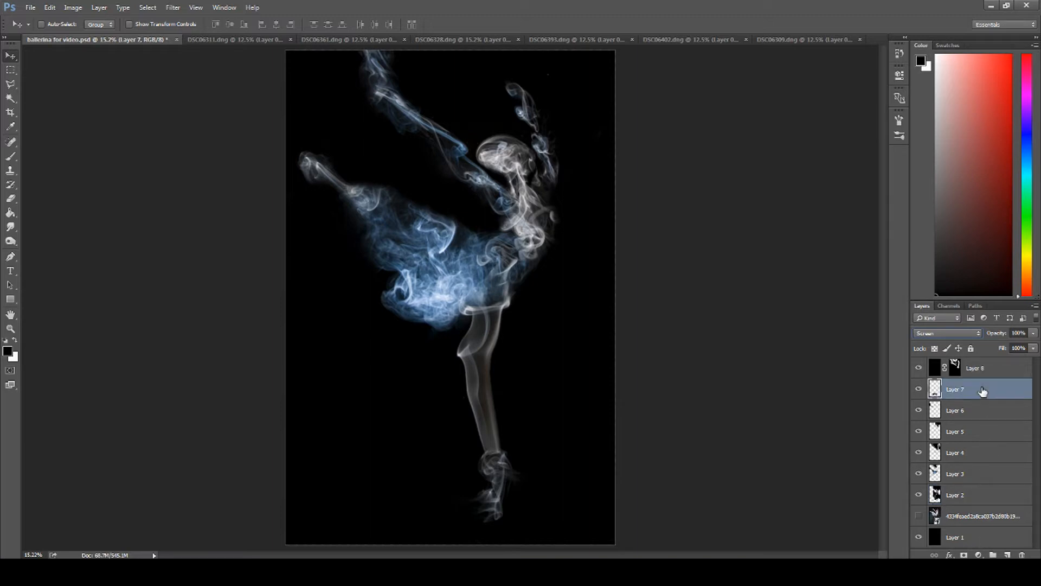
pyautogui.click(984, 367)
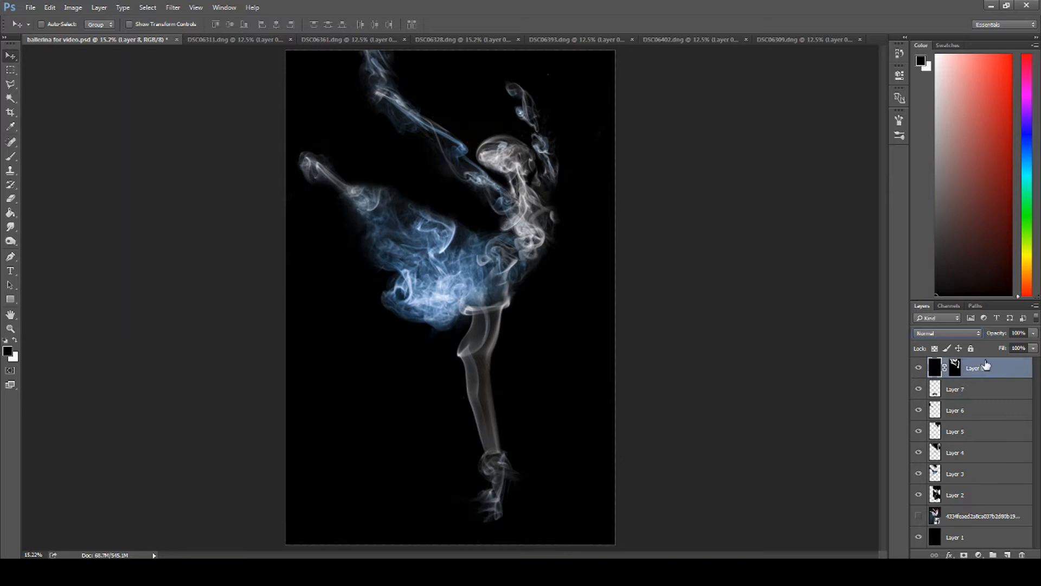
pyautogui.rightClick(985, 367)
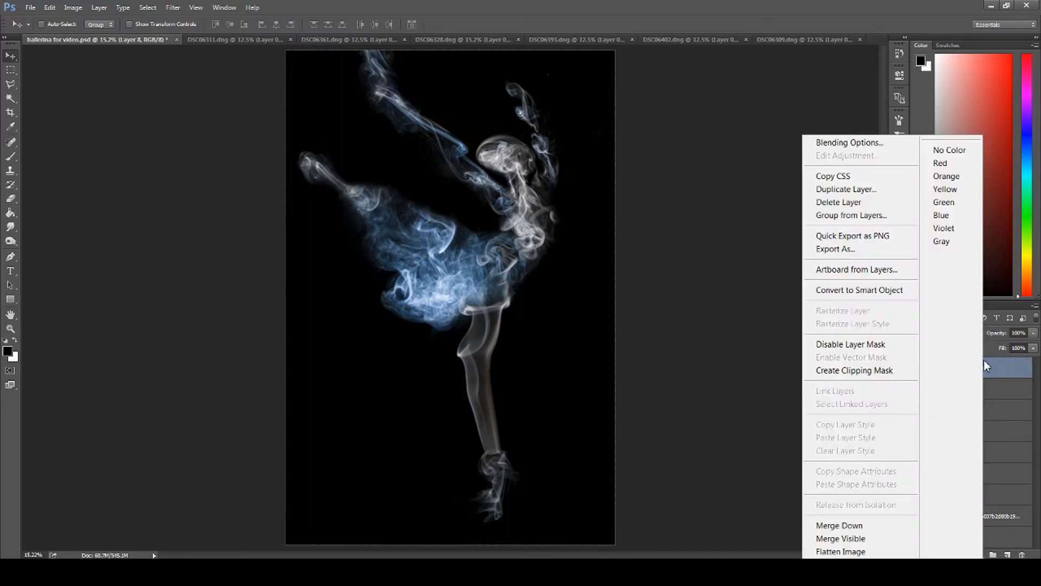
pyautogui.click(866, 538)
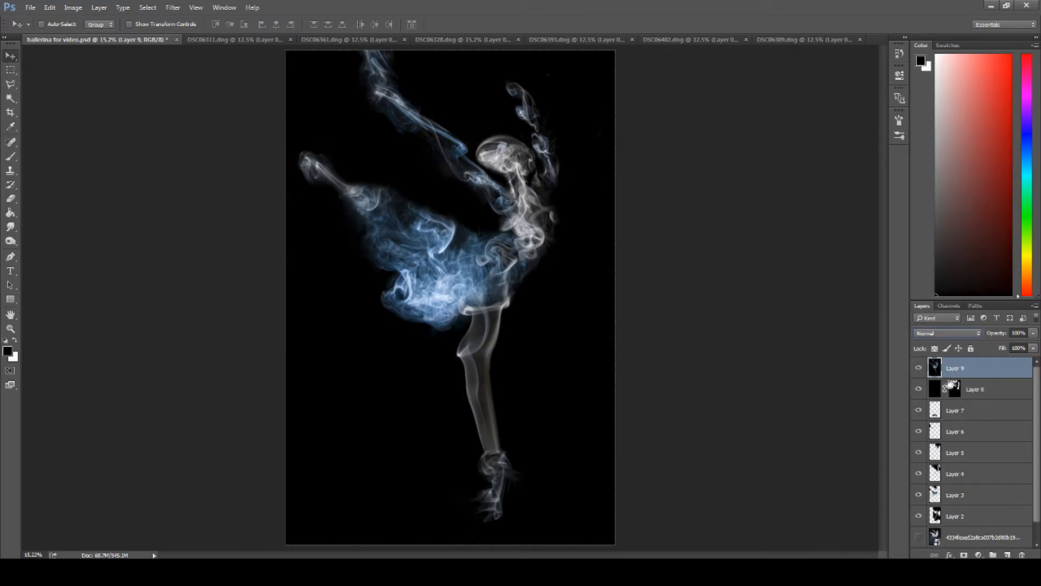
pyautogui.click(918, 368)
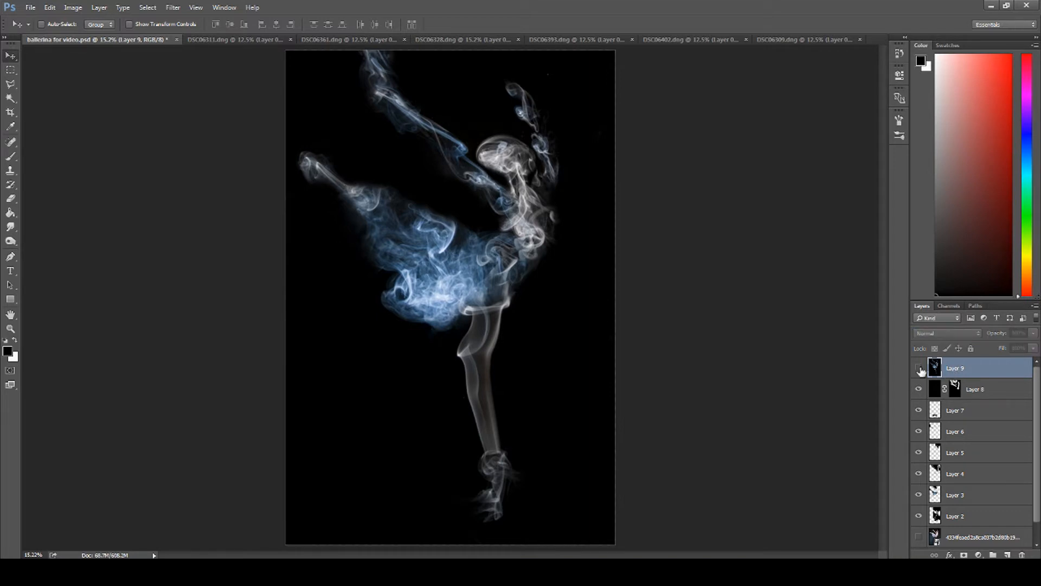
pyautogui.click(918, 368)
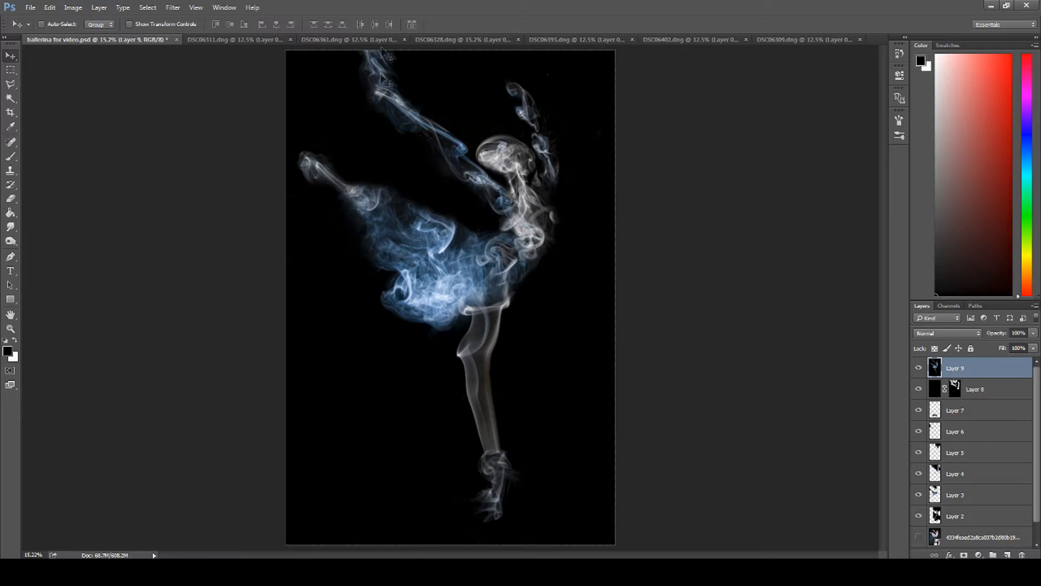
# Step: Apply the Camera Raw Filter to the merged layer with exposure +0.70, highlights +27 and clarity +18, comparing the preview before and after
pyautogui.click(172, 8)
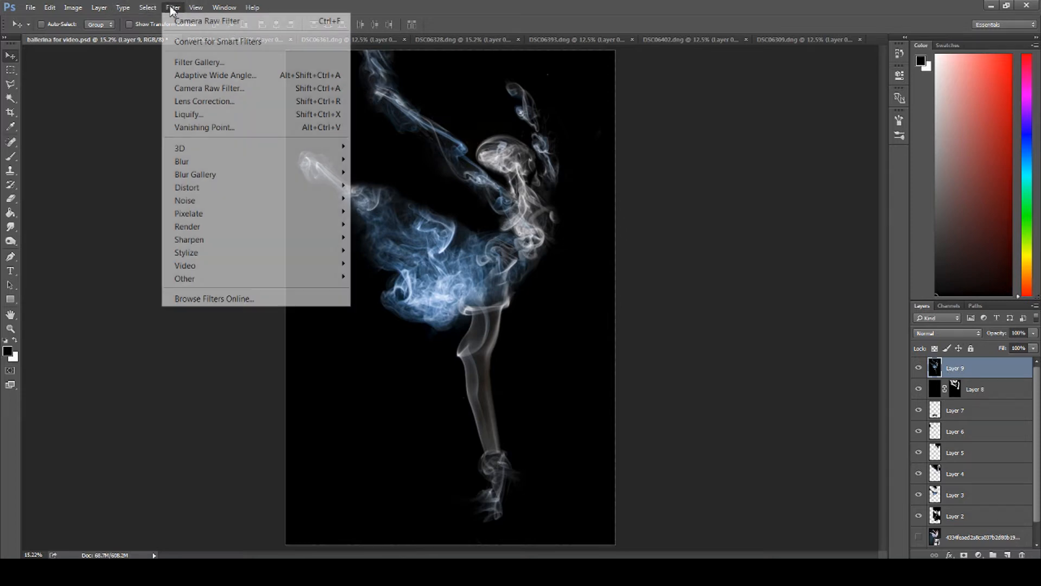
pyautogui.click(185, 89)
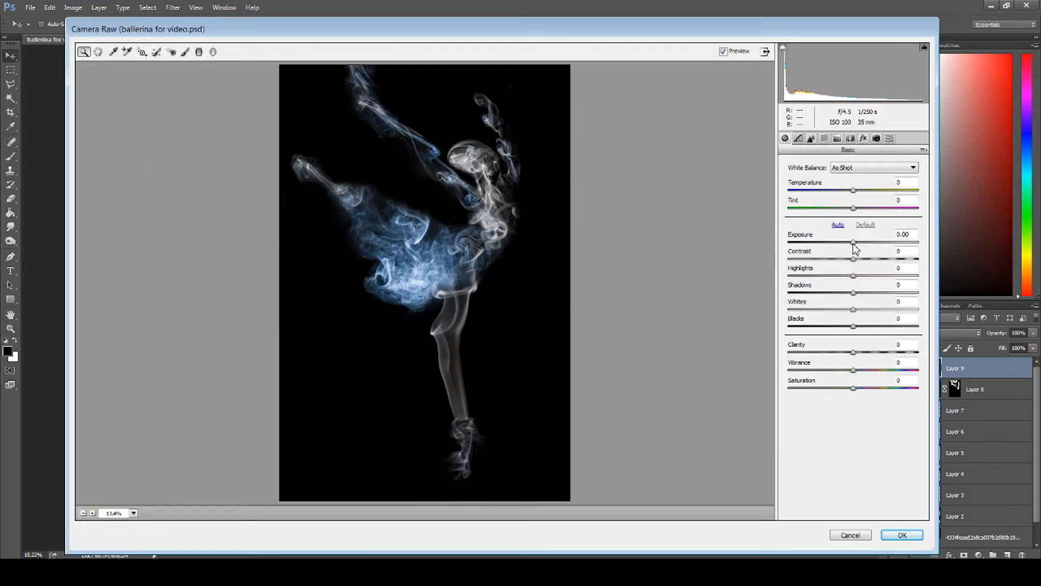
pyautogui.moveTo(854, 243); pyautogui.dragTo(862, 243)
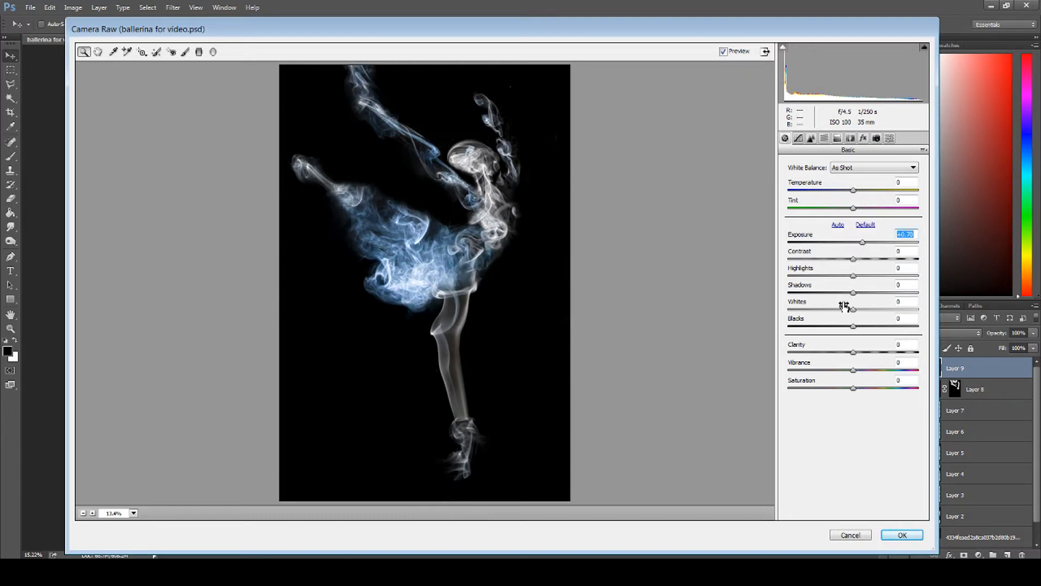
pyautogui.moveTo(853, 353); pyautogui.dragTo(864, 358)
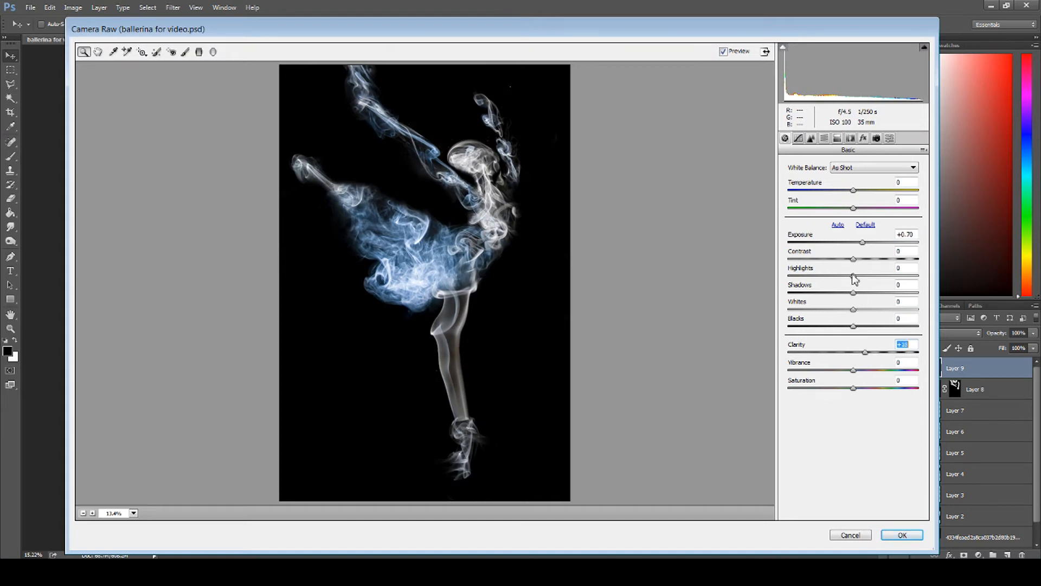
pyautogui.moveTo(853, 277); pyautogui.dragTo(873, 275)
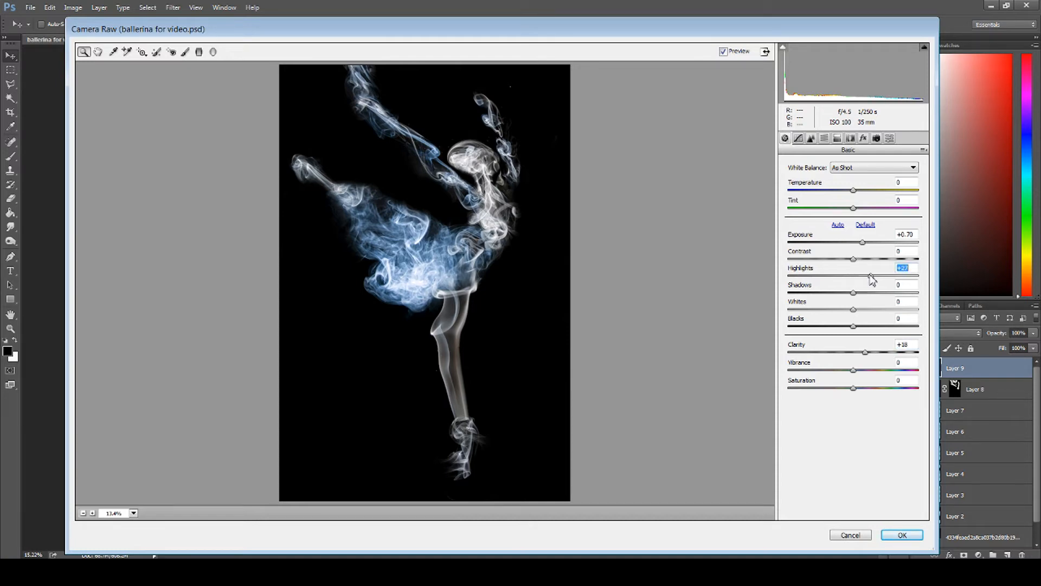
pyautogui.click(722, 52)
pyautogui.click(724, 54)
pyautogui.click(723, 53)
pyautogui.click(723, 53)
pyautogui.click(898, 536)
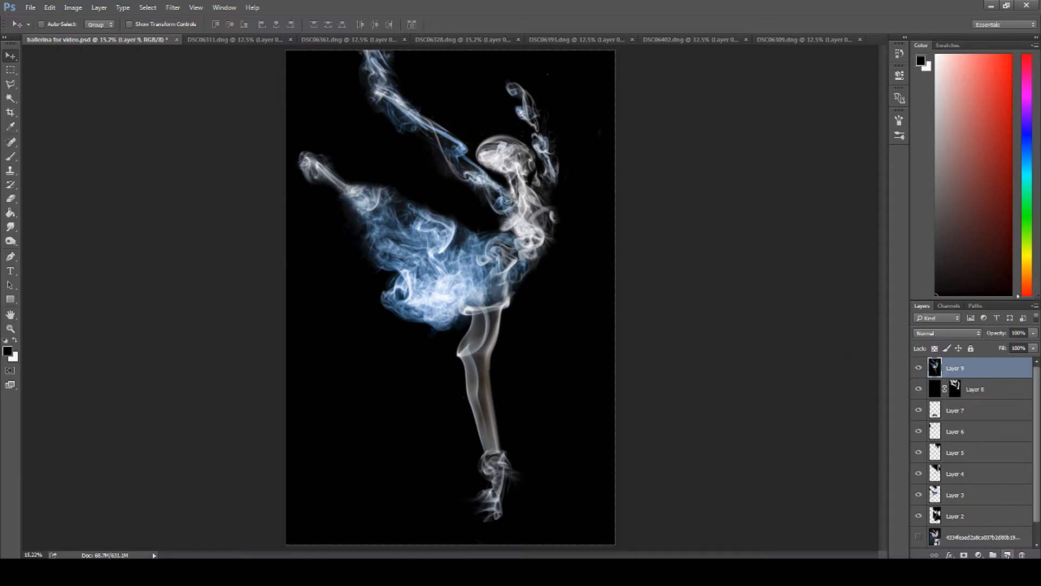
# Step: Add a new layer above Layer 9 and set the foreground color to light purple #d091e7
pyautogui.click(1007, 555)
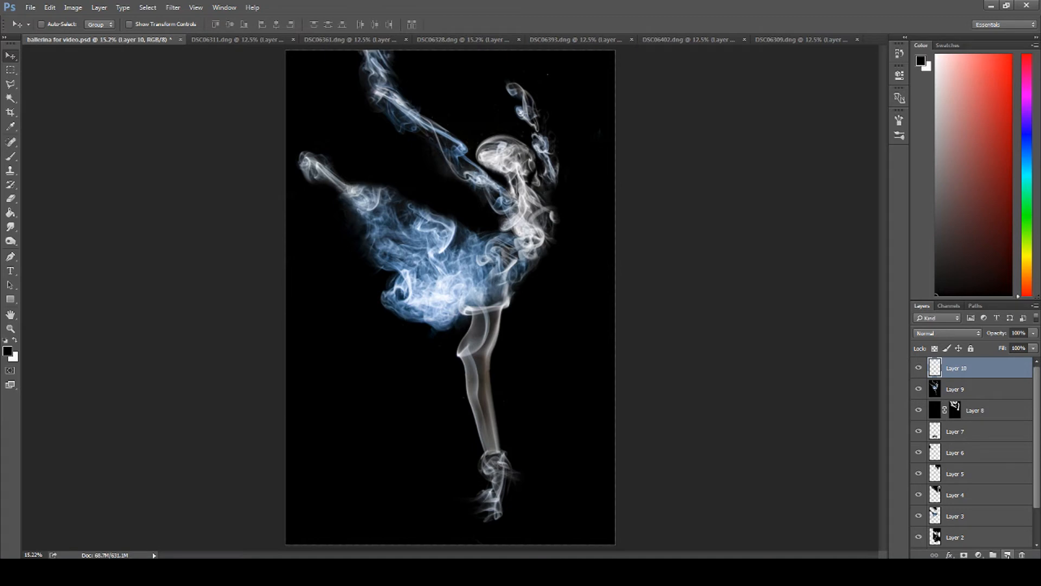
pyautogui.click(8, 353)
pyautogui.moveTo(651, 355); pyautogui.dragTo(628, 332)
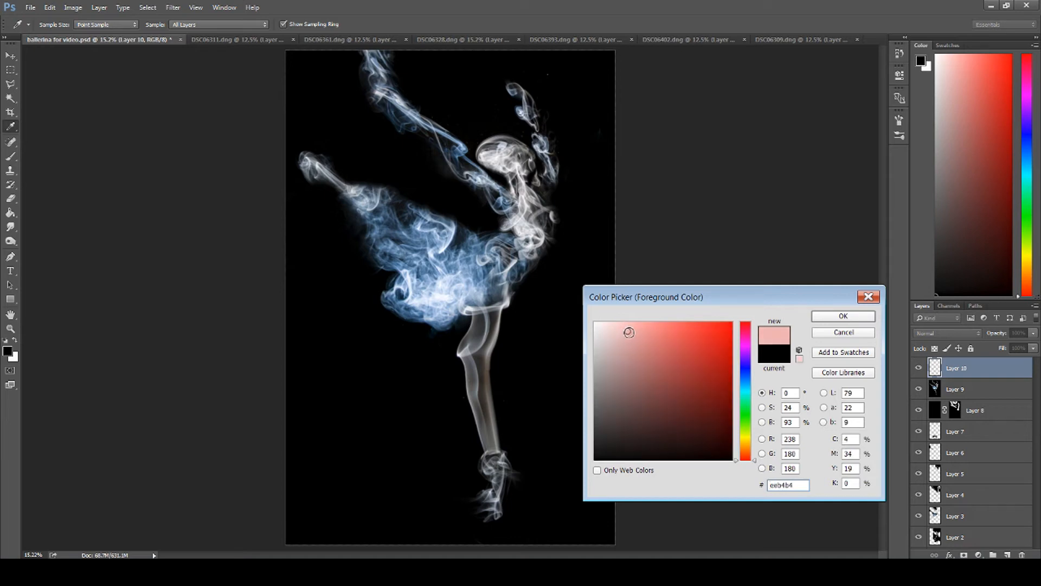
pyautogui.click(746, 352)
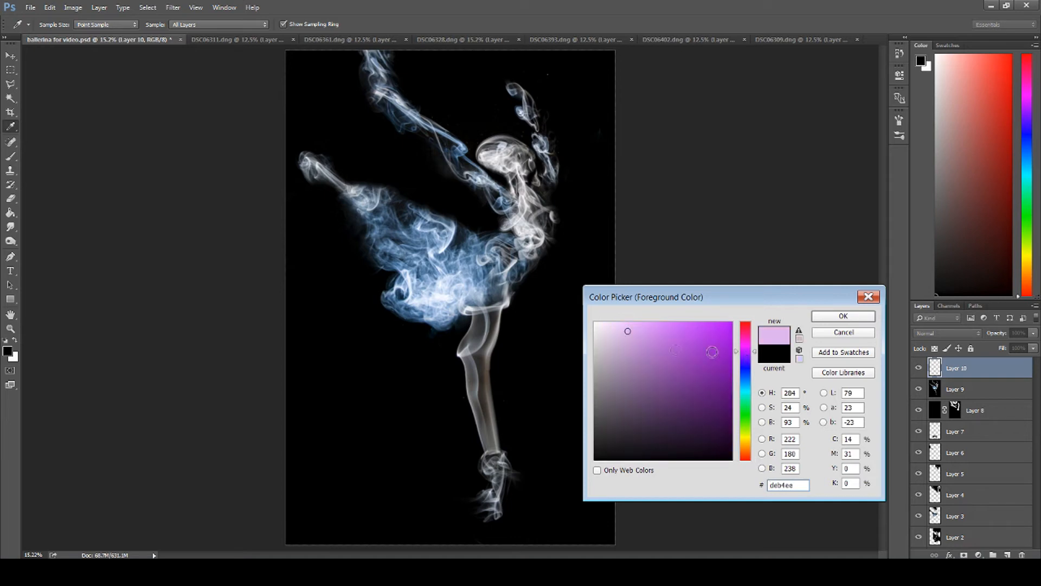
pyautogui.click(850, 318)
# Step: Brush the light purple over the ballerina's skirt and torso on the new layer
pyautogui.click(10, 157)
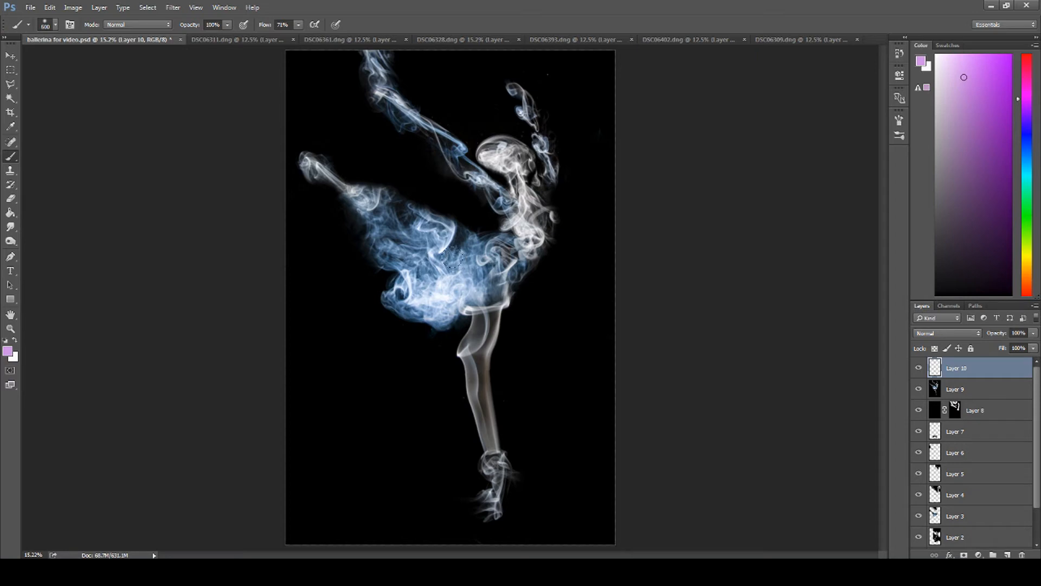
pyautogui.moveTo(497, 248)
pyautogui.mouseDown()
pyautogui.moveTo(386, 196)
pyautogui.moveTo(354, 207)
pyautogui.moveTo(356, 197)
pyautogui.moveTo(377, 230)
pyautogui.moveTo(413, 242)
pyautogui.moveTo(390, 267)
pyautogui.moveTo(388, 290)
pyautogui.moveTo(430, 302)
pyautogui.moveTo(438, 291)
pyautogui.moveTo(417, 263)
pyautogui.moveTo(469, 254)
pyautogui.moveTo(466, 283)
pyautogui.moveTo(495, 262)
pyautogui.moveTo(469, 290)
pyautogui.moveTo(486, 286)
pyautogui.moveTo(489, 236)
pyautogui.moveTo(502, 241)
pyautogui.moveTo(532, 209)
pyautogui.moveTo(507, 257)
pyautogui.moveTo(478, 272)
pyautogui.mouseUp()
pyautogui.moveTo(466, 227); pyautogui.dragTo(391, 209)
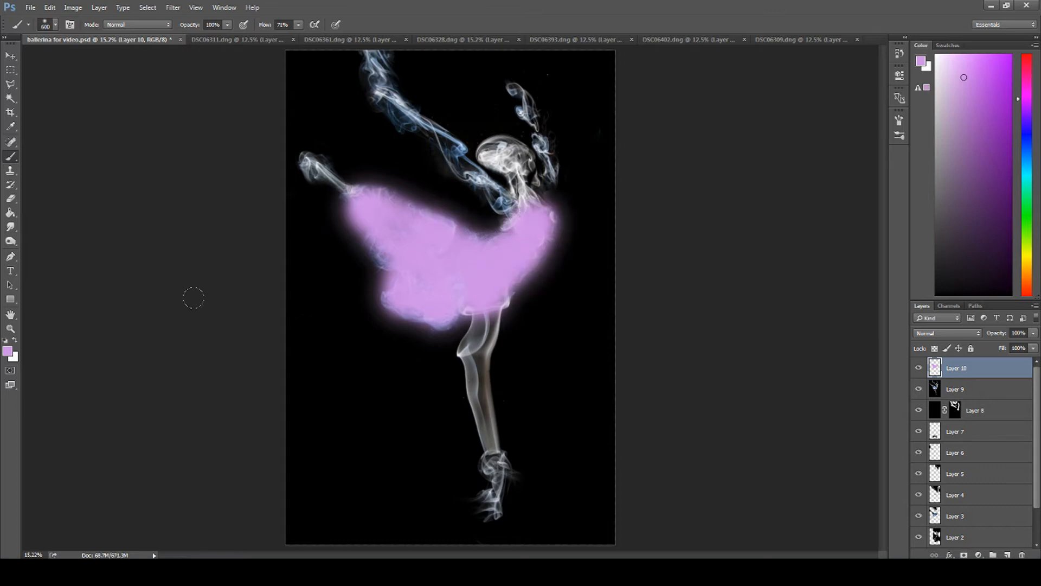
# Step: Set the purple paint layer's blend mode to Color and its opacity to 57%
pyautogui.click(977, 334)
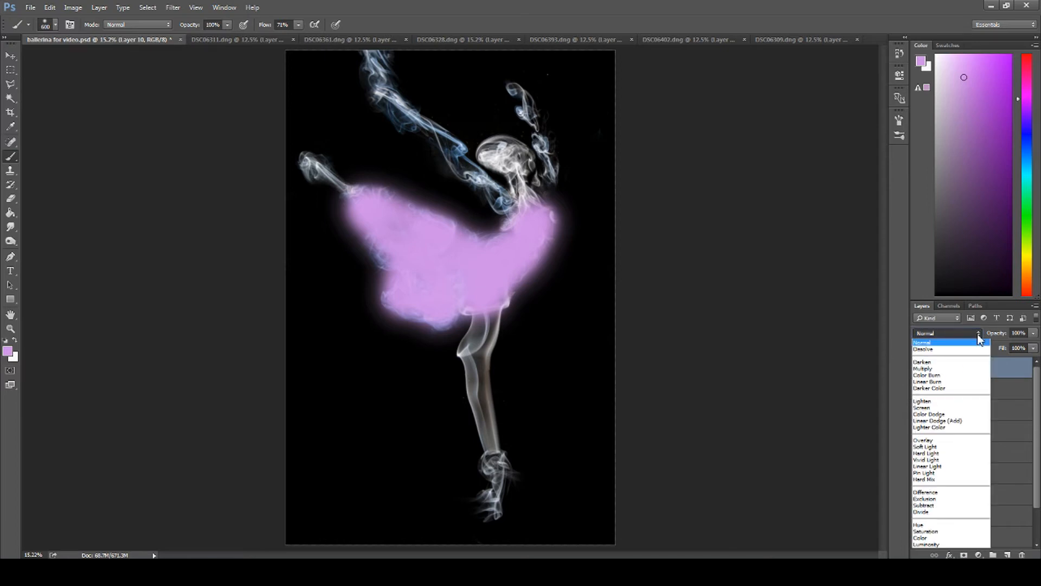
pyautogui.click(930, 537)
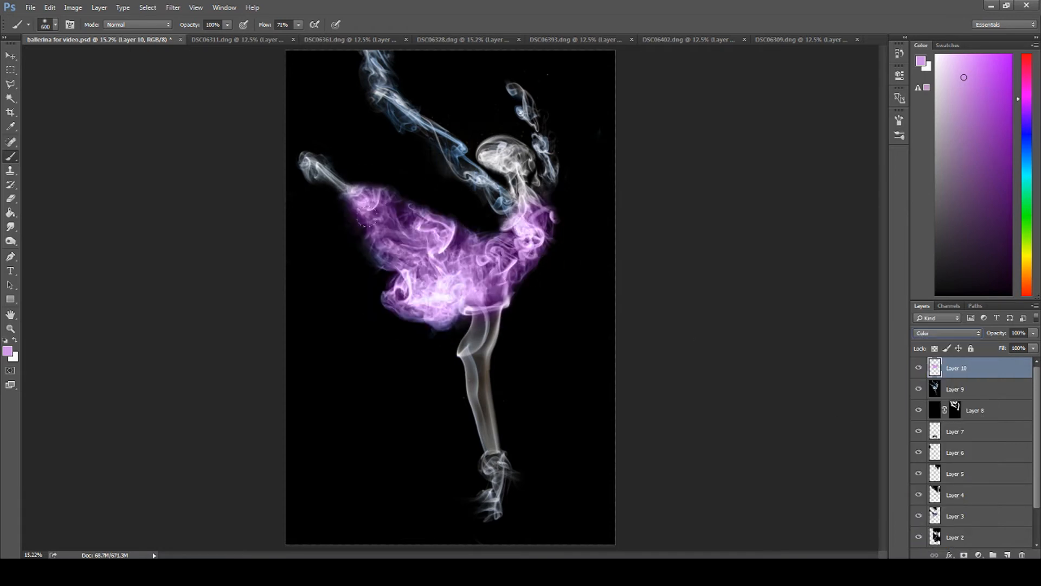
pyautogui.click(1034, 334)
pyautogui.moveTo(1033, 350); pyautogui.dragTo(1016, 350)
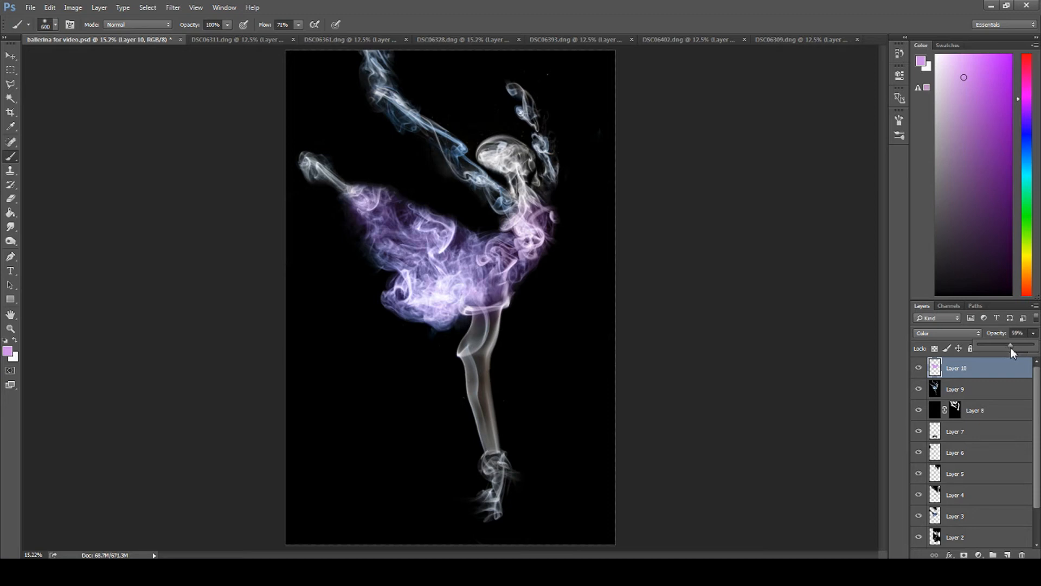
# Step: Add a new layer above Layer 10 and set the foreground color to pale skin tone #e3d1b9
pyautogui.click(1007, 554)
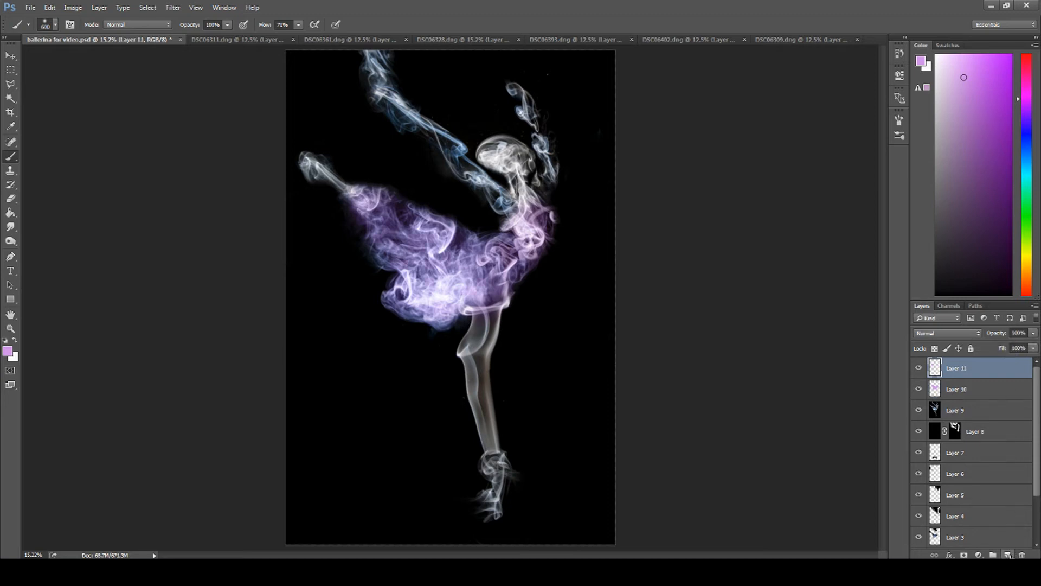
pyautogui.click(8, 351)
pyautogui.moveTo(746, 404); pyautogui.dragTo(747, 441)
pyautogui.moveTo(627, 371); pyautogui.dragTo(622, 343)
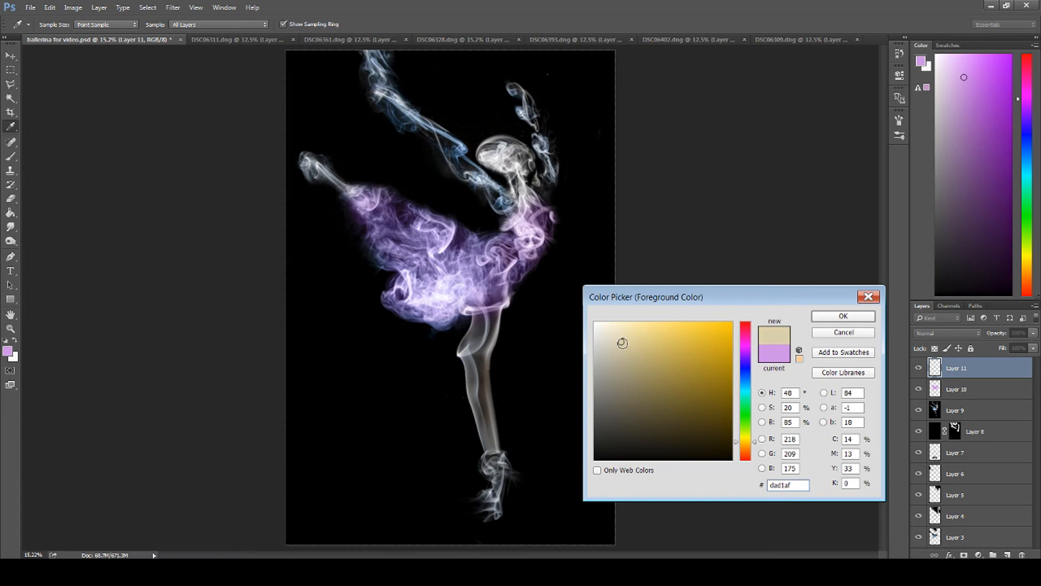
pyautogui.moveTo(753, 441); pyautogui.dragTo(754, 447)
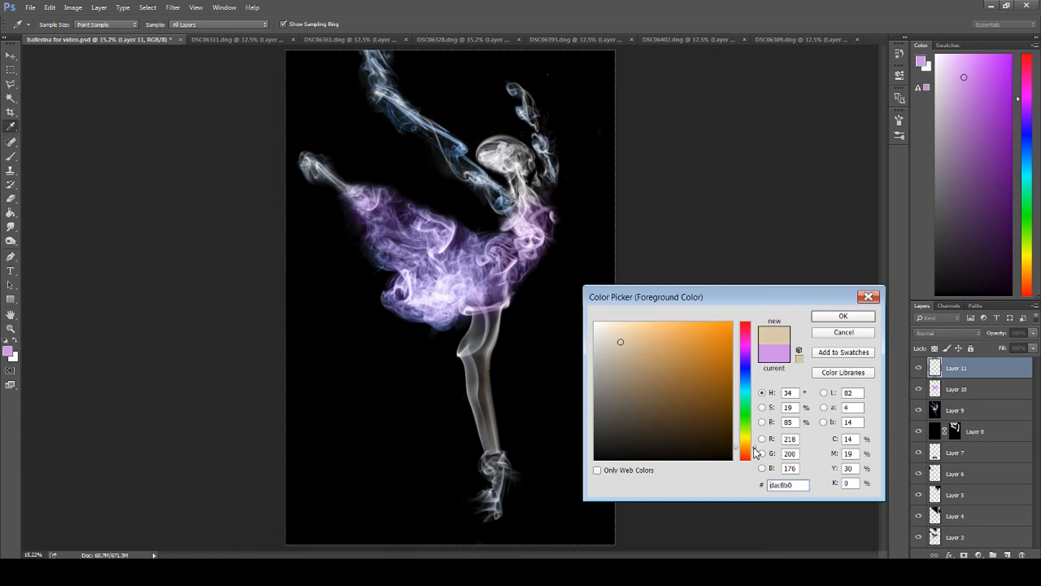
pyautogui.moveTo(618, 347); pyautogui.dragTo(619, 337)
pyautogui.click(825, 317)
# Step: Brush the skin tone over the arms, head, raised ankle and standing leg on the new layer
pyautogui.press('b')
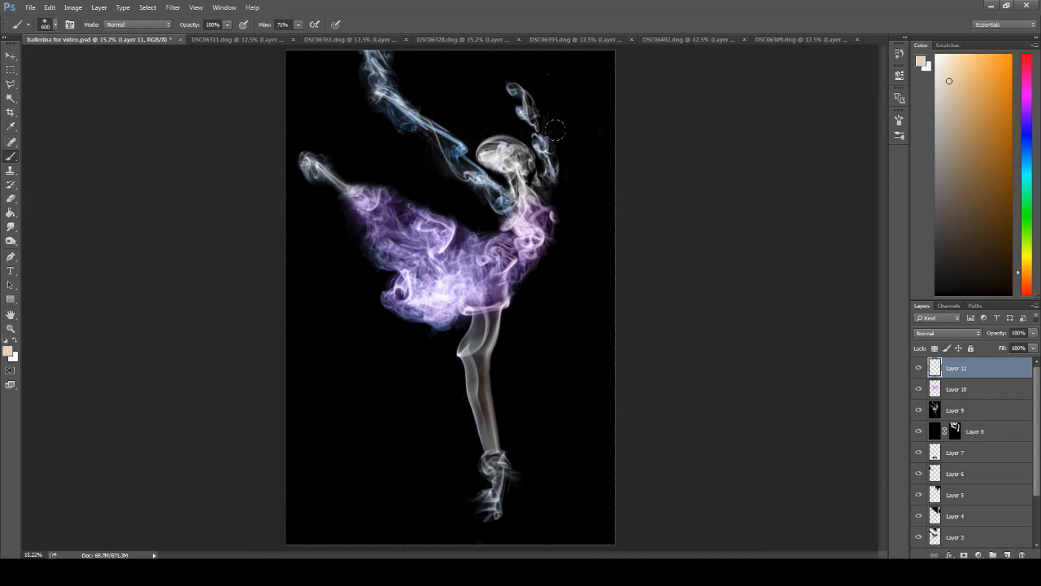
pyautogui.moveTo(523, 82)
pyautogui.mouseDown()
pyautogui.moveTo(549, 173)
pyautogui.moveTo(486, 140)
pyautogui.moveTo(511, 148)
pyautogui.moveTo(491, 182)
pyautogui.moveTo(446, 136)
pyautogui.moveTo(396, 111)
pyautogui.moveTo(366, 56)
pyautogui.mouseUp()
pyautogui.moveTo(317, 163); pyautogui.dragTo(321, 174)
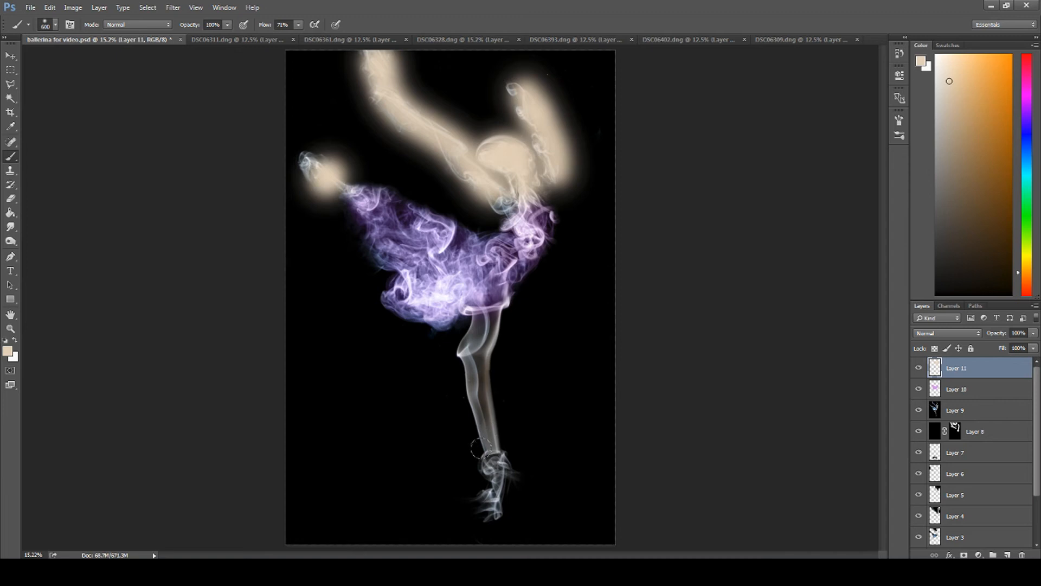
pyautogui.moveTo(482, 425)
pyautogui.mouseDown()
pyautogui.moveTo(472, 398)
pyautogui.moveTo(476, 319)
pyautogui.mouseUp()
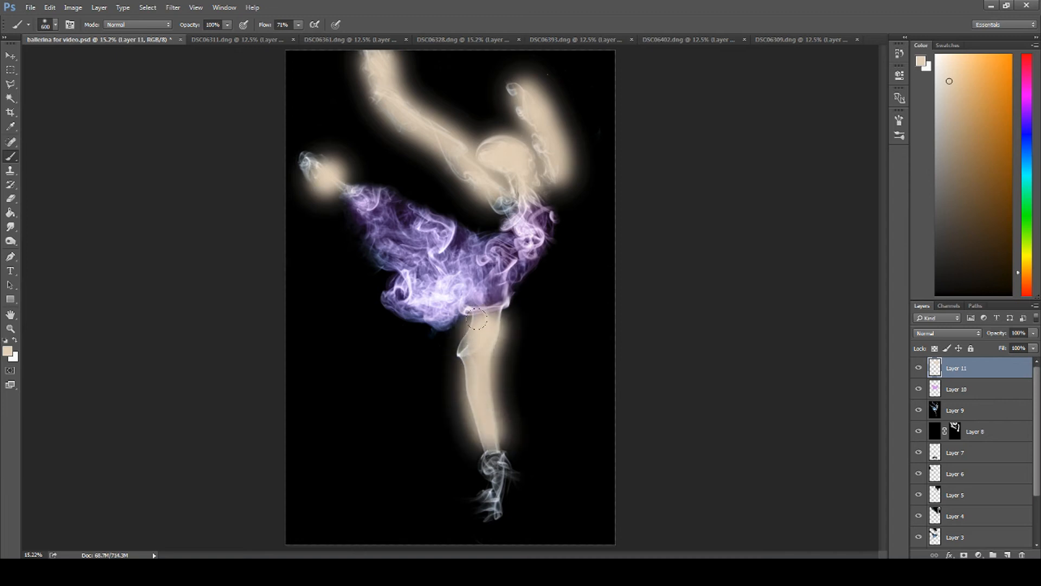
# Step: Set the skin-tone paint layer's blend mode to Color and its opacity to 74%
pyautogui.click(947, 333)
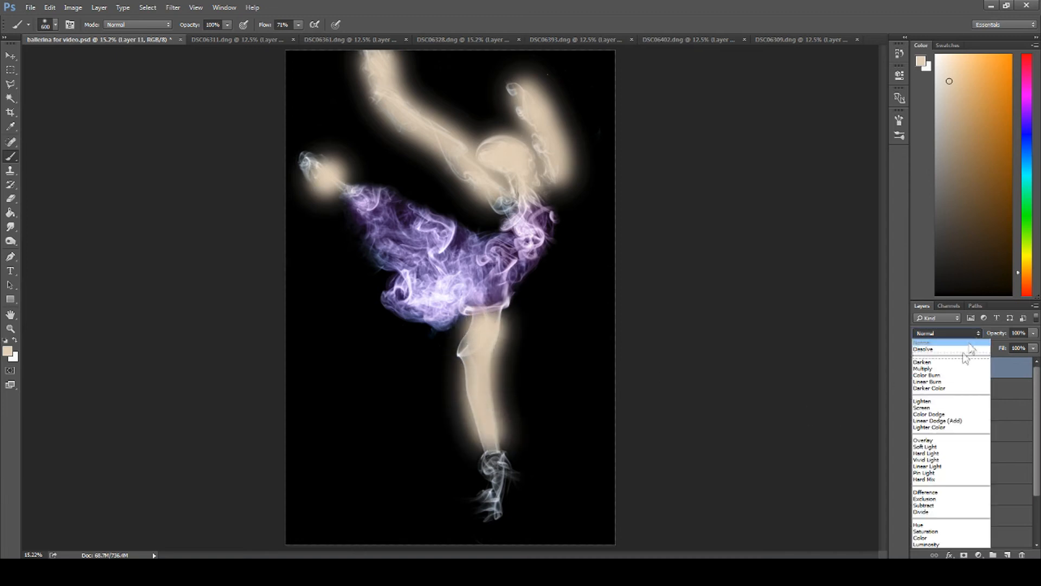
pyautogui.click(937, 537)
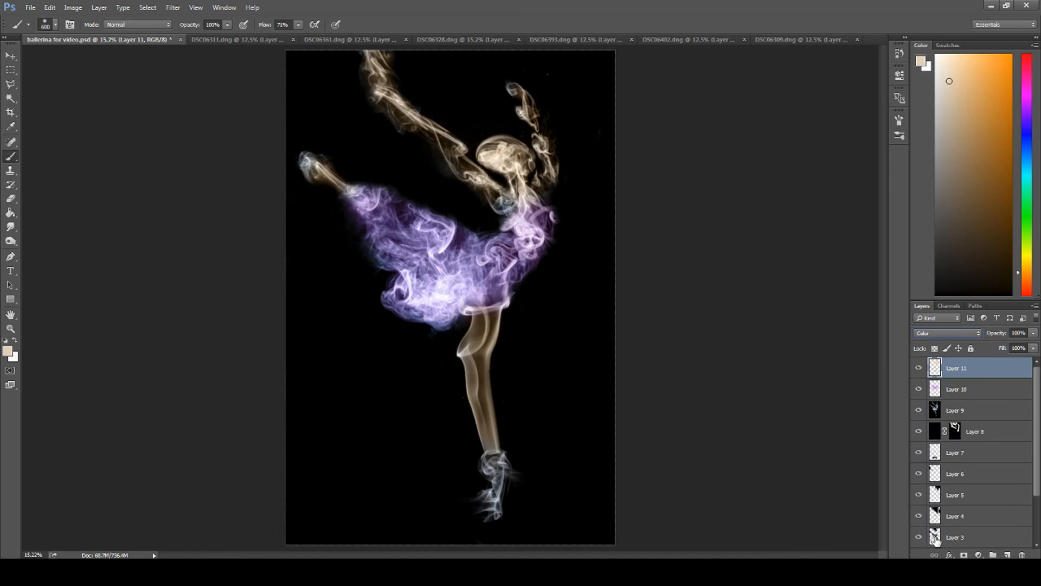
pyautogui.click(1033, 333)
pyautogui.moveTo(1033, 348); pyautogui.dragTo(1019, 347)
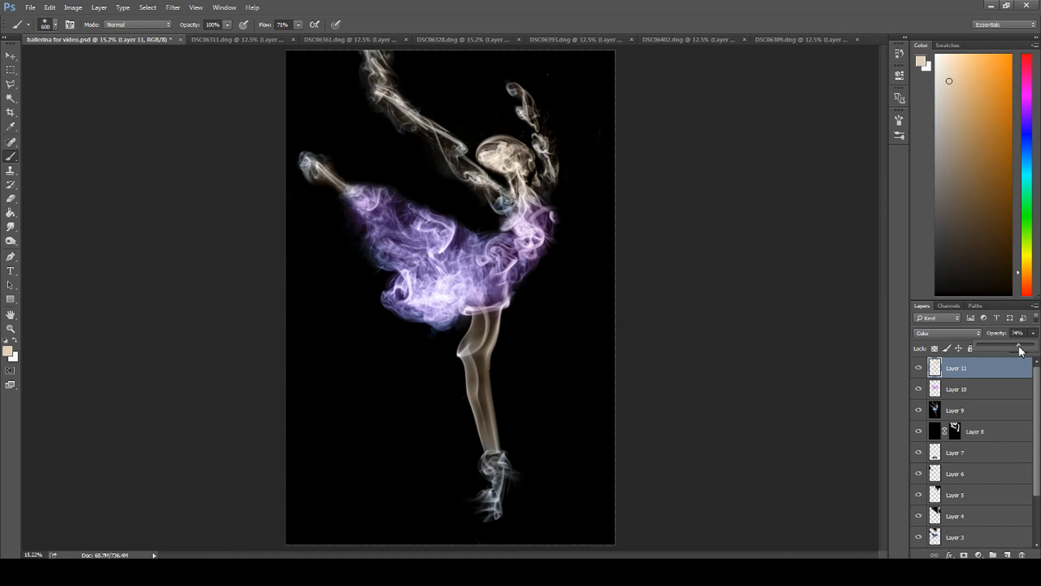
# Step: Add a new layer above Layer 11 and set the foreground color to white #ffffff
pyautogui.click(1008, 554)
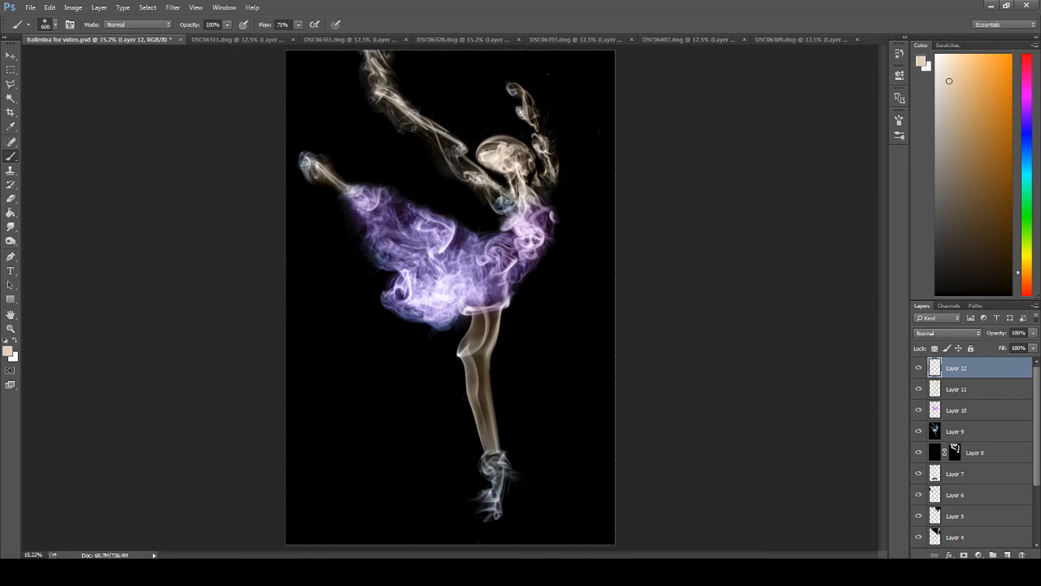
pyautogui.click(7, 351)
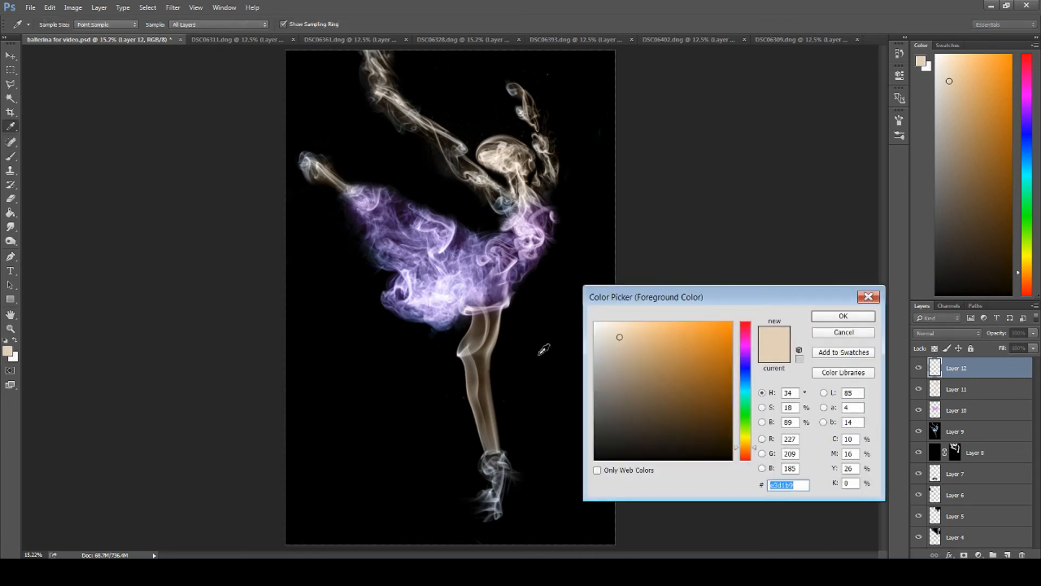
pyautogui.click(612, 351)
pyautogui.moveTo(613, 351); pyautogui.dragTo(595, 322)
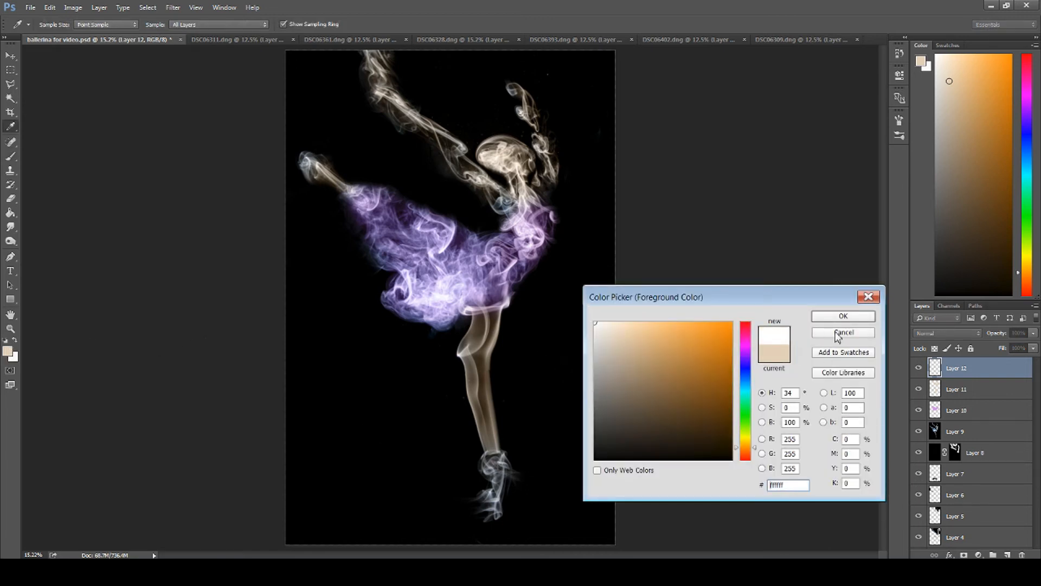
pyautogui.click(843, 315)
# Step: Brush white over both feet on the new layer and set its blend mode to Color
pyautogui.moveTo(491, 463)
pyautogui.mouseDown()
pyautogui.moveTo(497, 477)
pyautogui.moveTo(478, 502)
pyautogui.mouseUp()
pyautogui.moveTo(303, 162); pyautogui.dragTo(277, 158)
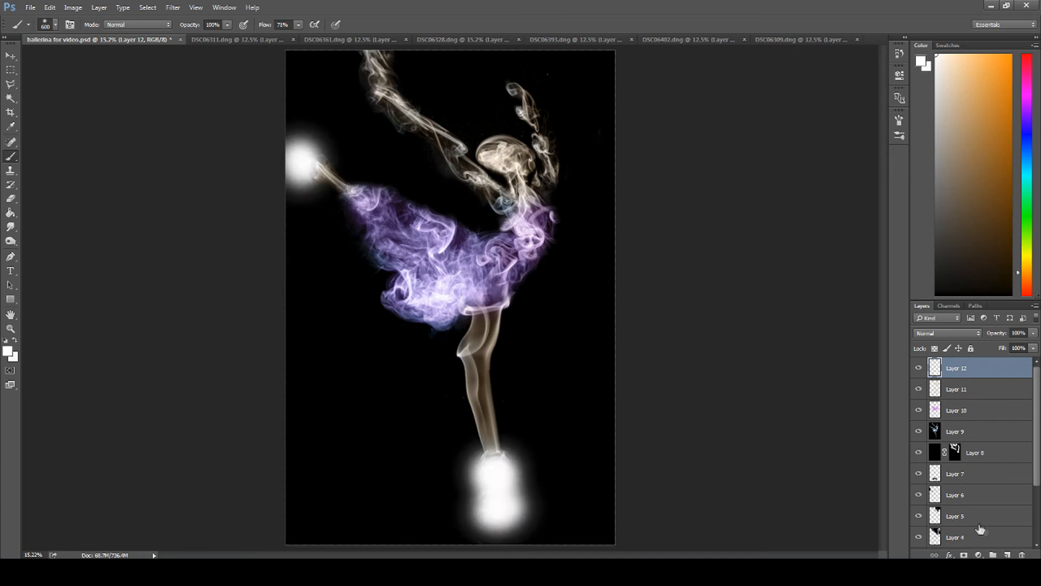
pyautogui.click(946, 332)
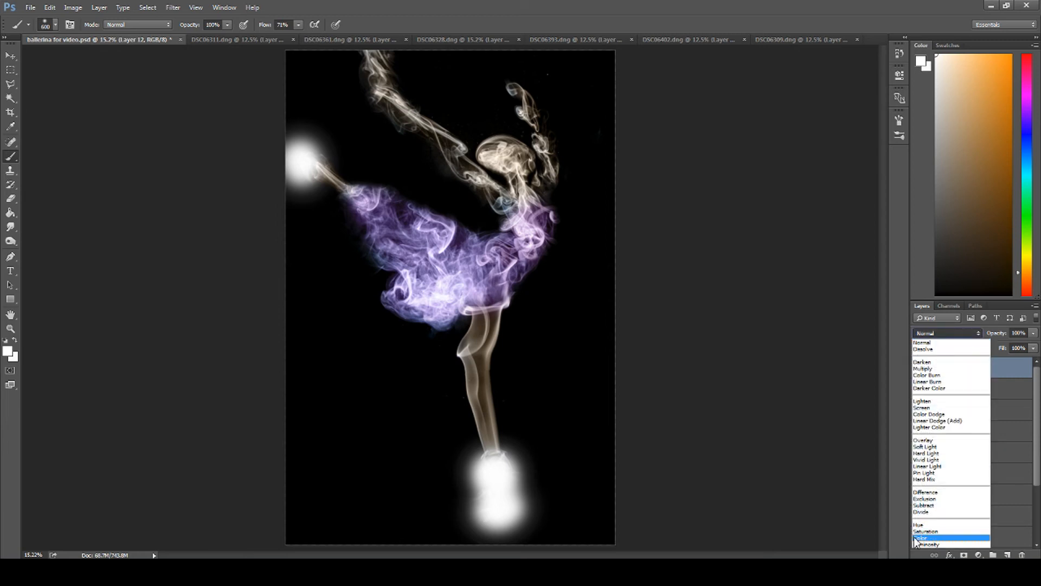
pyautogui.click(916, 539)
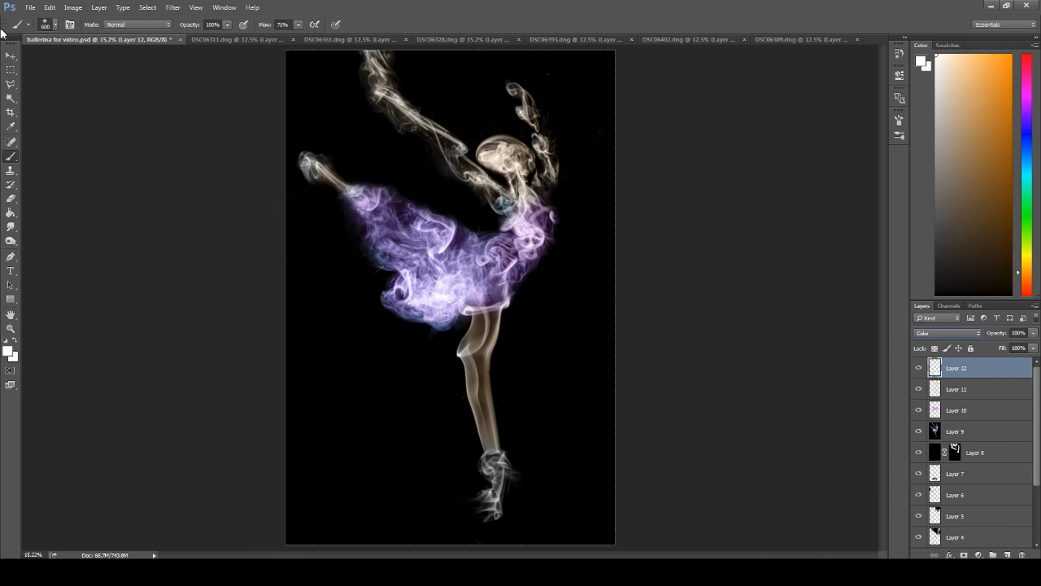
pyautogui.click(11, 55)
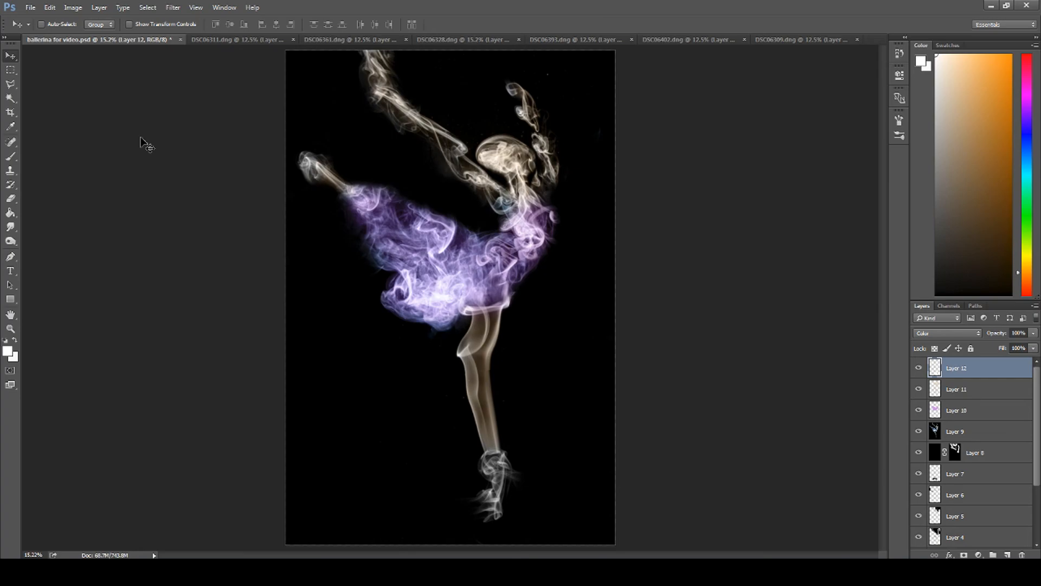